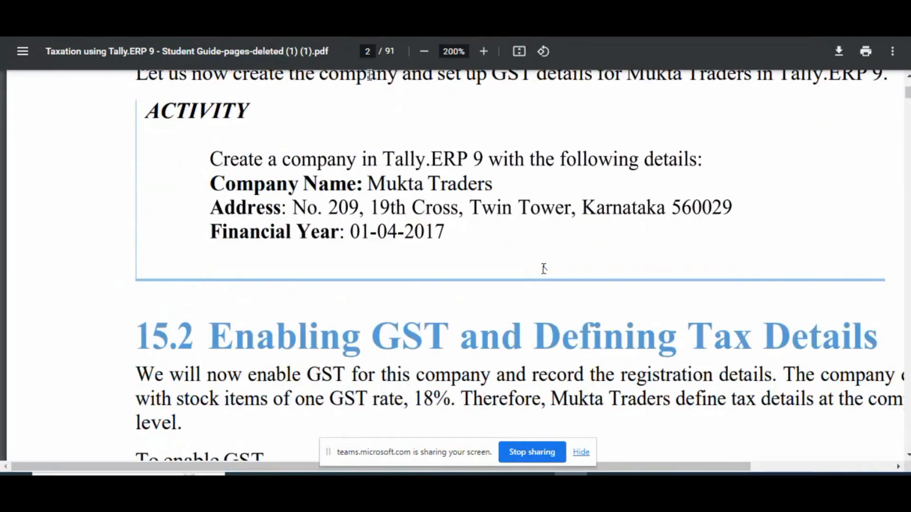
drag(638, 469, 692, 470)
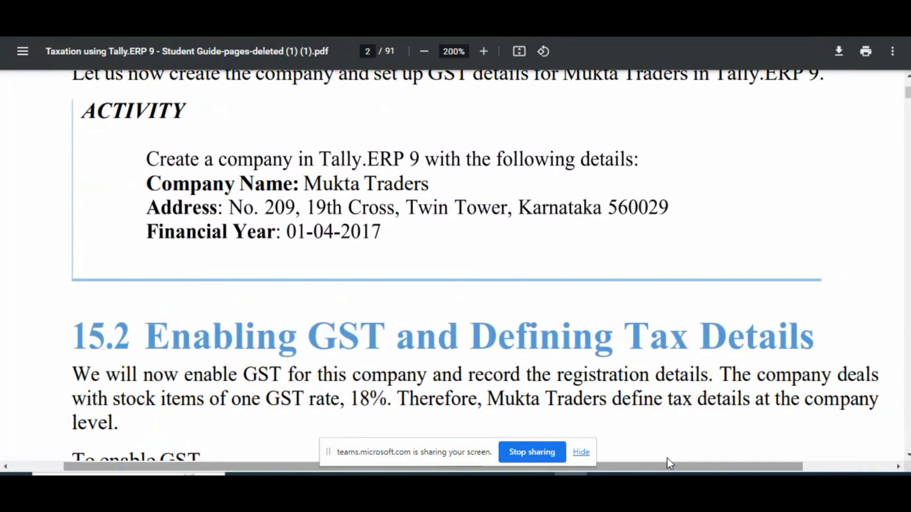
click(330, 6)
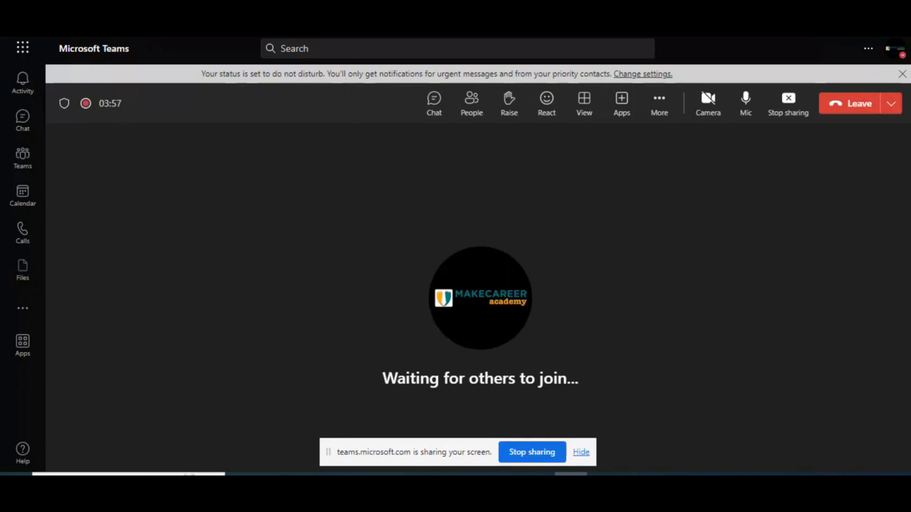
key(ctrl+Tab)
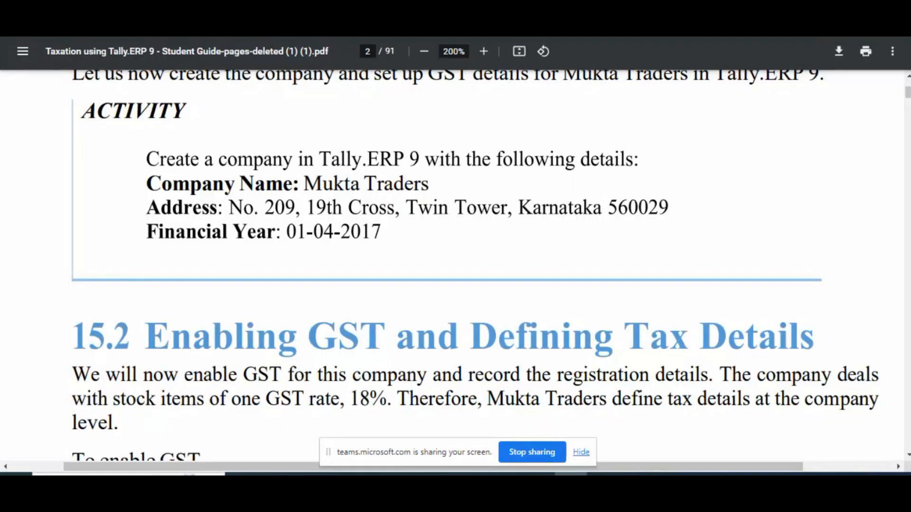
Switch to Tally.ERP 9, enter Educational Mode and open the form for creating a company
key(alt+Tab)
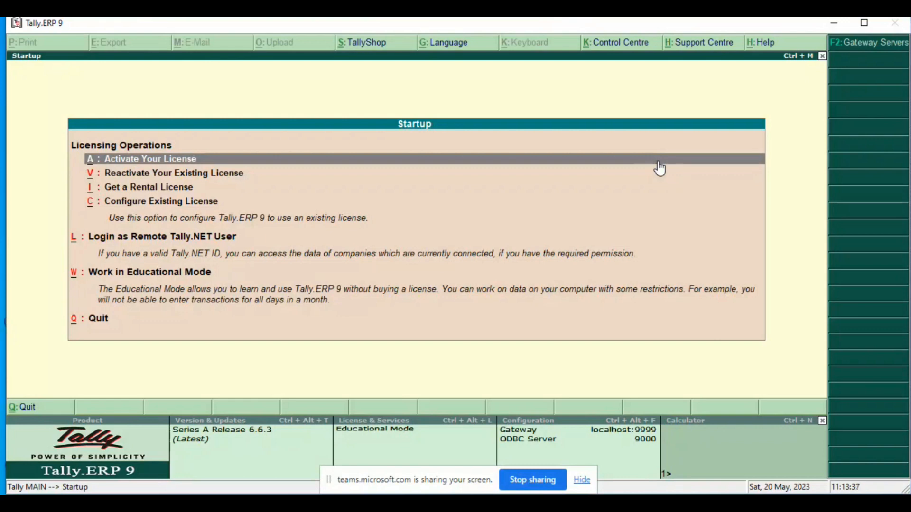
click(165, 273)
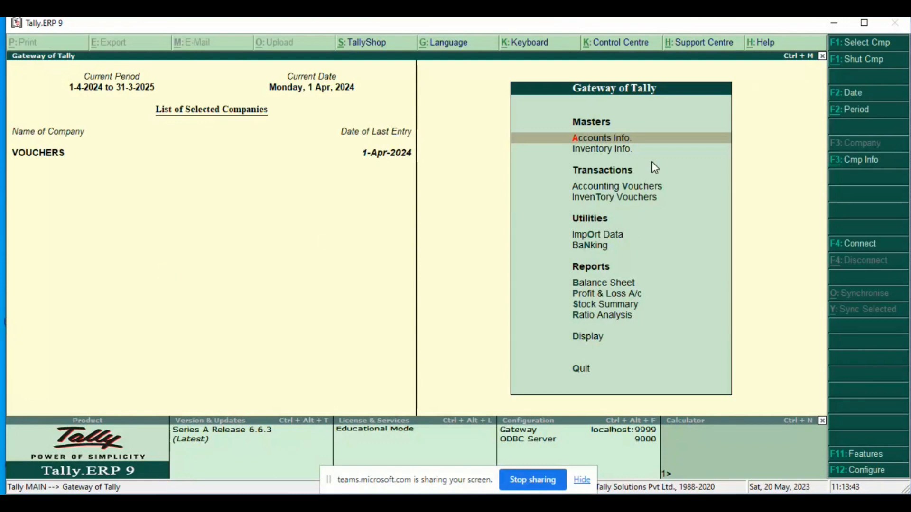
click(864, 162)
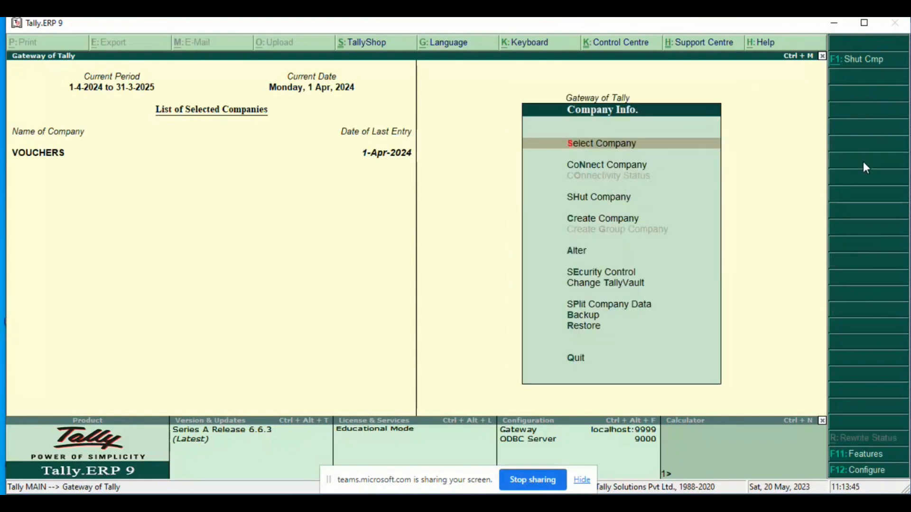
key(Down)
key(Down)
key(Down)
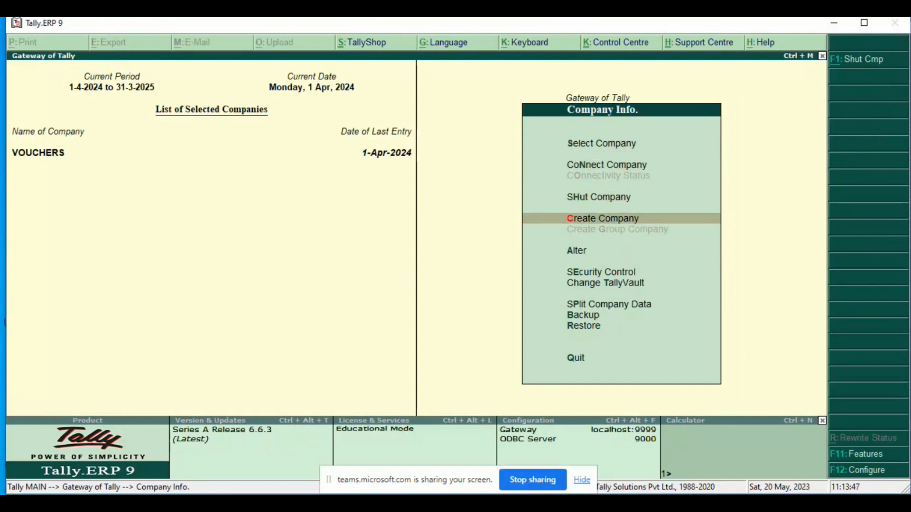
key(Return)
Name the new company "Mukta Traders (11 to 12)" and keep the same mailing name
text(Mukta)
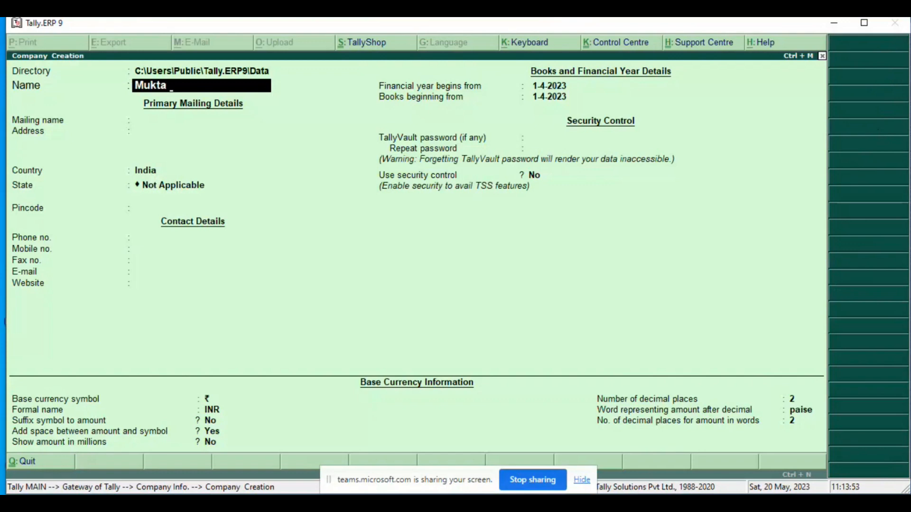
text( Traders (11 to 12)
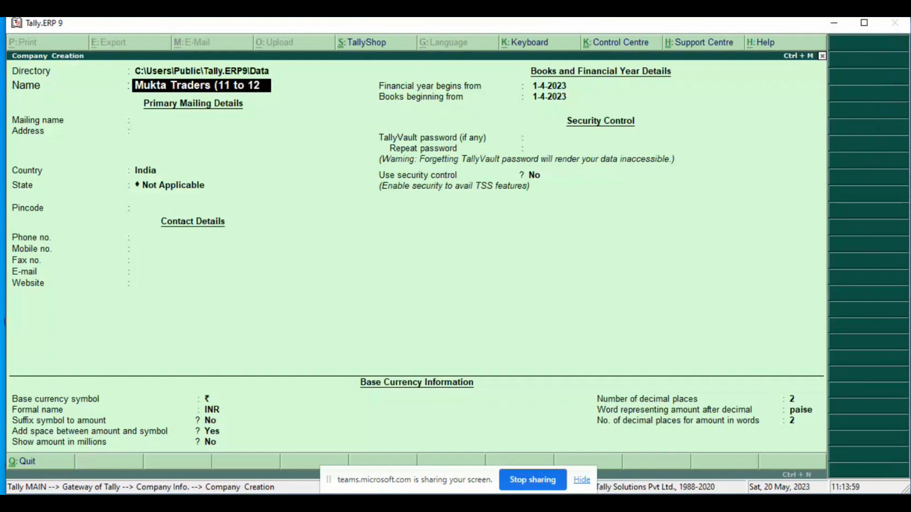
text())
key(Return)
key(Return)
Fill in the company's street address, keep India as the country, choose Karnataka as the state and enter the postal code
text(Sap)
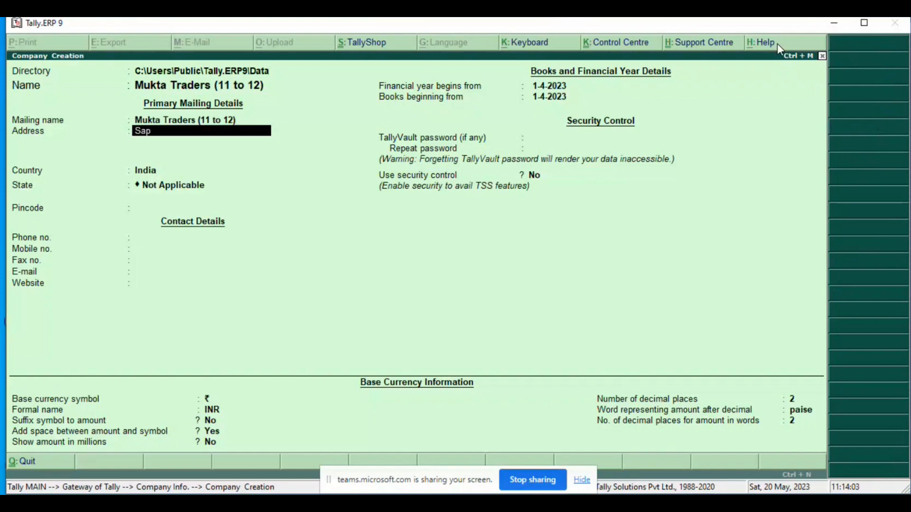
text(rumarg L)
key(BackSpace)
key(BackSpace)
key(Return)
key(Return)
key(Return)
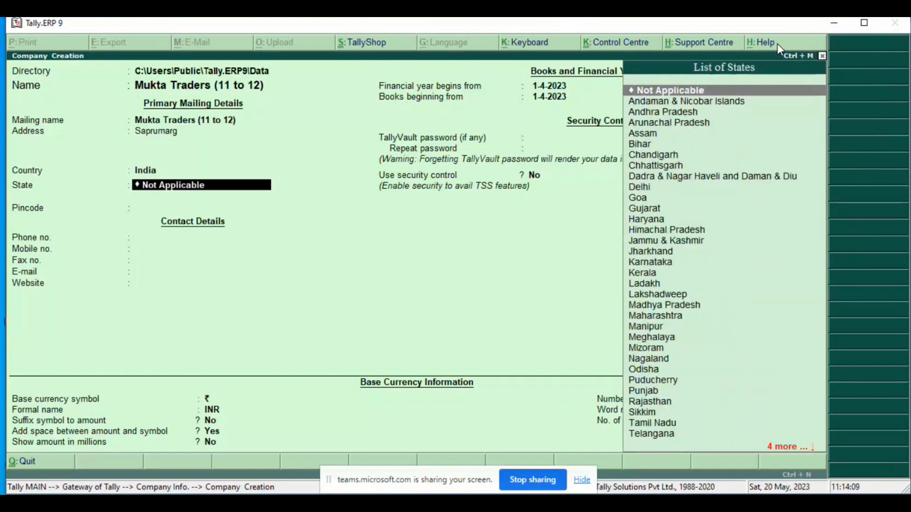
text(Kar)
key(Return)
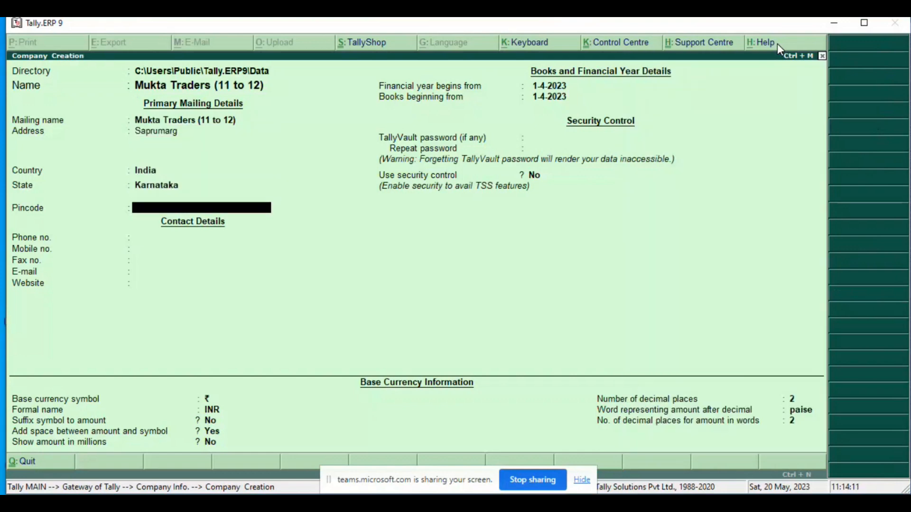
text(22)
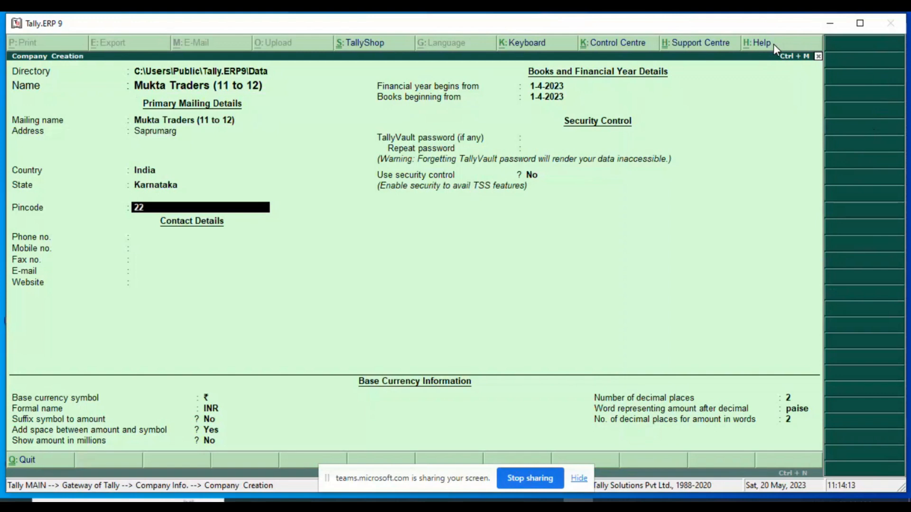
text(7921)
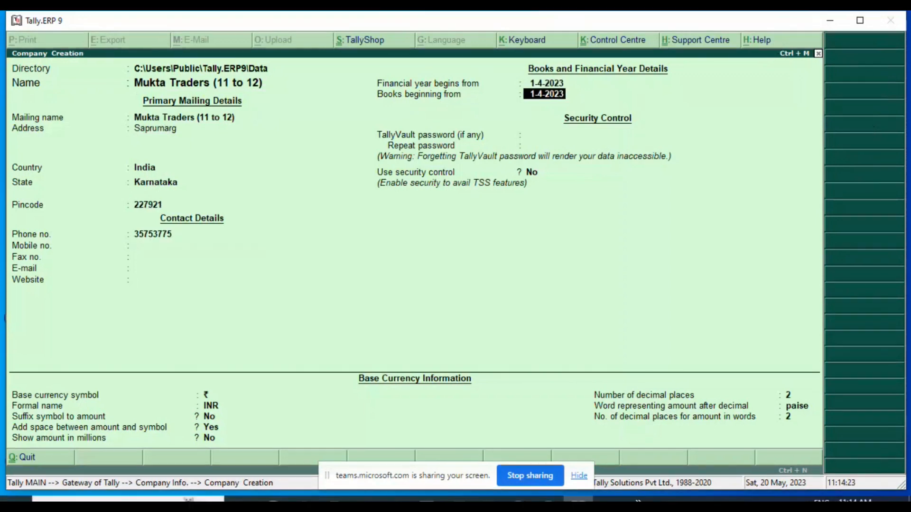
Enter the company's phone number, keep the default financial year, security and currency settings, and accept the company creation
key(Return)
key(Return)
key(Return)
key(Return)
key(Return)
key(Return)
key(Return)
key(Return)
key(Return)
key(Return)
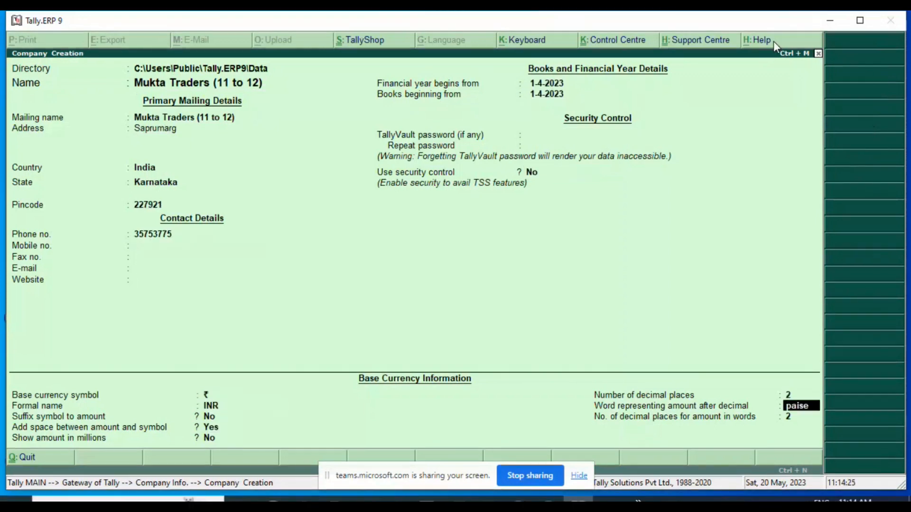
key(Return)
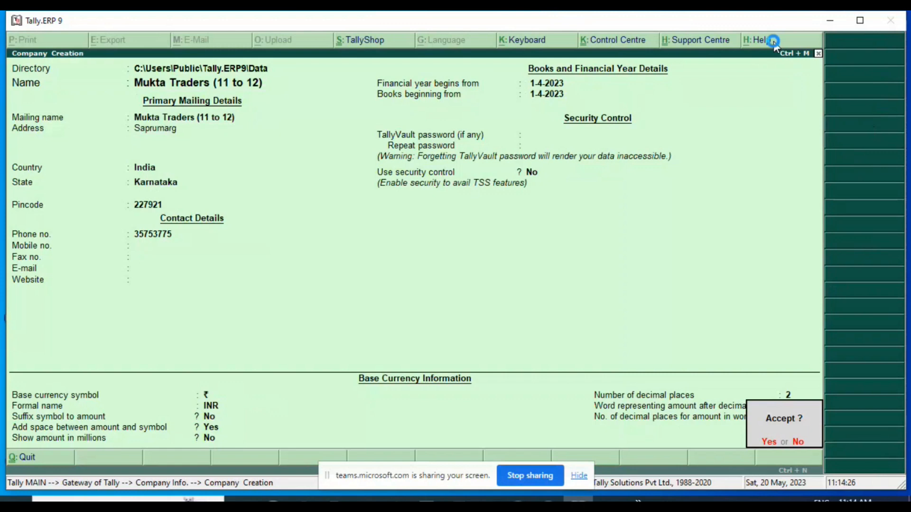
key(Return)
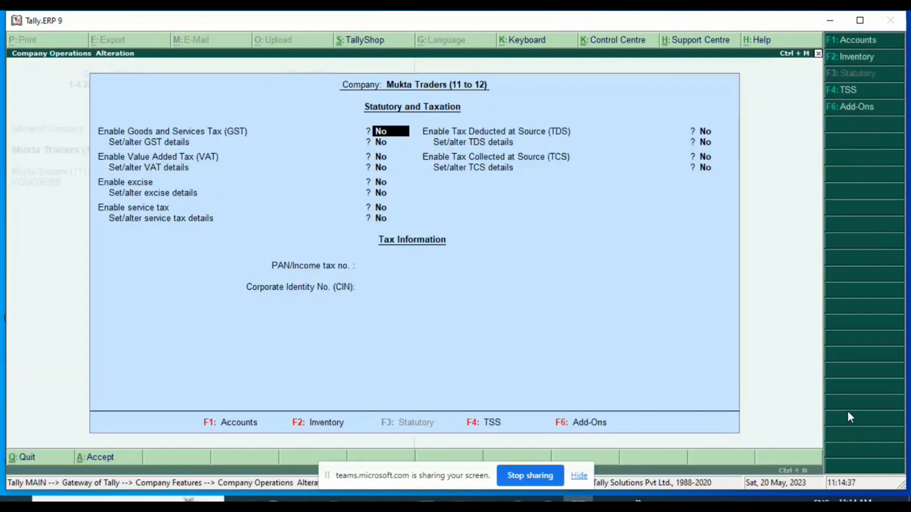
Enable Goods and Services Tax for the company and set Set/alter GST details to Yes
text(yes)
key(Return)
text(y)
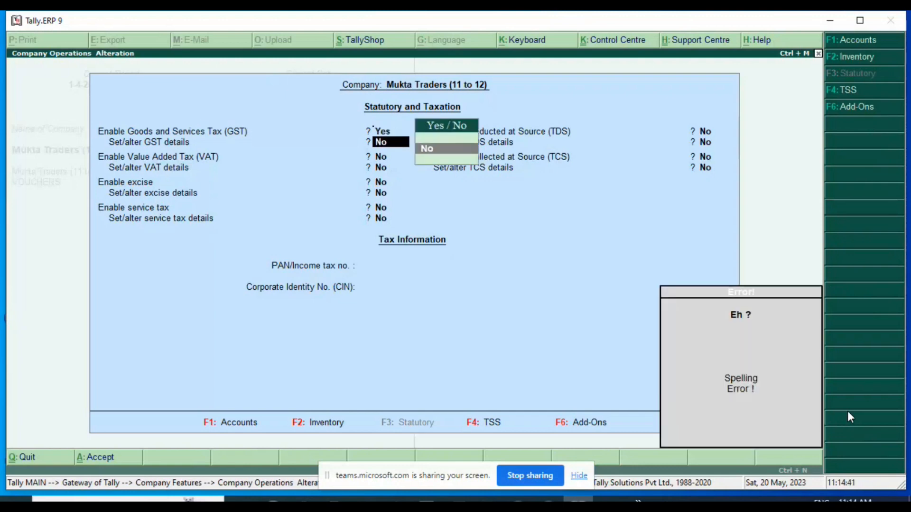
key(BackSpace)
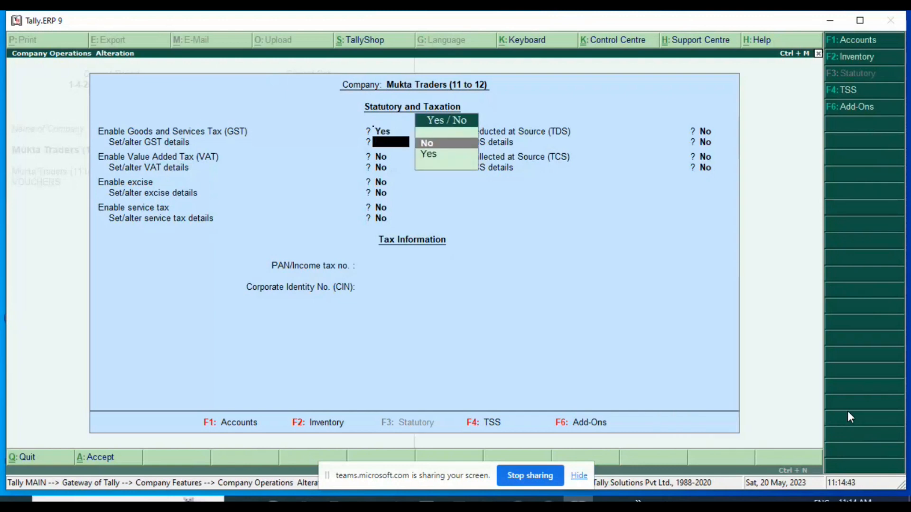
key(Down)
key(Return)
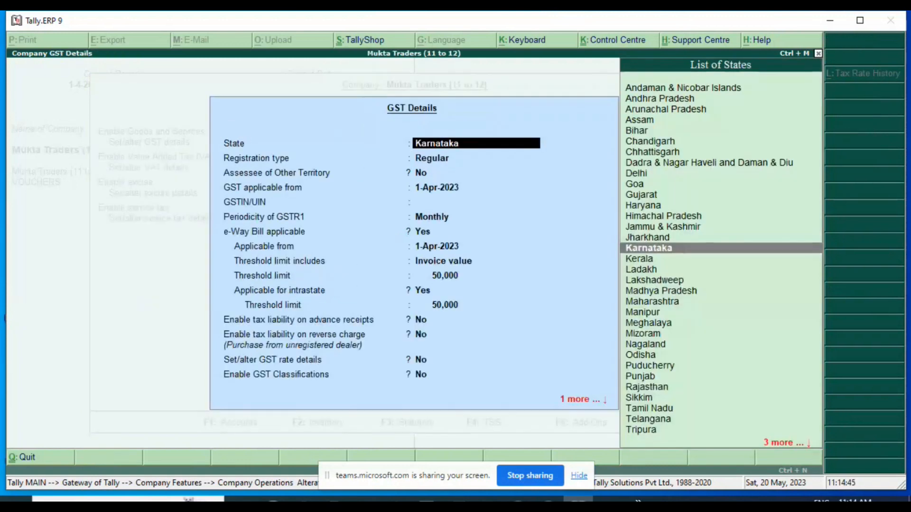
In the GST details, keep state Karnataka, registration type Regular, Assessee of Other Territory No, and GST applicable from 1-Apr-2023
key(Return)
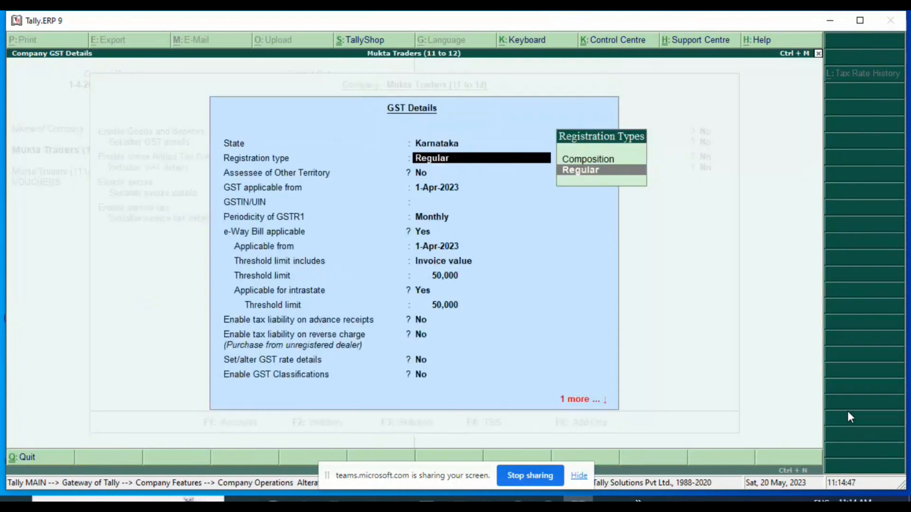
key(Return)
key(Return)
key(Return)
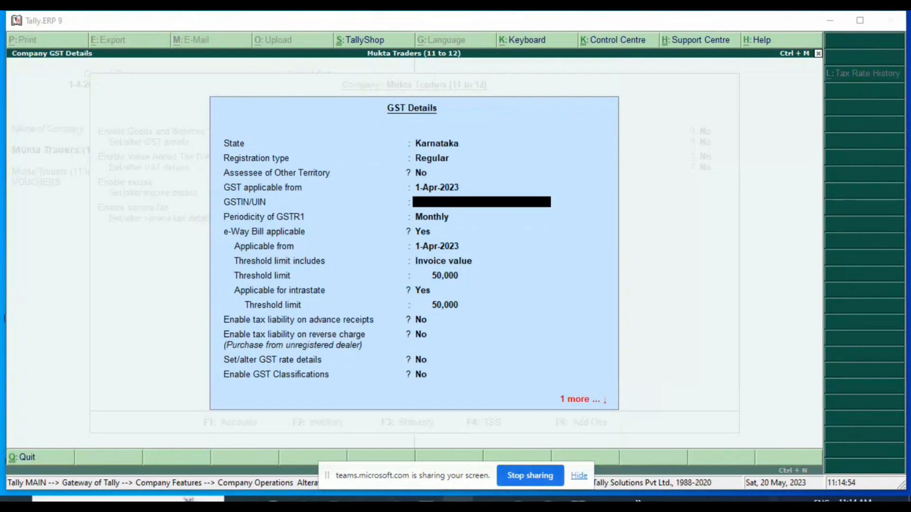
Enter the GSTIN listed in the first table row of the Word document as the company's GSTIN/UIN, and keep GSTR1 periodicity Monthly
key(alt+Tab)
click(325, 226)
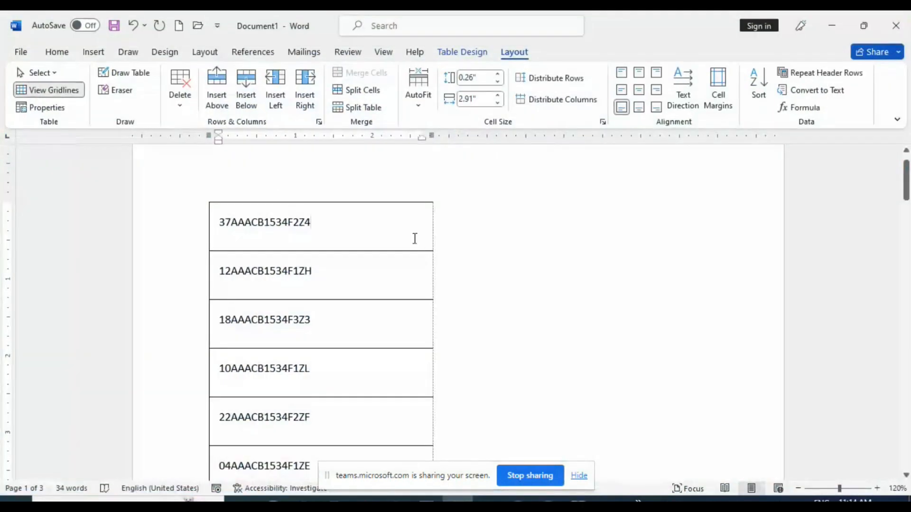
key(alt+Tab)
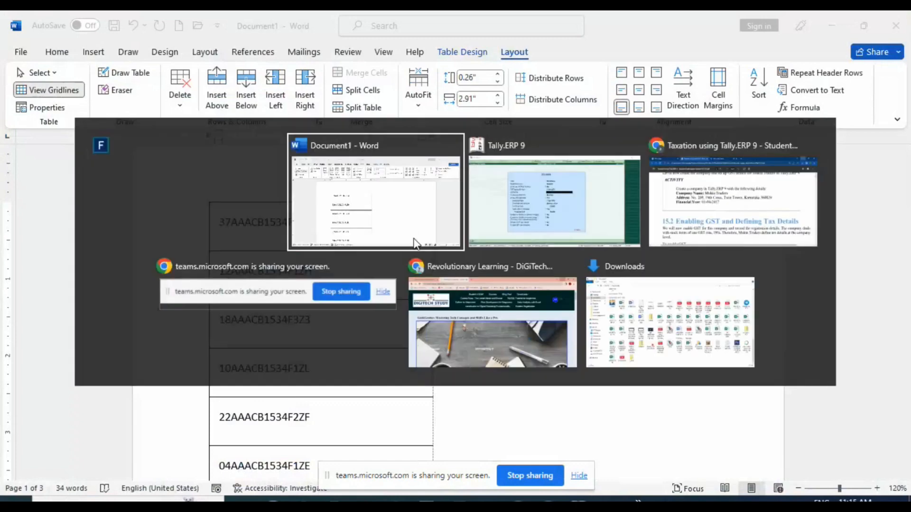
key(alt+Tab)
text(37)
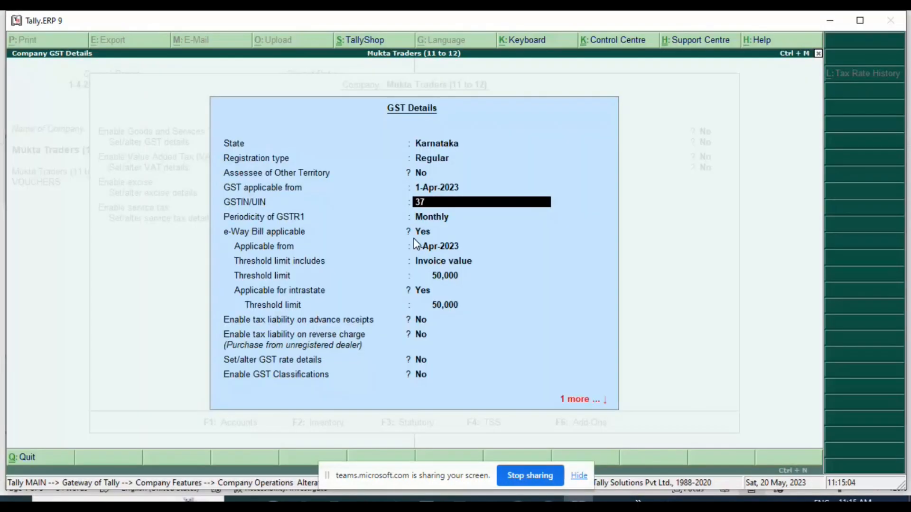
text(AAACB)
key(alt+Tab)
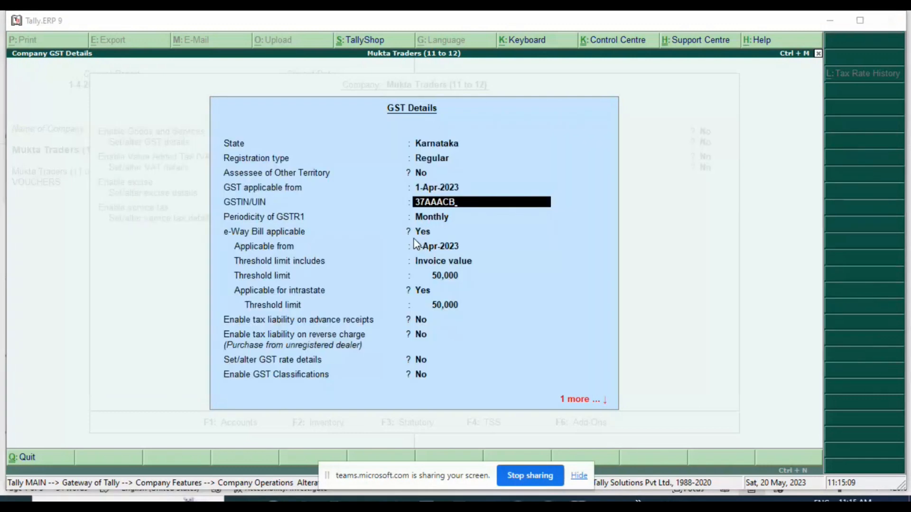
key(alt+Tab)
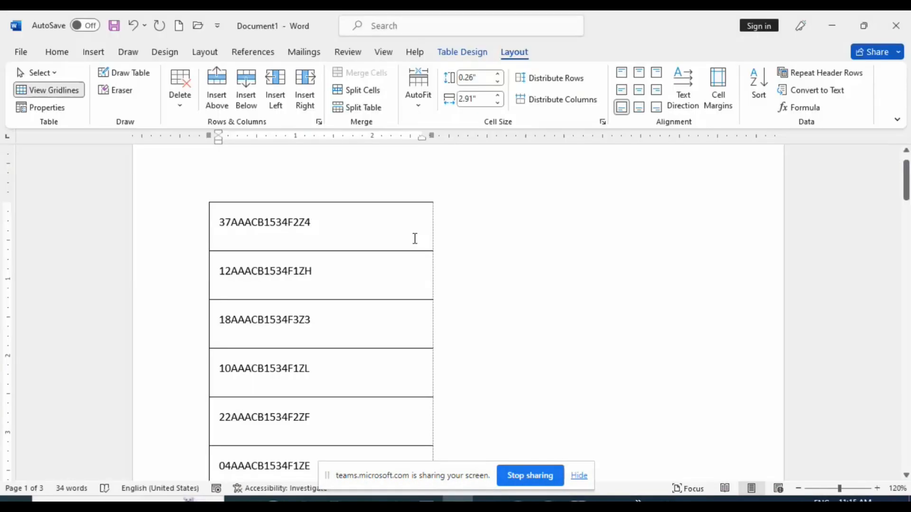
key(alt+Tab)
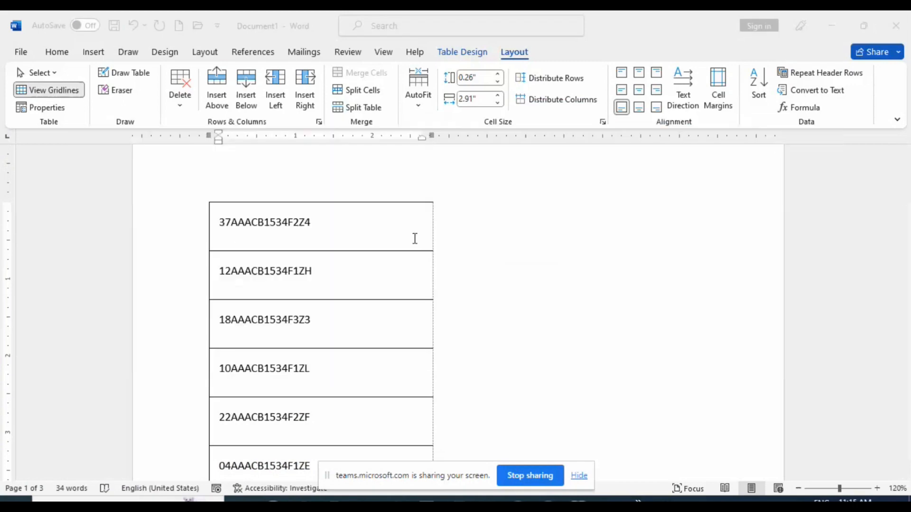
key(alt+Tab)
key(alt+Tab)
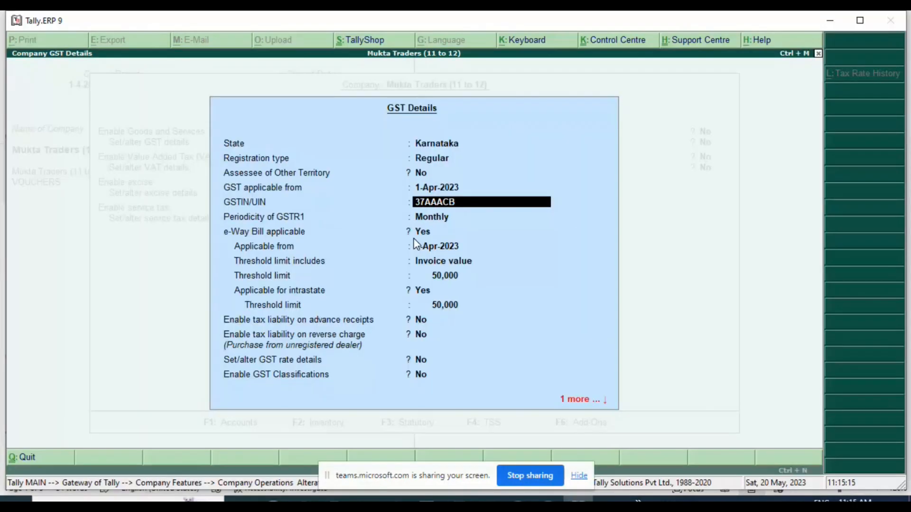
text(1534)
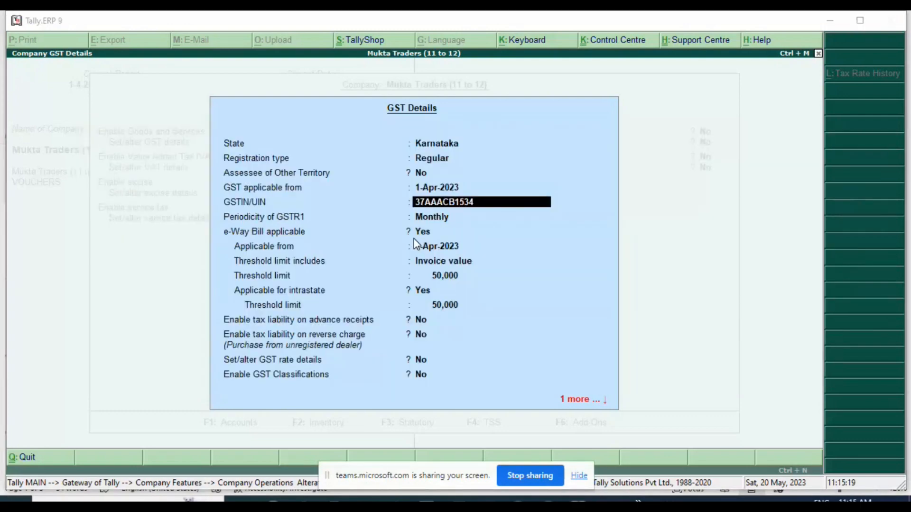
key(alt+Tab)
key(alt+Tab)
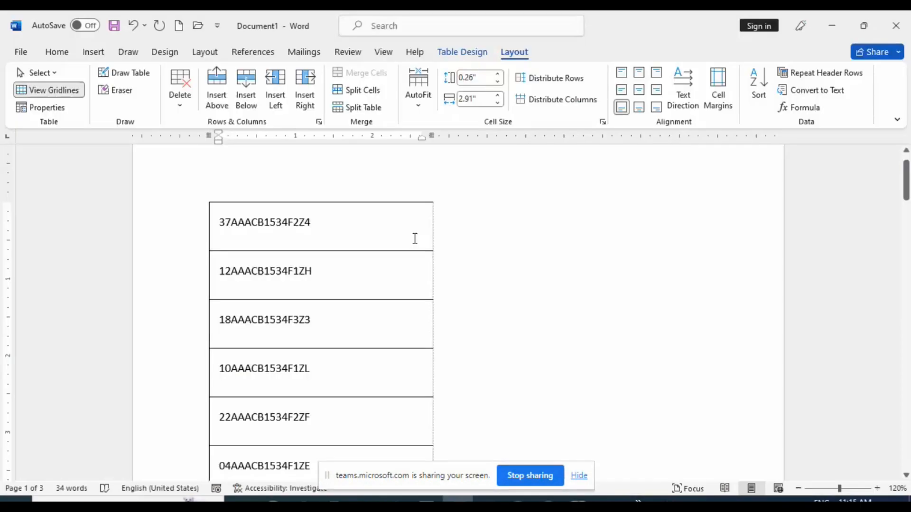
key(alt+Tab)
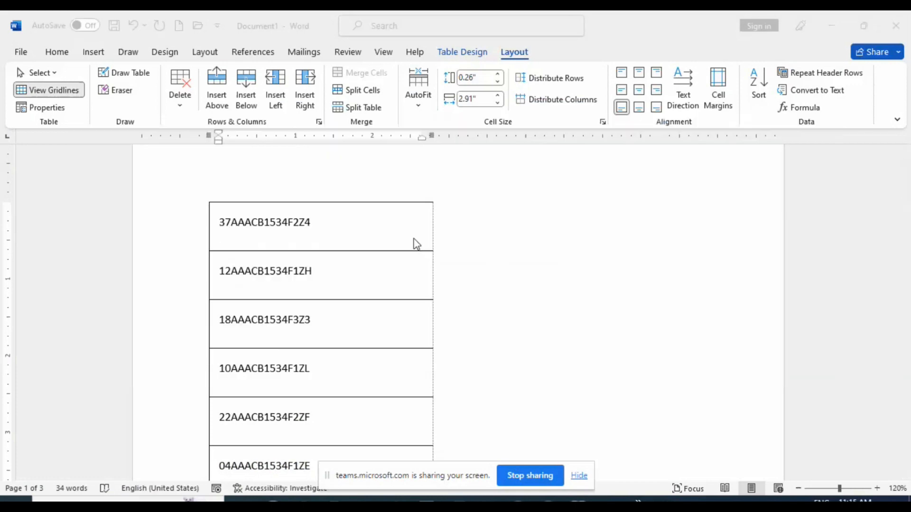
key(alt+Tab)
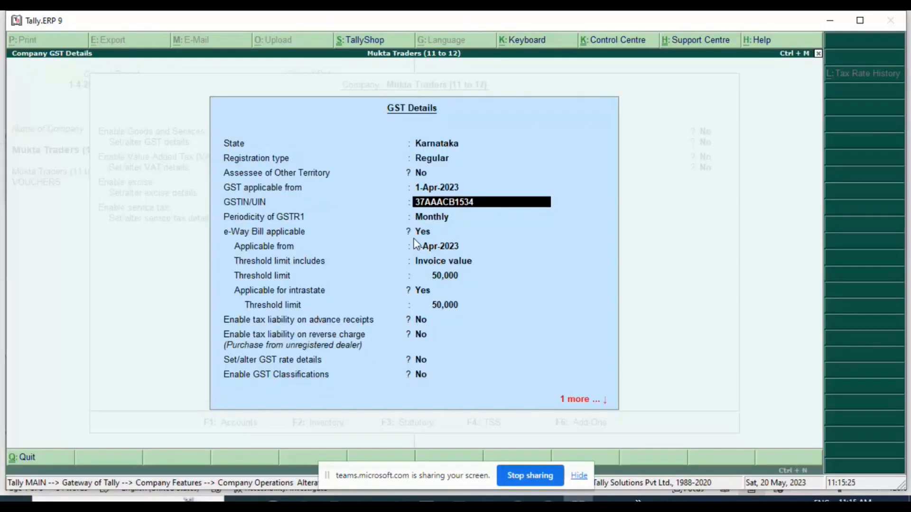
text(F2Z4)
key(Return)
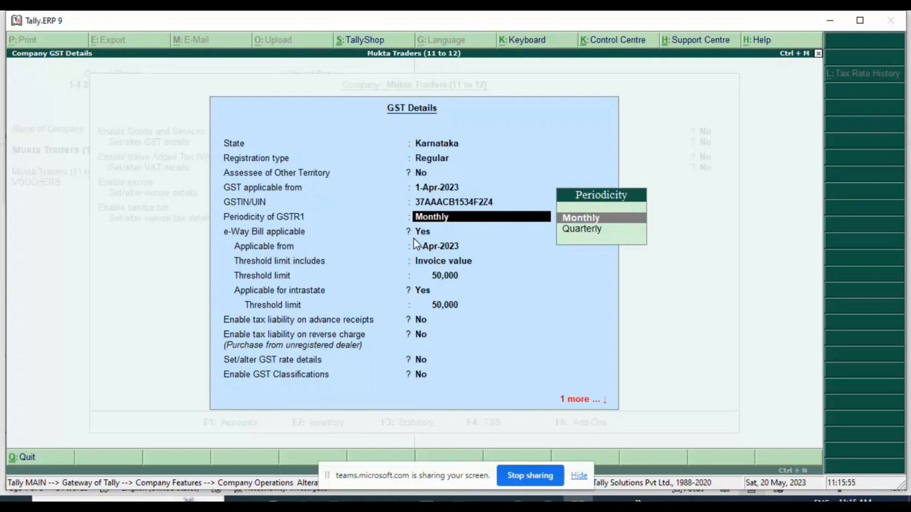
key(Return)
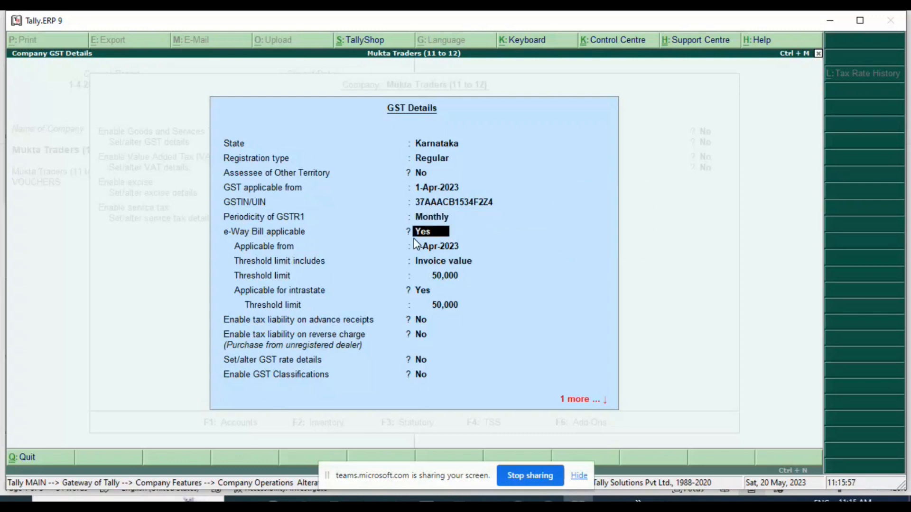
Set e-Way Bill applicable to No and keep tax liability on advance receipts and on reverse charge at No
text(no)
key(Return)
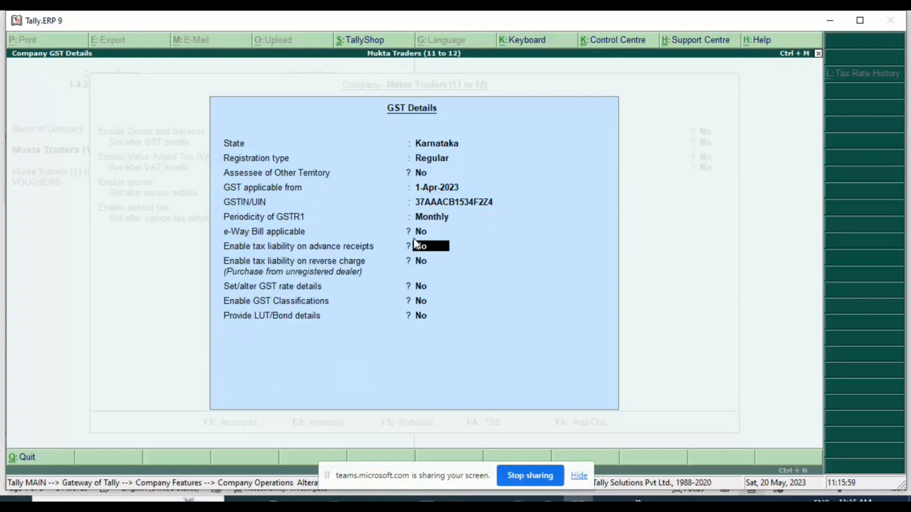
key(Return)
key(Return)
Set Set/alter GST rate details to Yes and enter the description Electronics Products with HSN/SAC 12221
key(Return)
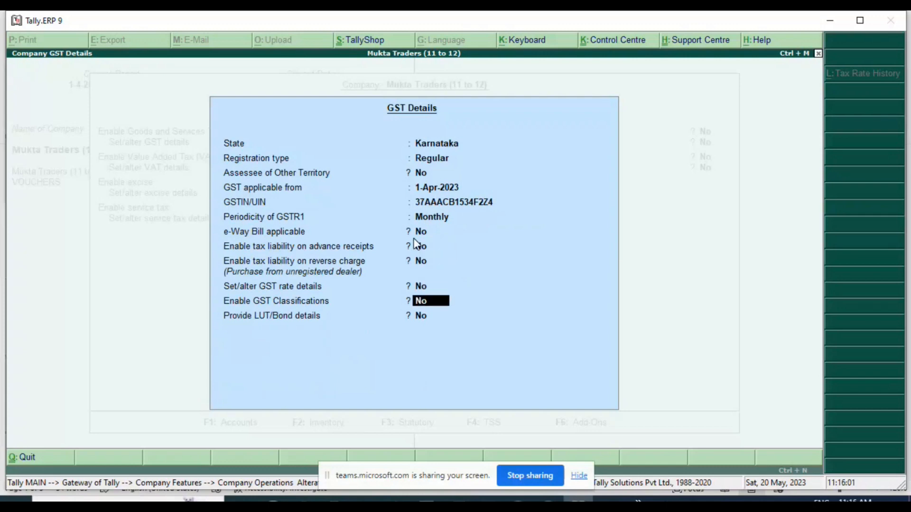
key(Up)
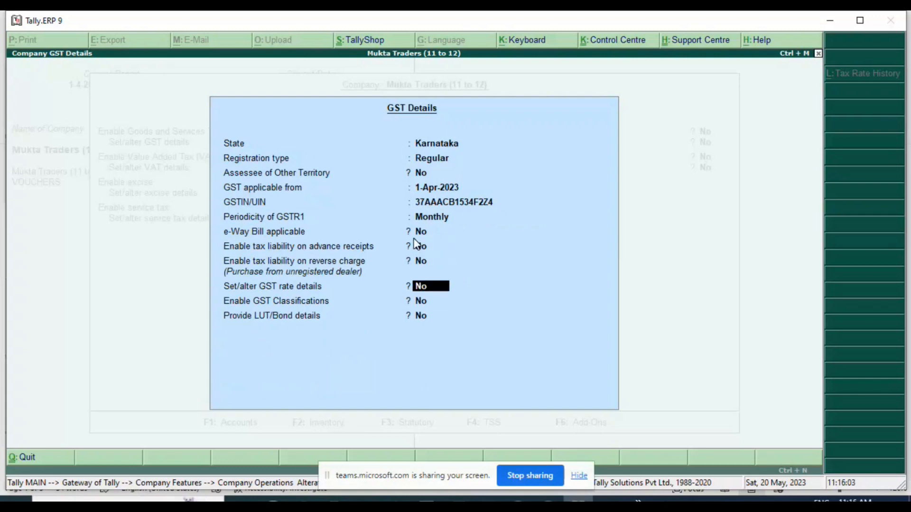
text(yes)
key(Return)
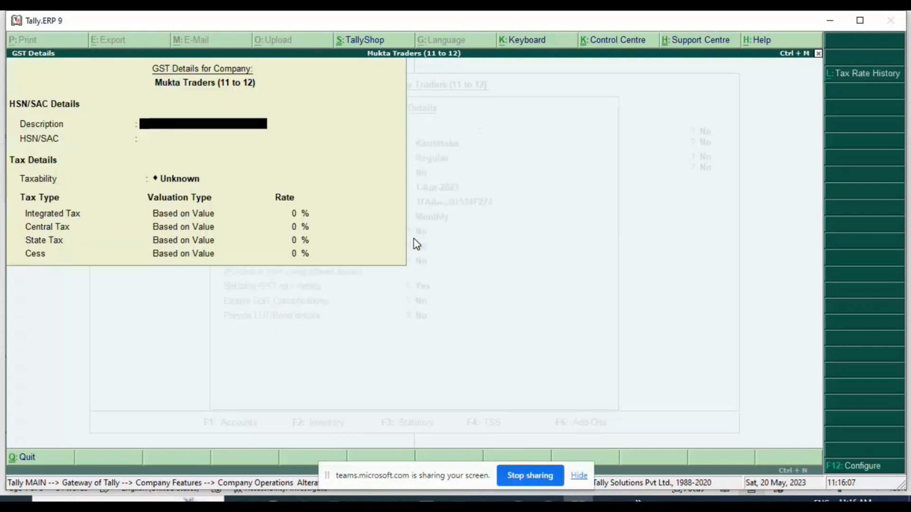
text(Electronics Prod)
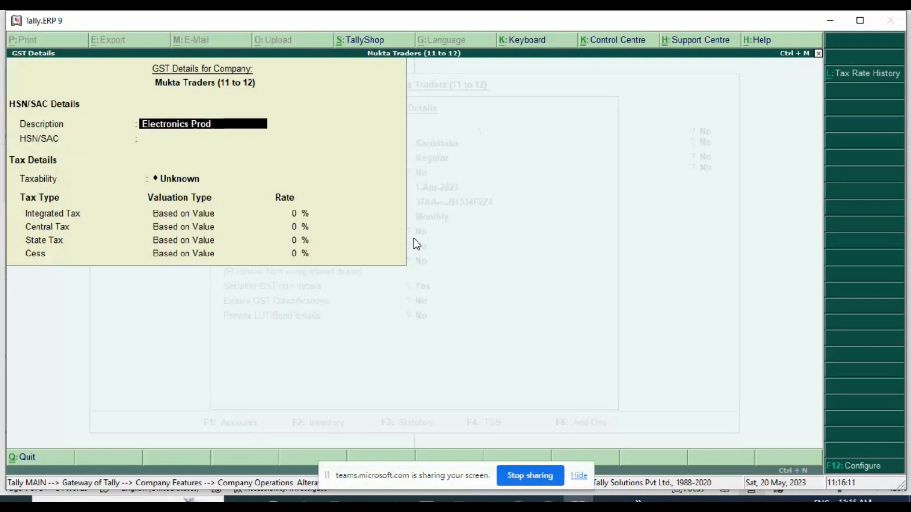
text(ucts)
key(Return)
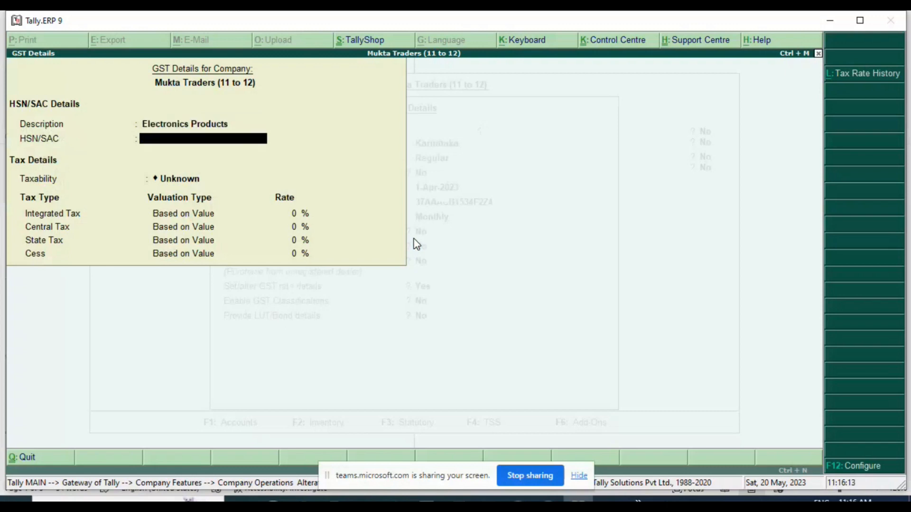
text(12221)
key(Return)
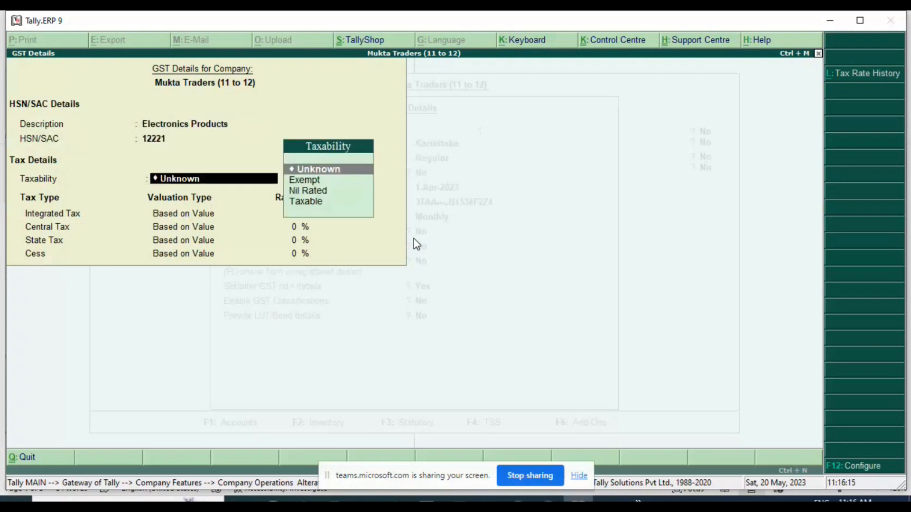
Set the taxability to Taxable with Integrated Tax 18%, keeping the derived 9% rates for Central Tax and State Tax
key(Down)
key(Down)
key(Down)
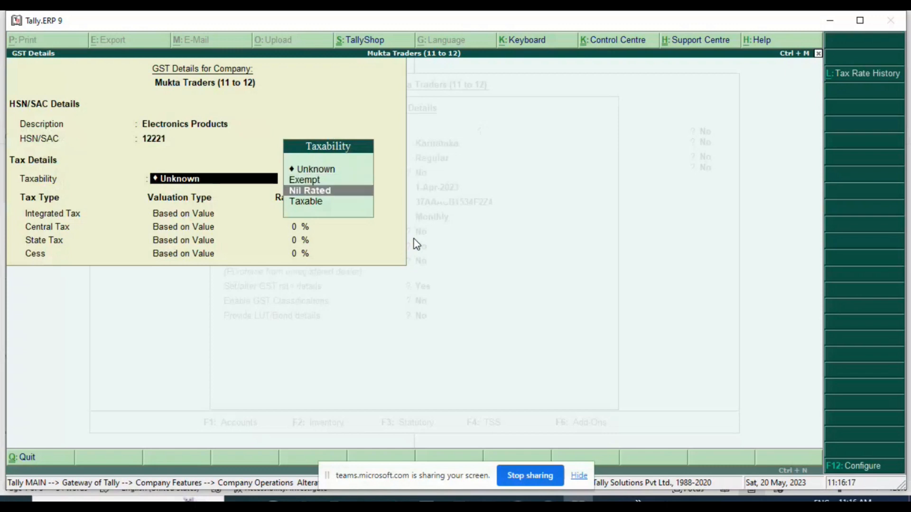
key(Return)
text(18)
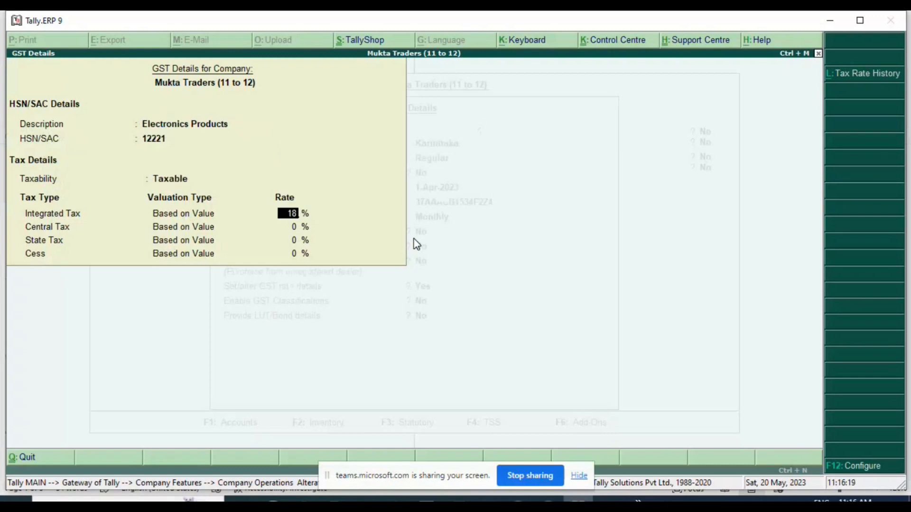
key(Return)
key(Return)
key(Return)
key(Return)
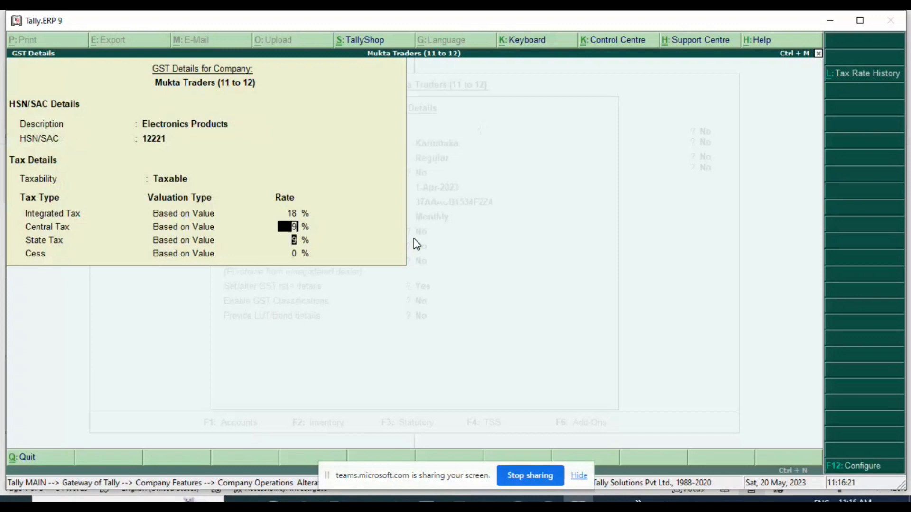
Accept the GST rate details and company GST details, and save the Statutory and Taxation features
key(Return)
key(Return)
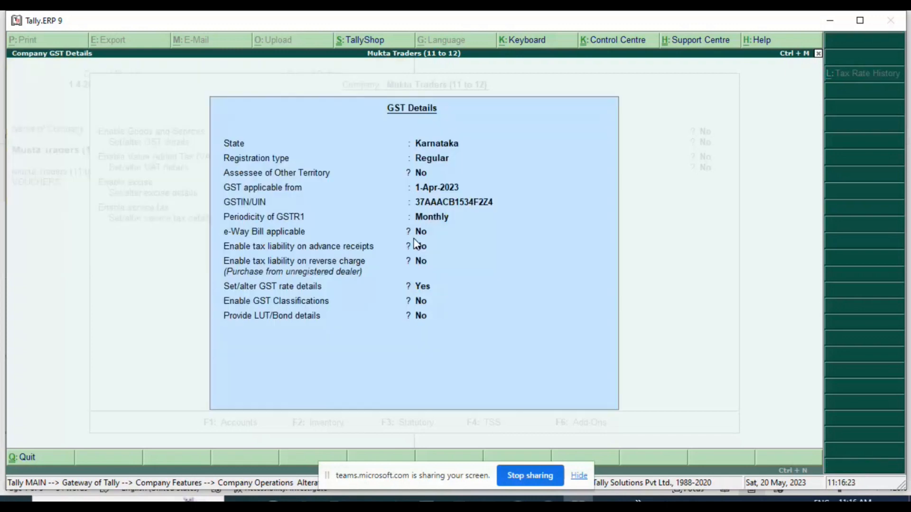
key(Return)
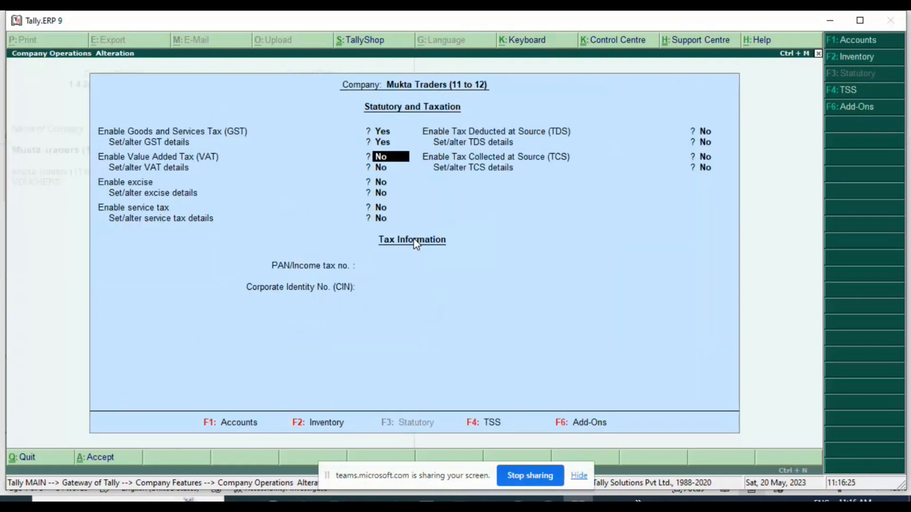
key(ctrl+a)
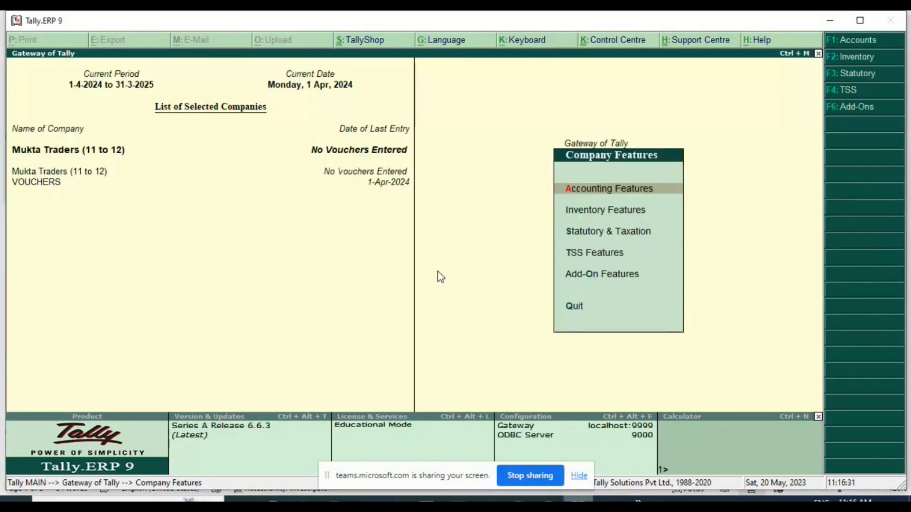
Switch to the student guide PDF in the browser and review the instructions for enabling GST in section 15.2 at 150% zoom
click(548, 500)
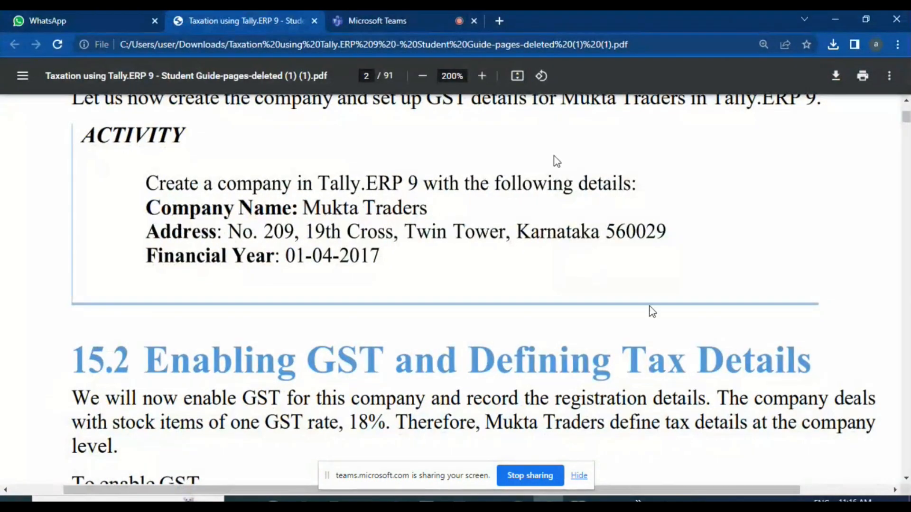
scroll(715, 464, down, 5)
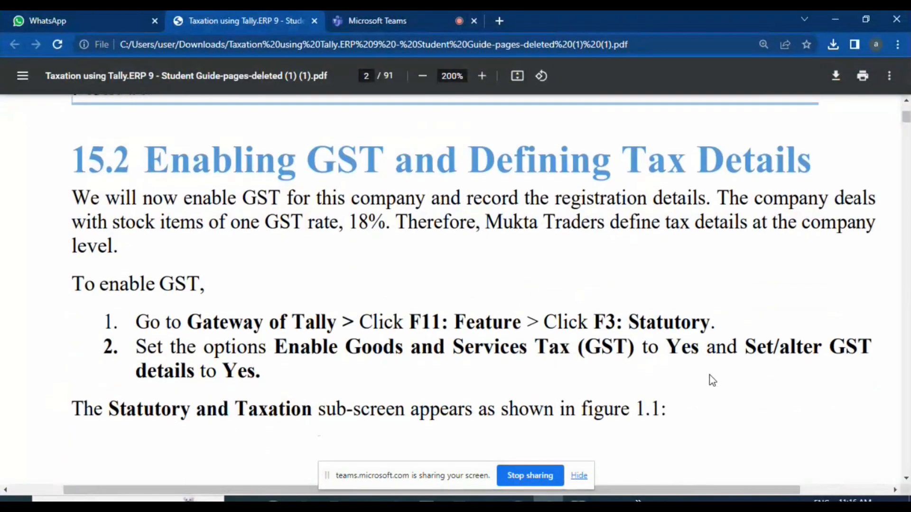
key(ctrl+minus)
key(ctrl+minus)
drag(401, 250, 741, 267)
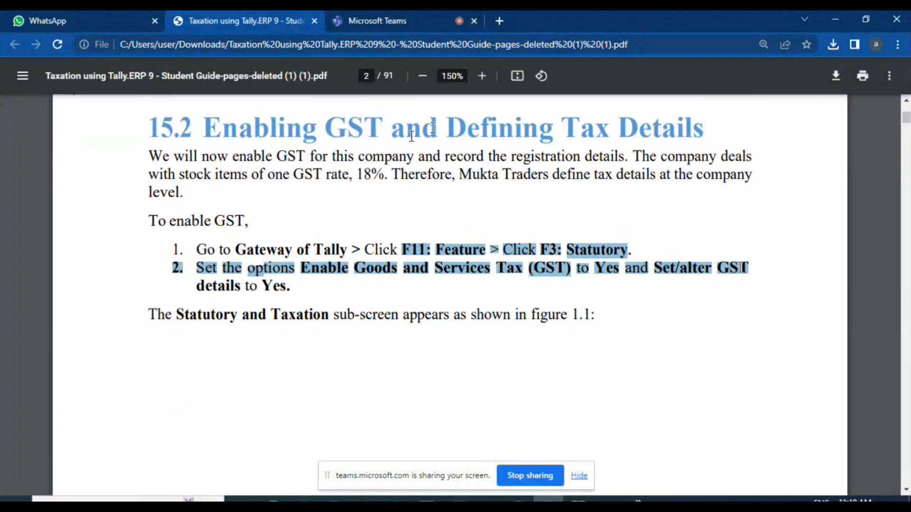
scroll(427, 254, down, 6)
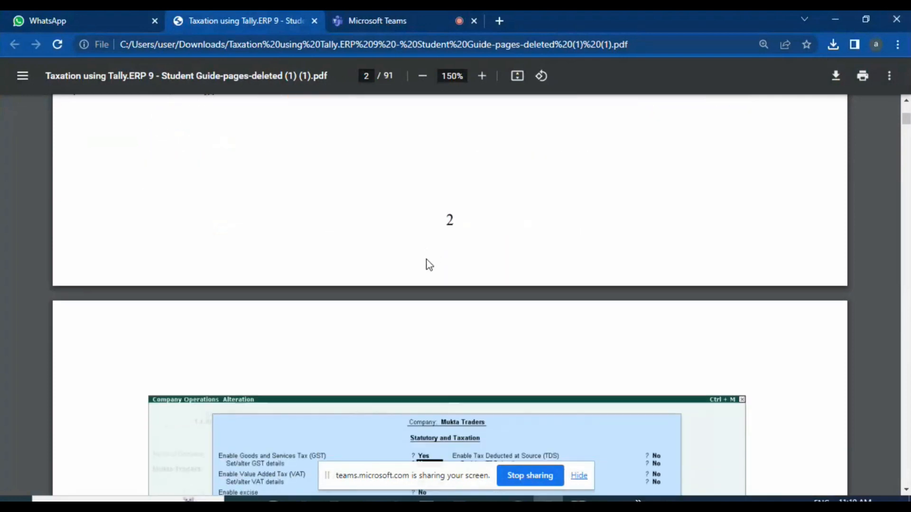
scroll(453, 259, up, 6)
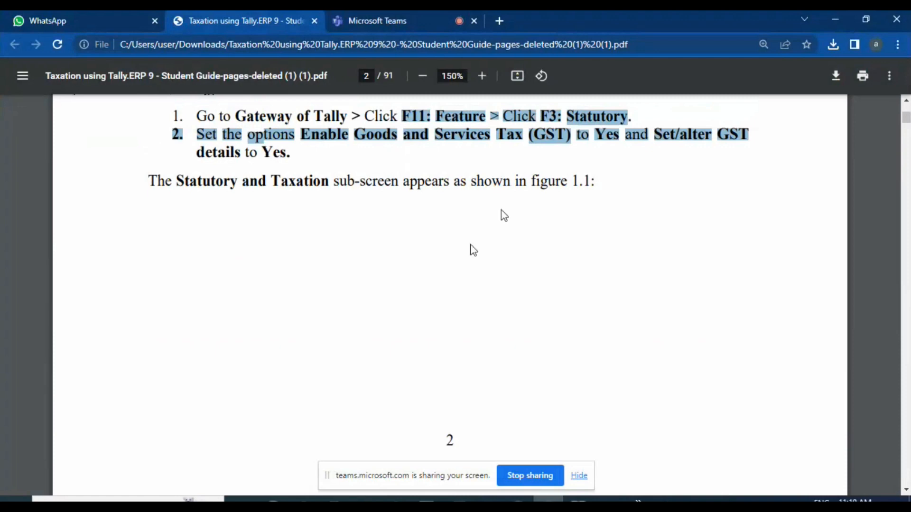
scroll(494, 228, up, 1)
scroll(332, 199, down, 1)
Review the Company GST Details instructions on page 3 of the guide, highlighting the sample GSTIN/UIN and the Applicable from date
scroll(337, 207, down, 10)
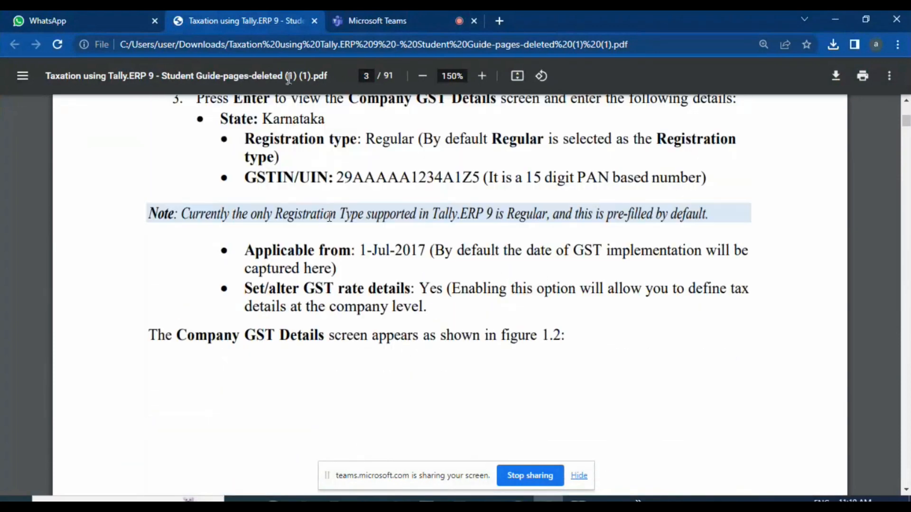
scroll(329, 218, up, 2)
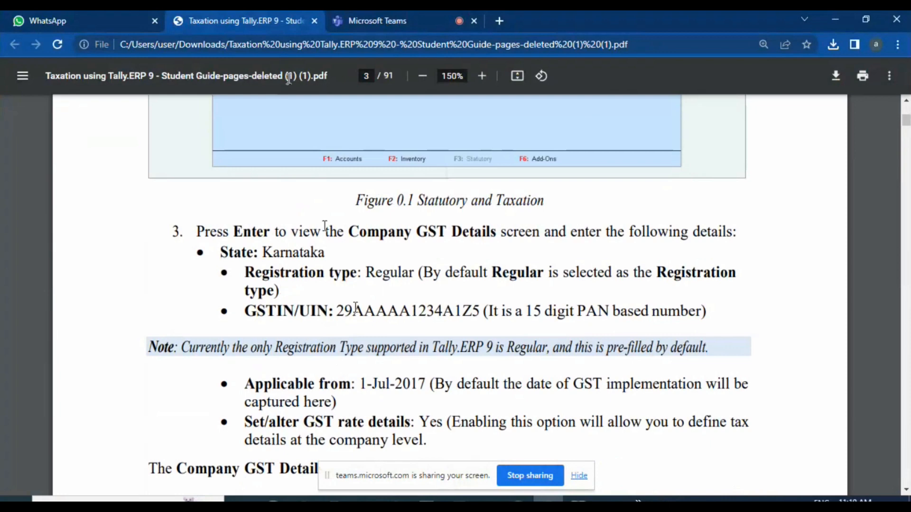
drag(332, 311, 485, 312)
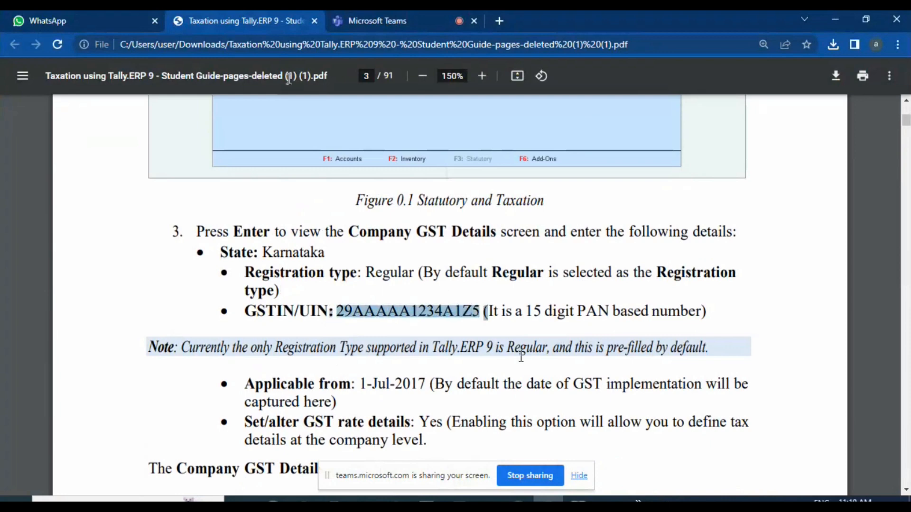
click(489, 329)
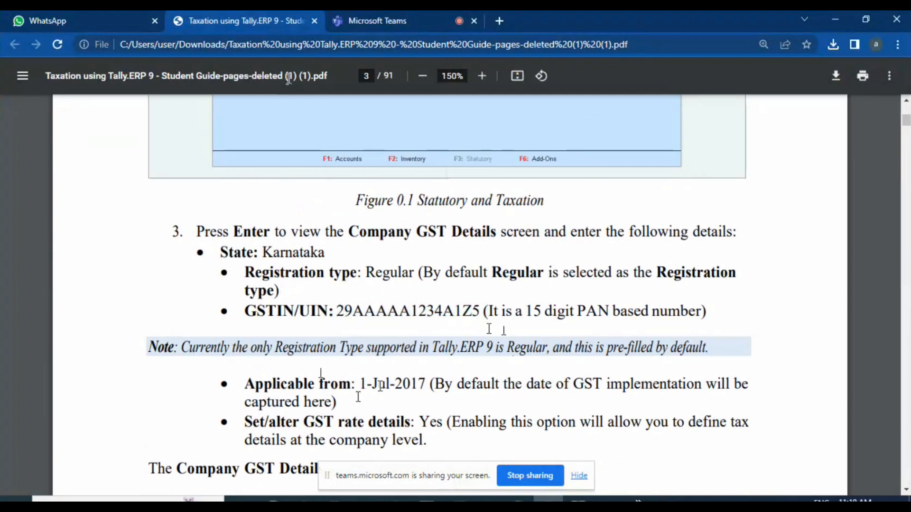
drag(361, 384, 428, 384)
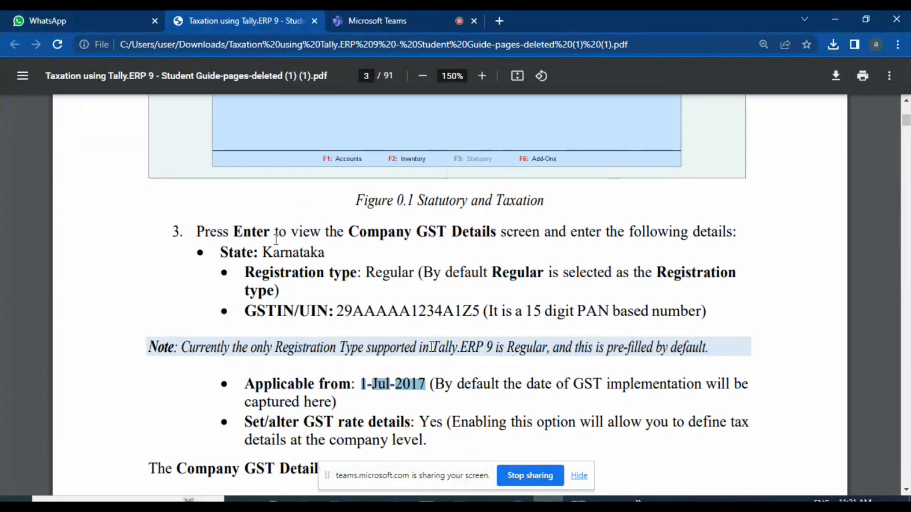
click(431, 348)
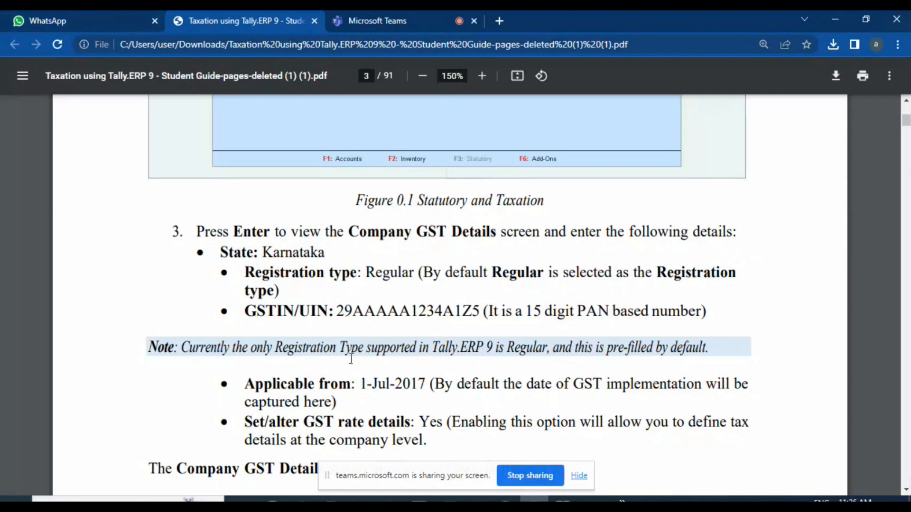
Read through the guide's GST rate details table, its acceptance steps and section 15.3, Transferring Input Tax credit to GST
scroll(375, 349, down, 3)
scroll(375, 349, down, 4)
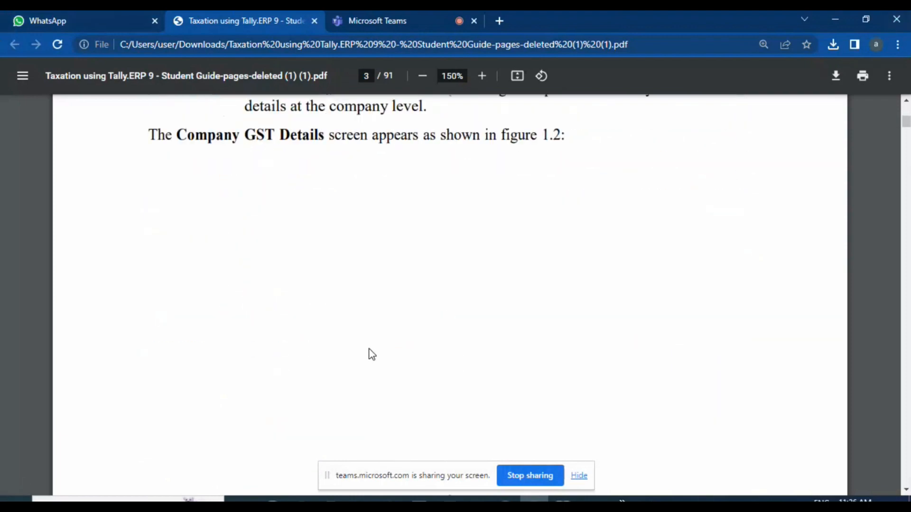
scroll(291, 322, down, 1)
scroll(290, 322, down, 12)
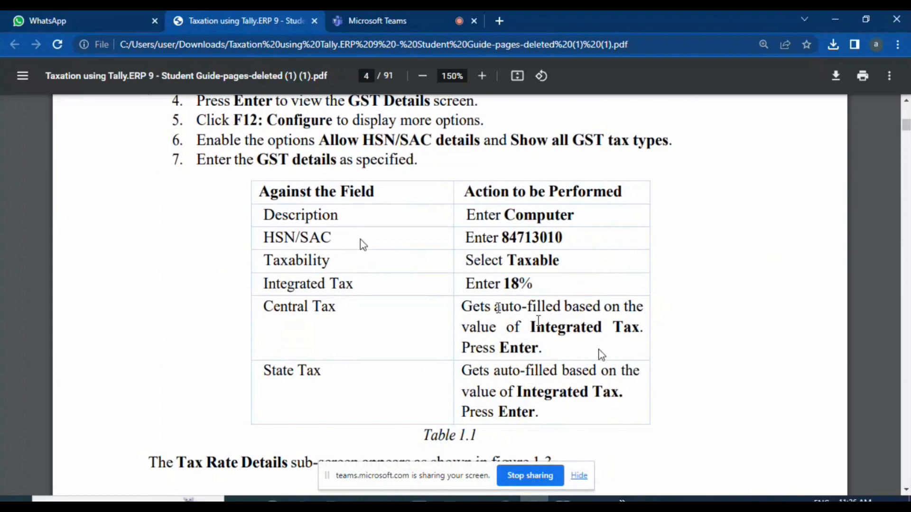
scroll(371, 374, down, 15)
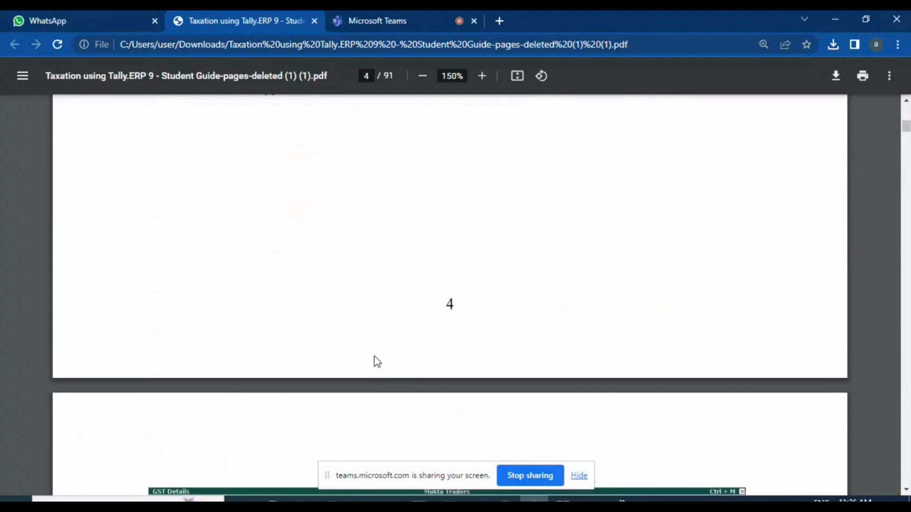
scroll(377, 360, down, 13)
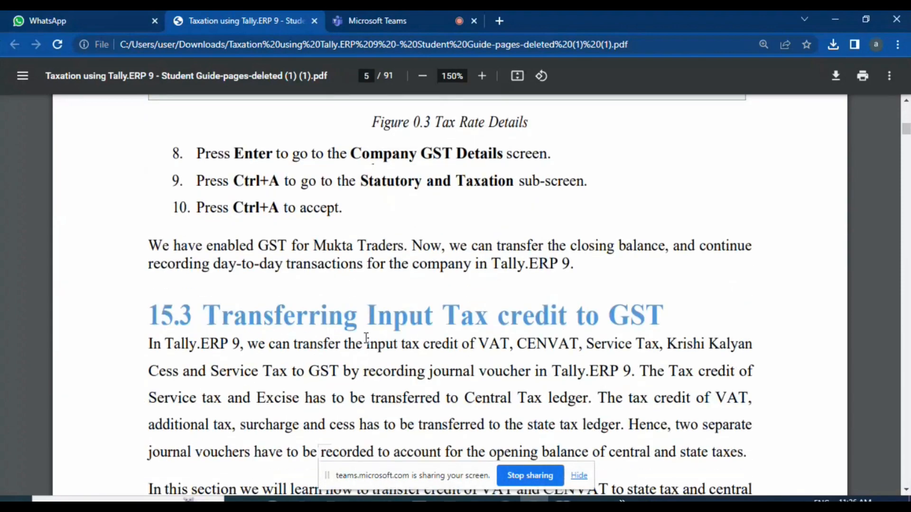
scroll(378, 335, down, 3)
scroll(368, 315, up, 3)
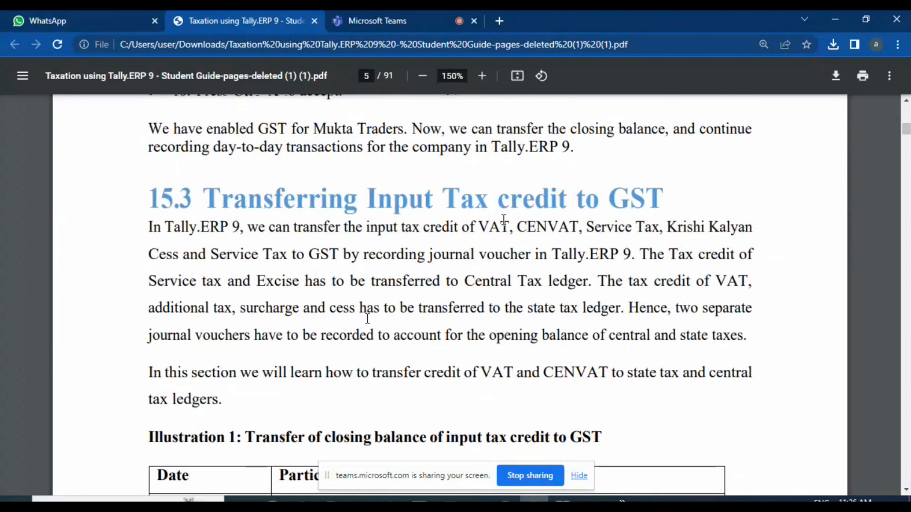
Skip ahead in the guide to page 9 and read section 15.4, Intrastate Supply of Goods
scroll(555, 254, down, 15)
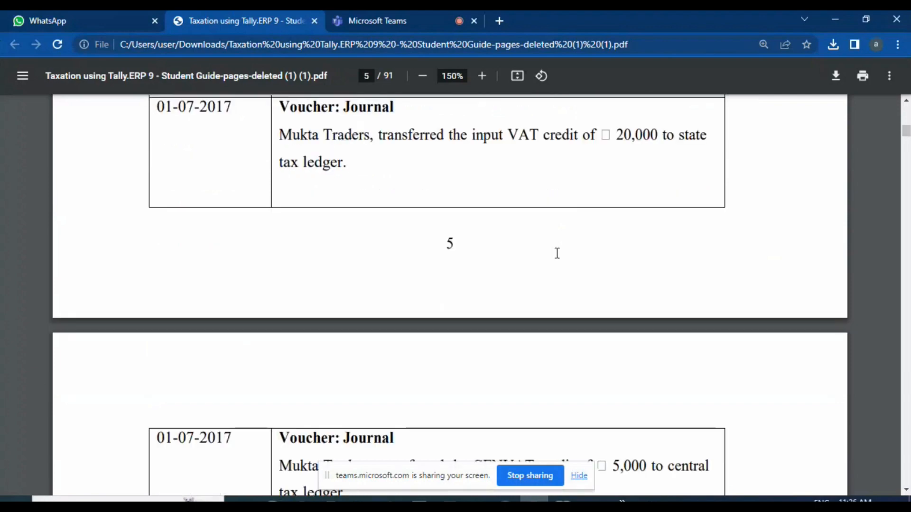
scroll(557, 253, down, 15)
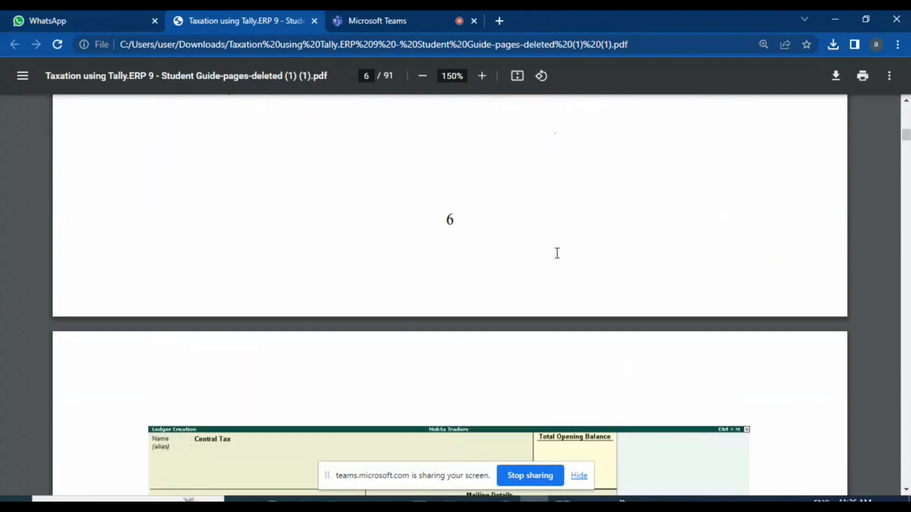
scroll(557, 253, down, 15)
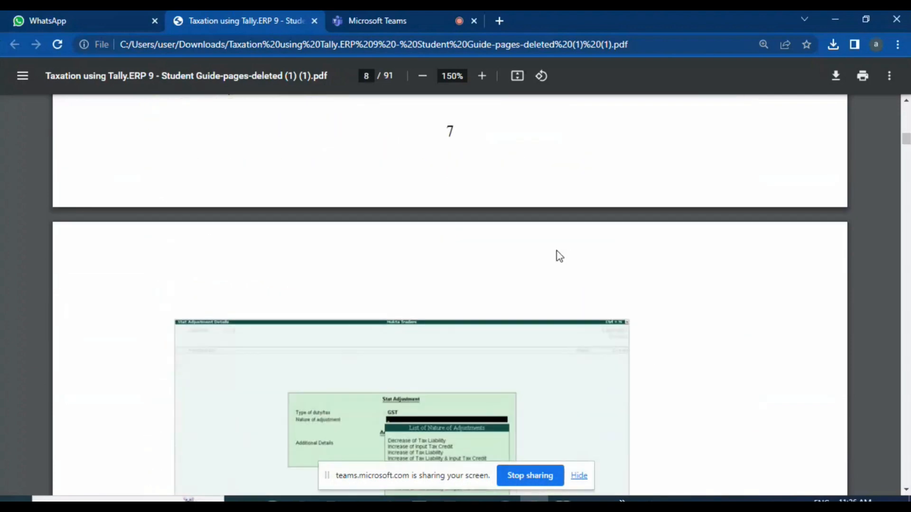
scroll(560, 246, down, 15)
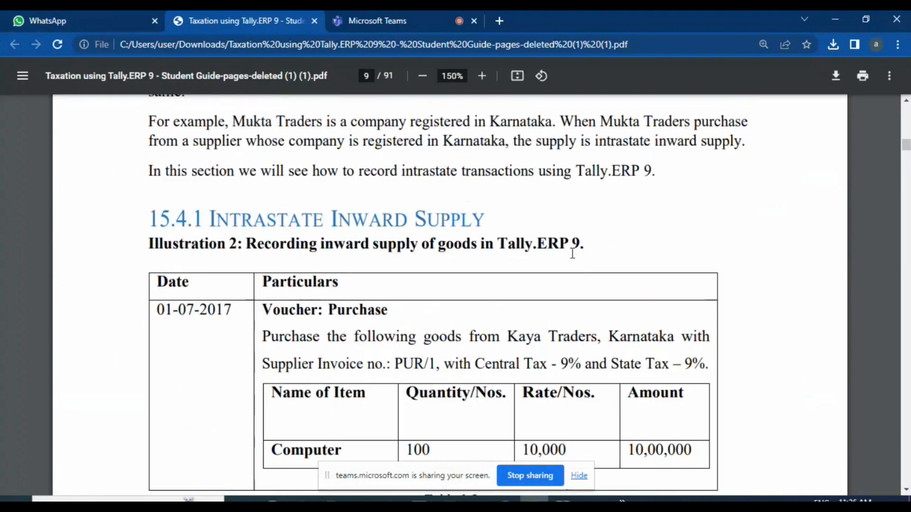
scroll(569, 257, up, 1)
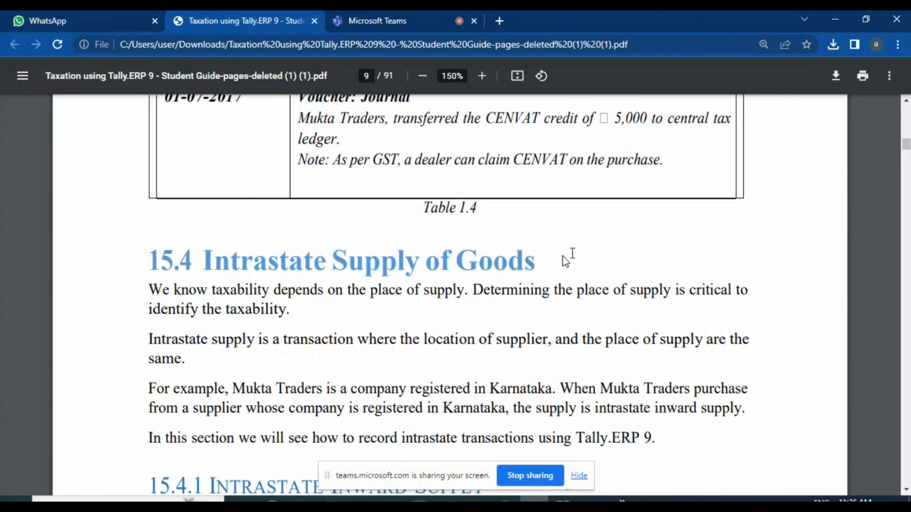
scroll(570, 256, down, 3)
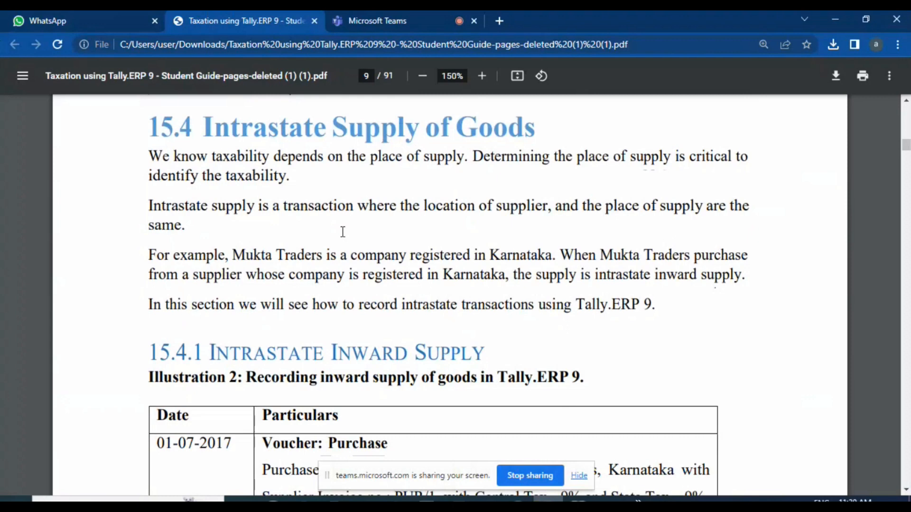
Read Illustration 2 on recording inward supply of goods and the Kaya Traders party ledger table on page 10 of the guide
scroll(341, 230, down, 7)
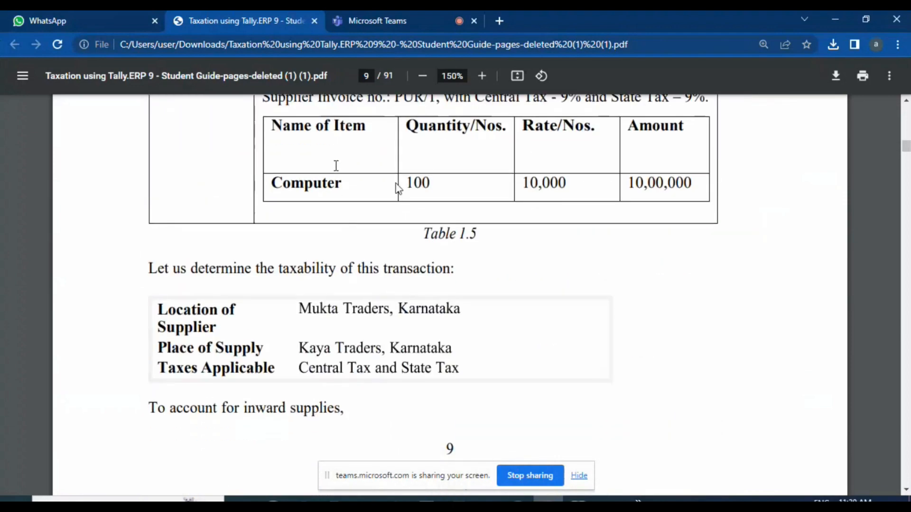
scroll(428, 213, up, 2)
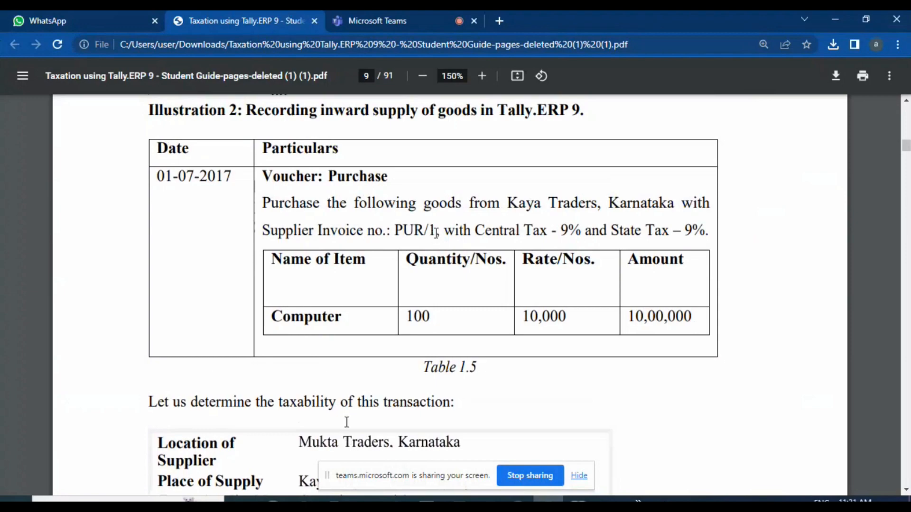
scroll(341, 408, down, 4)
scroll(337, 346, down, 11)
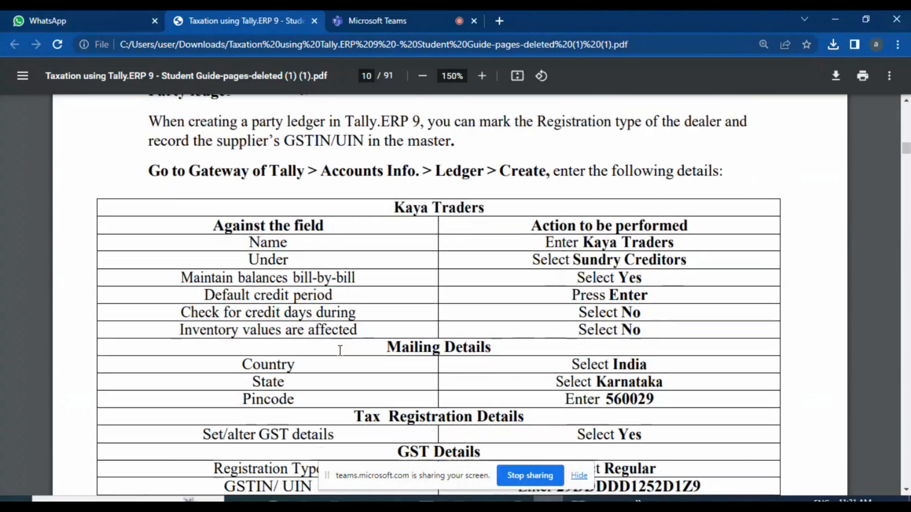
scroll(338, 352, up, 8)
scroll(339, 353, up, 7)
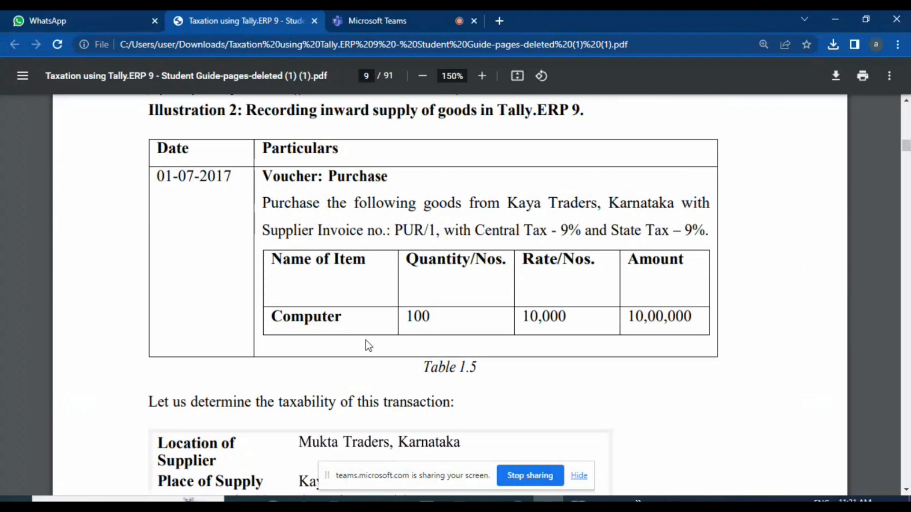
Enlarge the guide to 190% and bring the full Illustration 2 purchase table into view
ctrl+scroll(366, 341, up, 2)
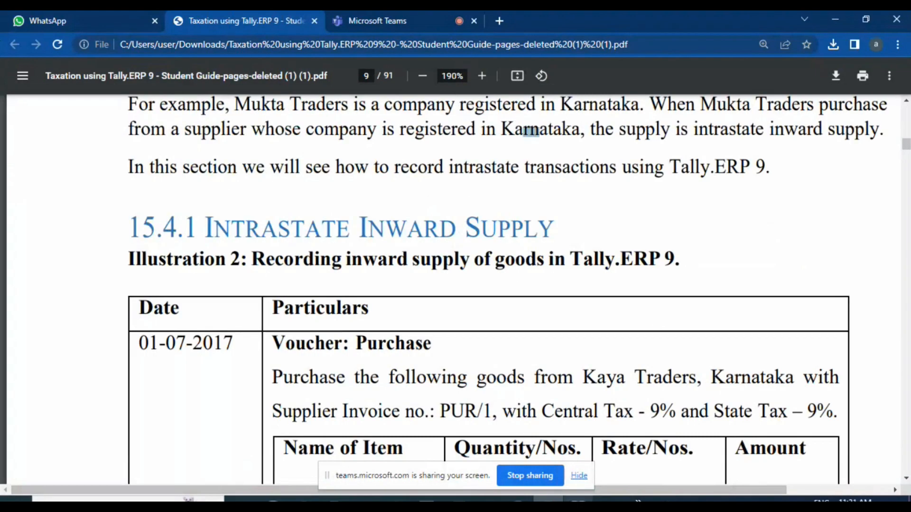
drag(631, 489, 669, 489)
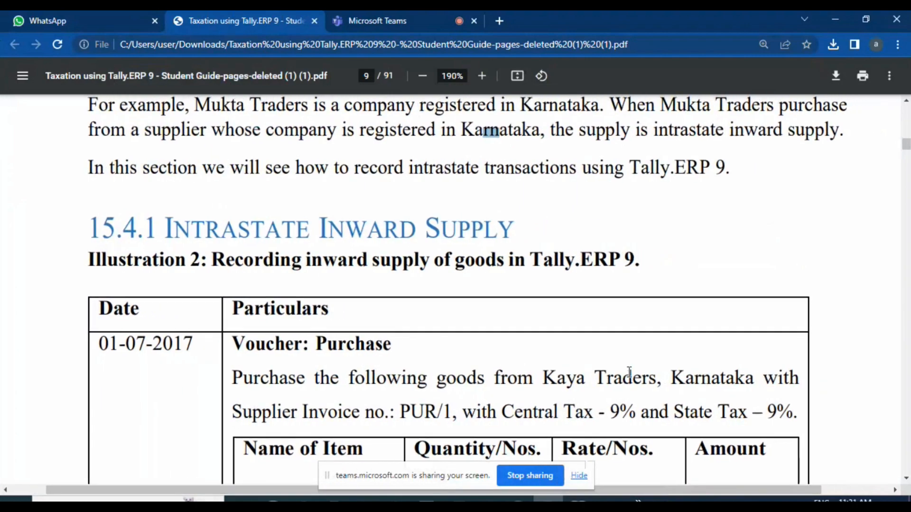
scroll(668, 488, up, 3)
scroll(668, 487, down, 7)
scroll(669, 488, up, 3)
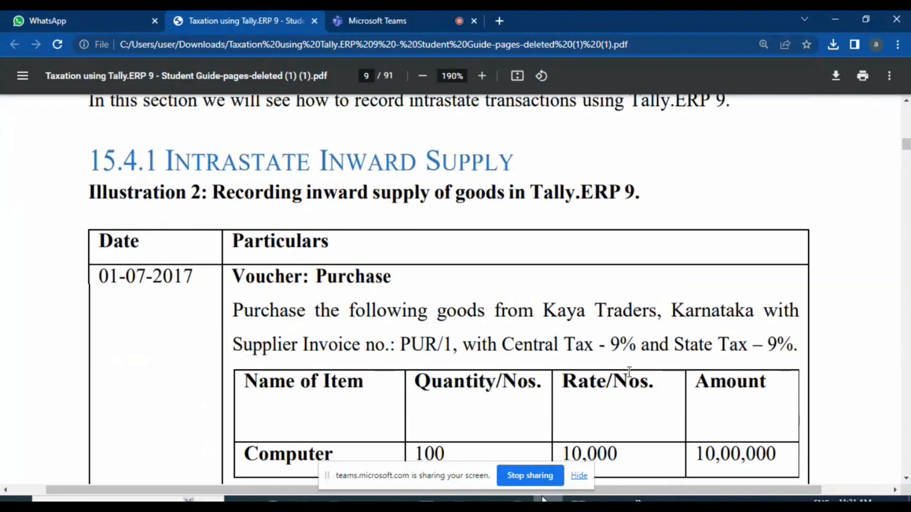
Switch to Tally.ERP 9 and start a new Purchase voucher for Mukta Traders (11 to 12)
click(578, 500)
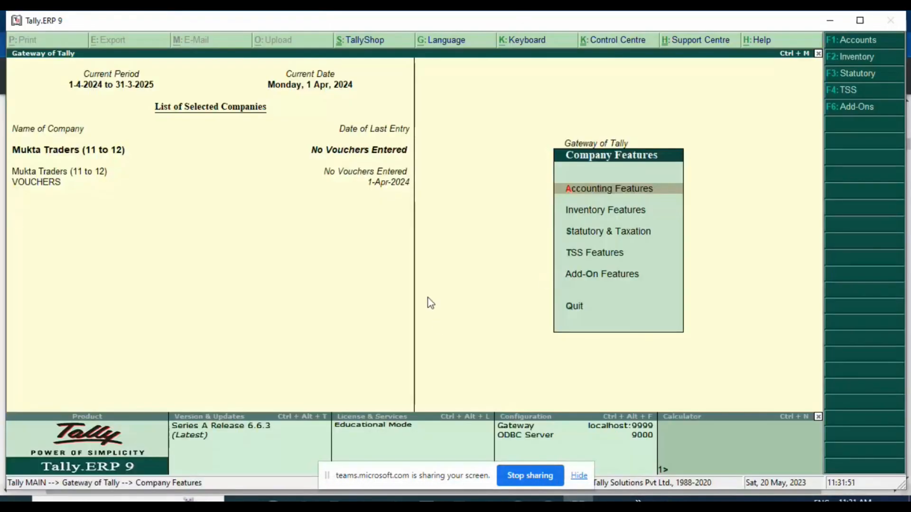
key(Escape)
key(Down)
key(Down)
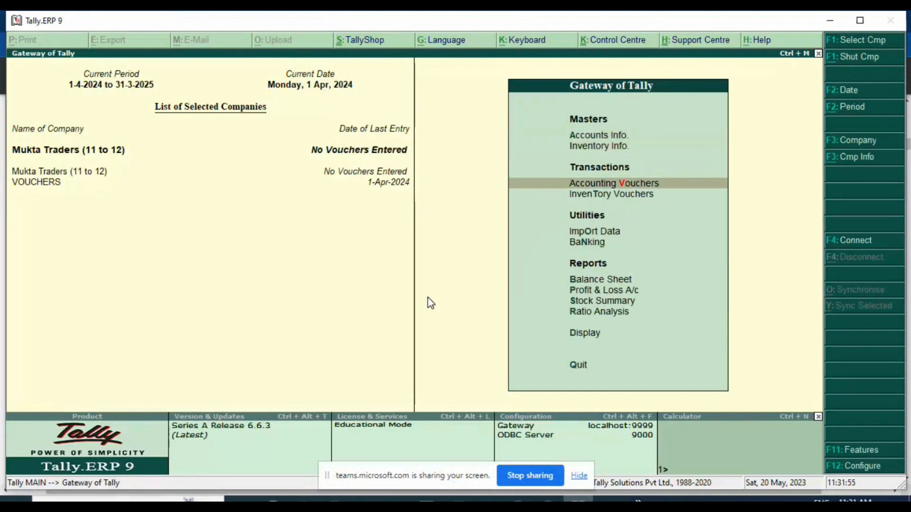
key(Return)
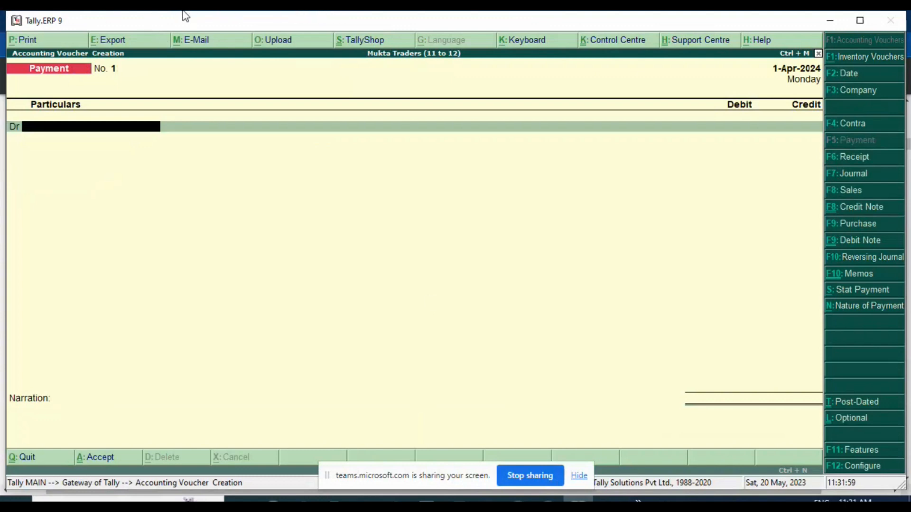
drag(205, 14, 262, 37)
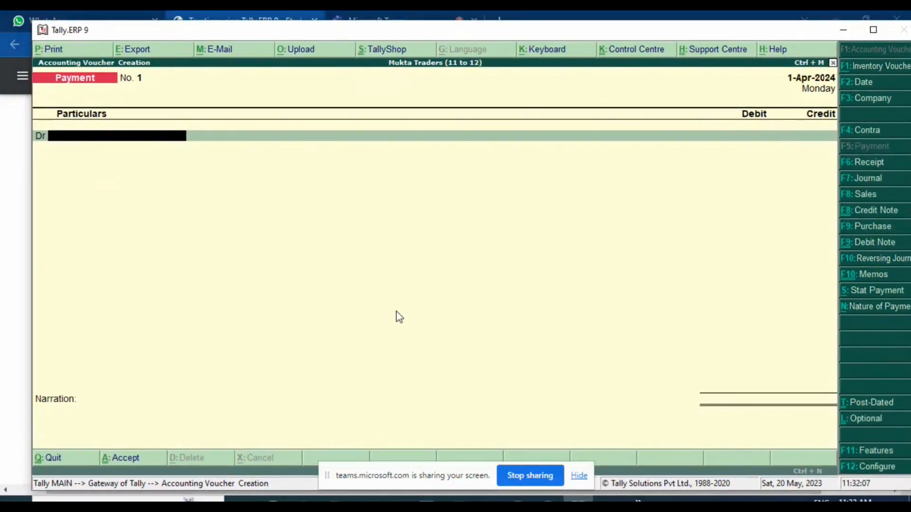
key(F9)
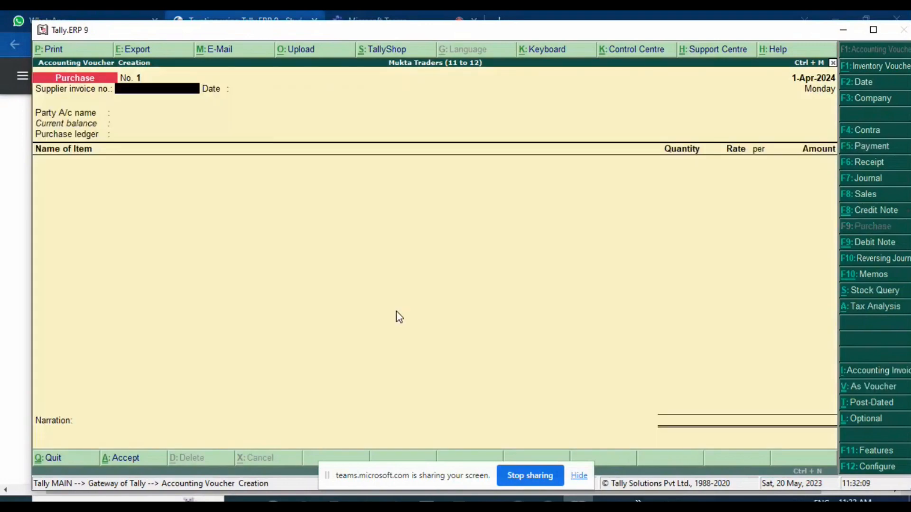
Enter the supplier invoice number pur/1 from the guide and accept 1-Apr-2024 as the invoice date
key(alt+Tab)
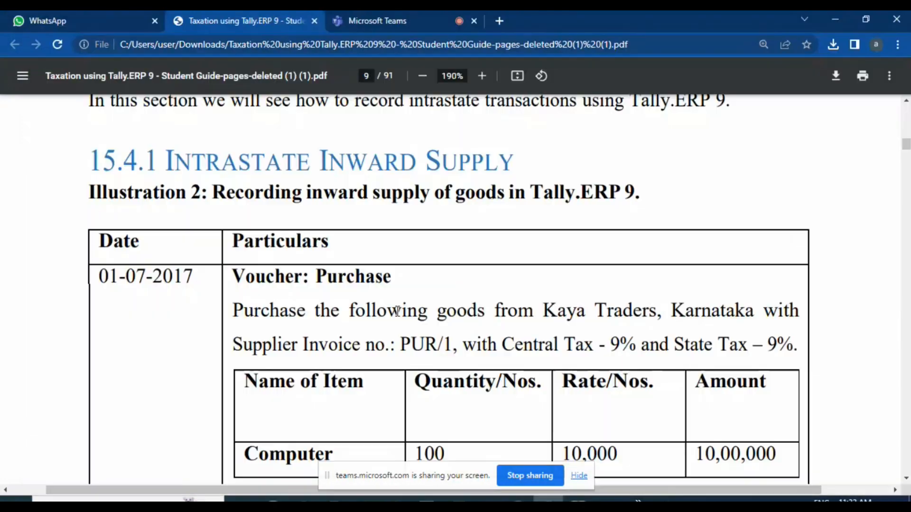
key(alt+Tab)
text(put)
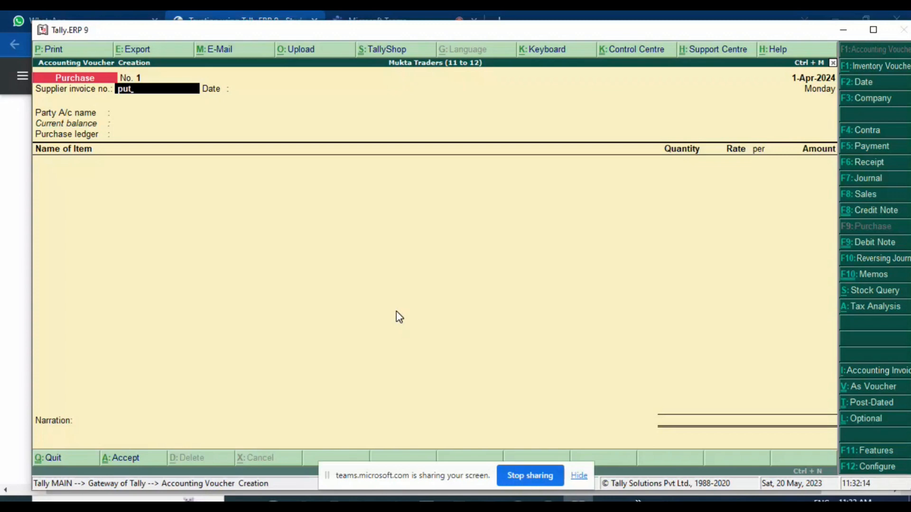
key(BackSpace)
text(r/1)
key(Return)
key(alt+Tab)
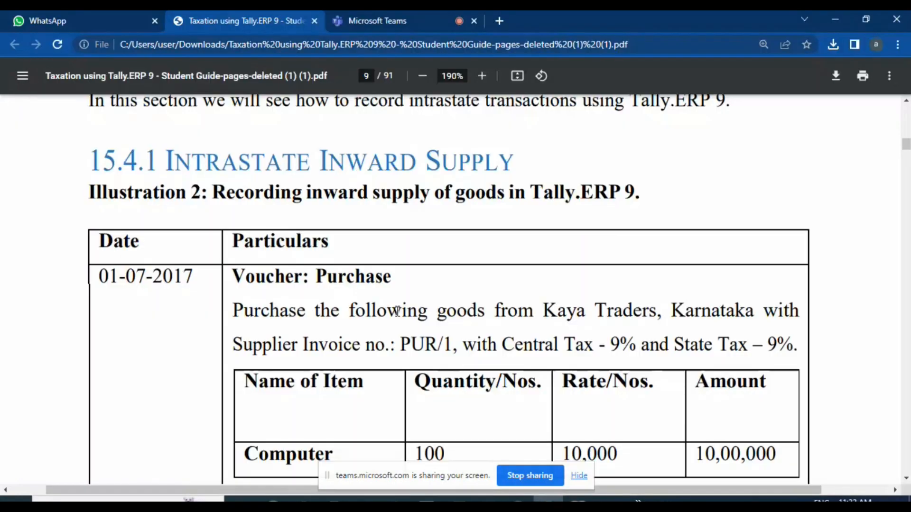
key(alt+Tab)
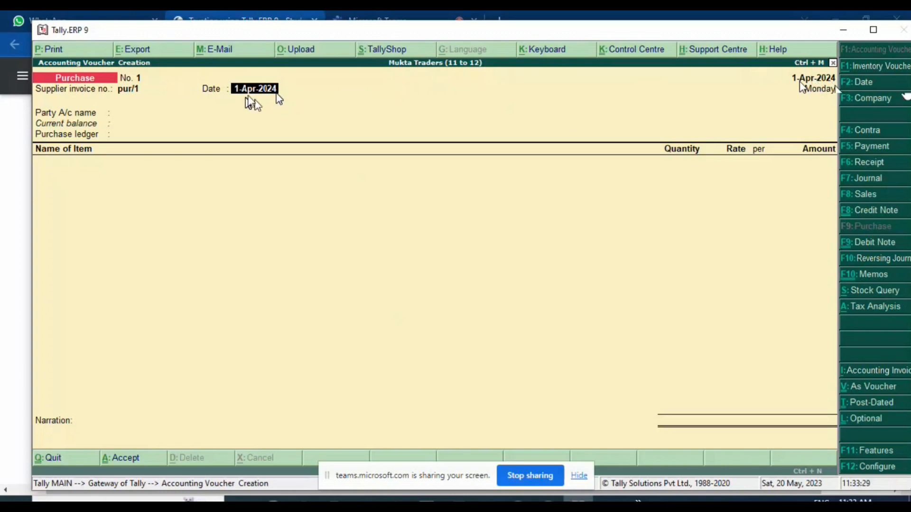
key(Return)
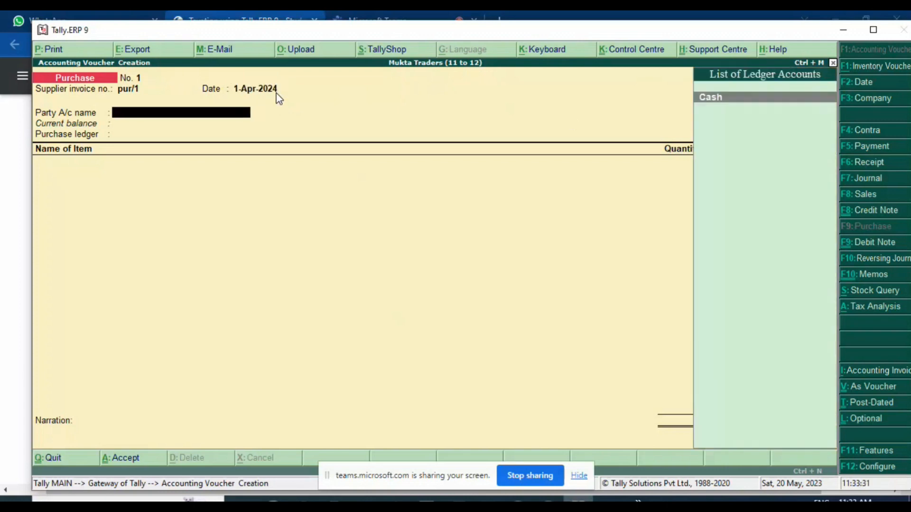
Create a party ledger named Kaya Traders under Sundry Creditors, keeping bill-by-bill balances on and credit day checks off
key(alt+c)
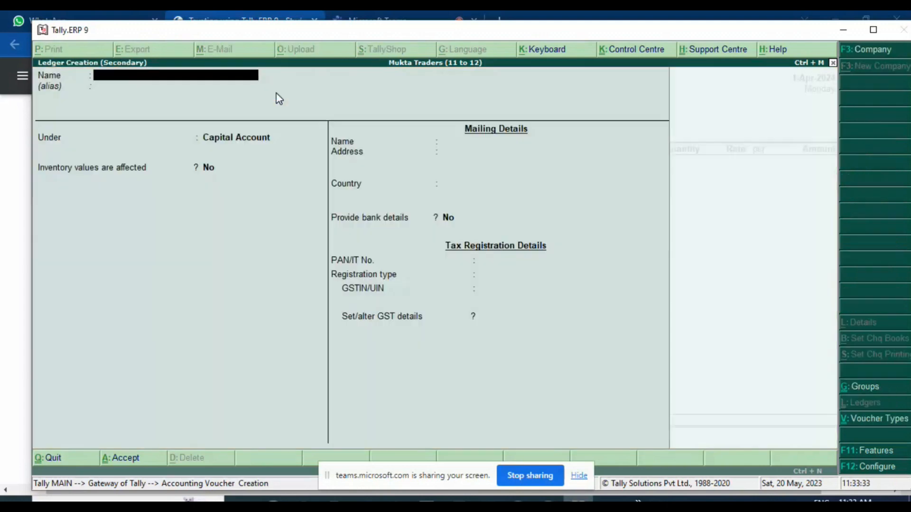
text(Kaya Traders)
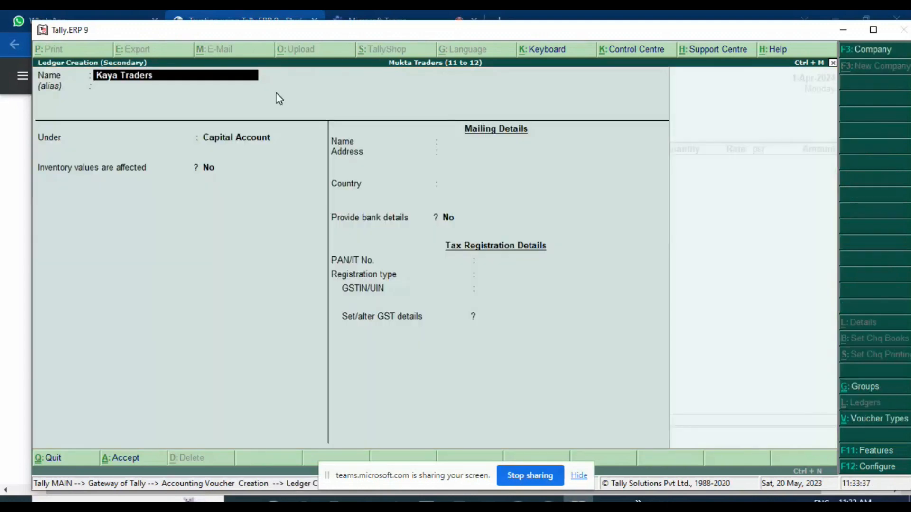
key(Return)
key(Return)
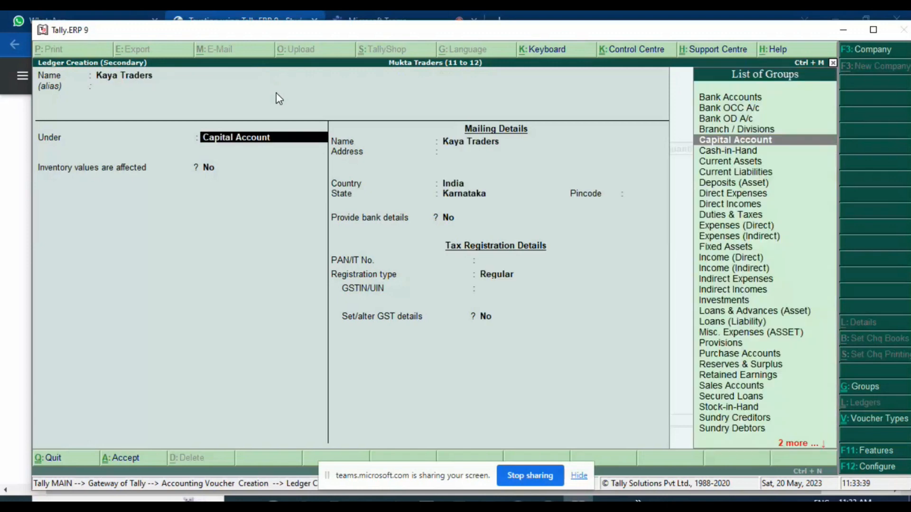
text(Cre)
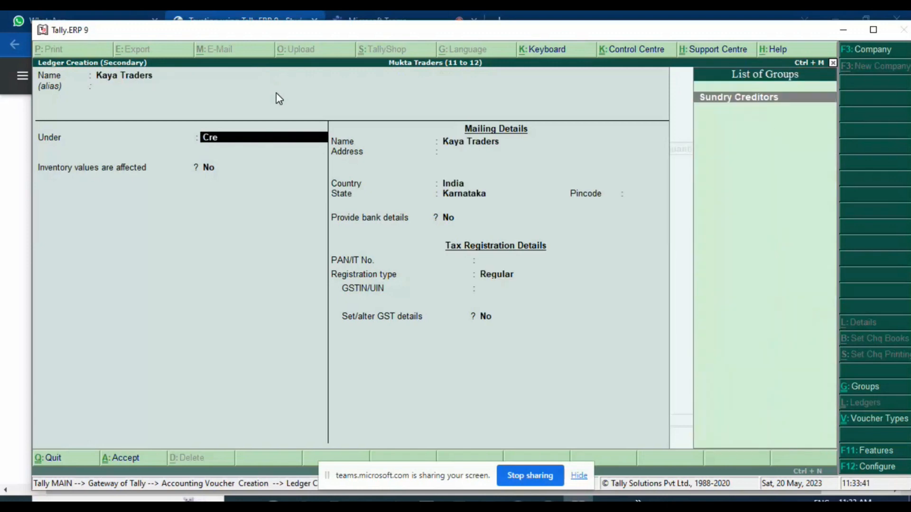
key(Return)
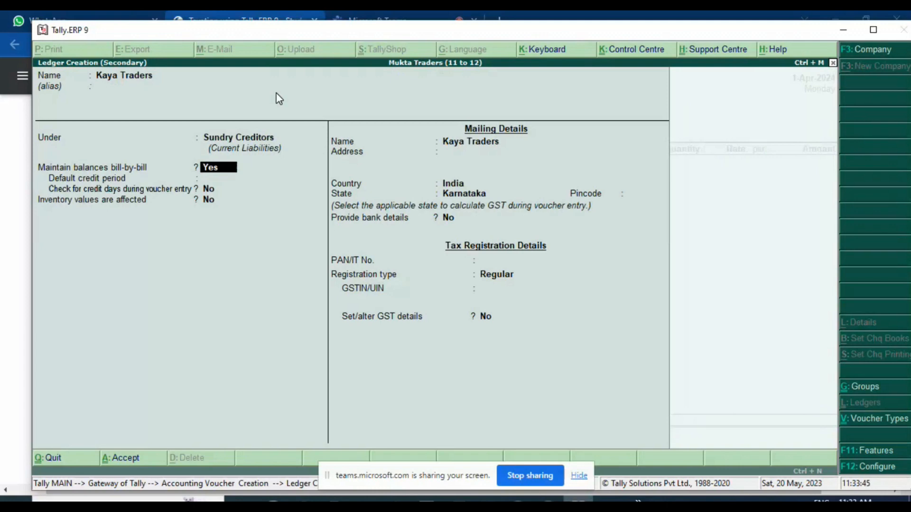
key(Return)
key(Return)
key(Return)
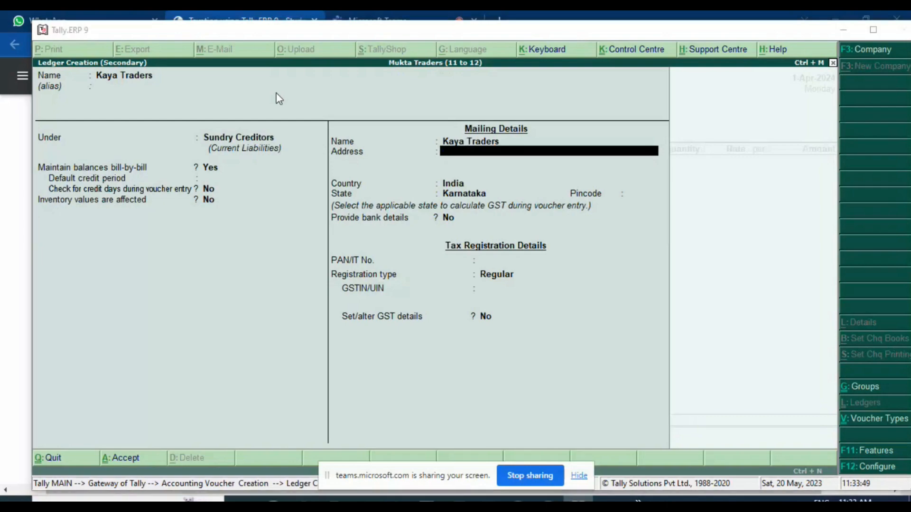
Enter the supplier's street address in the Kaya Traders mailing details, correcting the misspelled wording
key(alt+Tab)
key(alt+Tab)
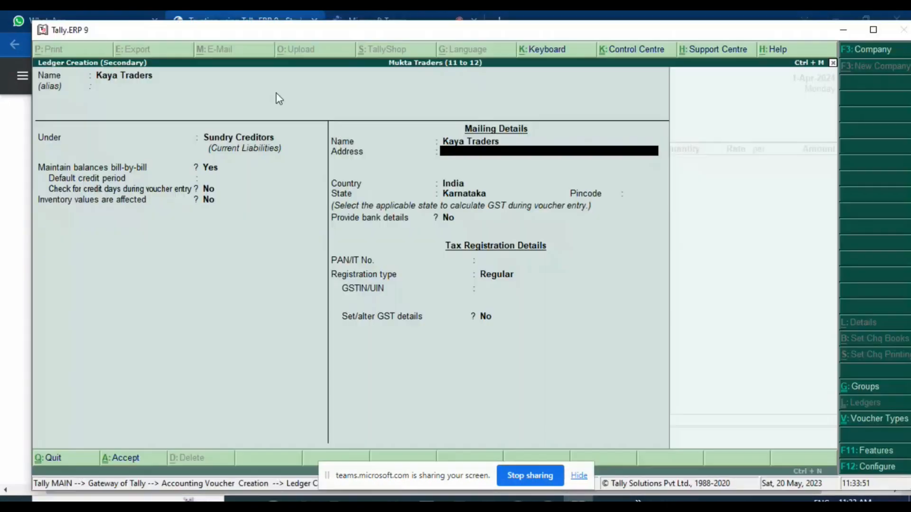
text(Stationr)
text(iad)
key(BackSpace)
key(BackSpace)
key(BackSpace)
key(BackSpace)
text(Rod)
key(Return)
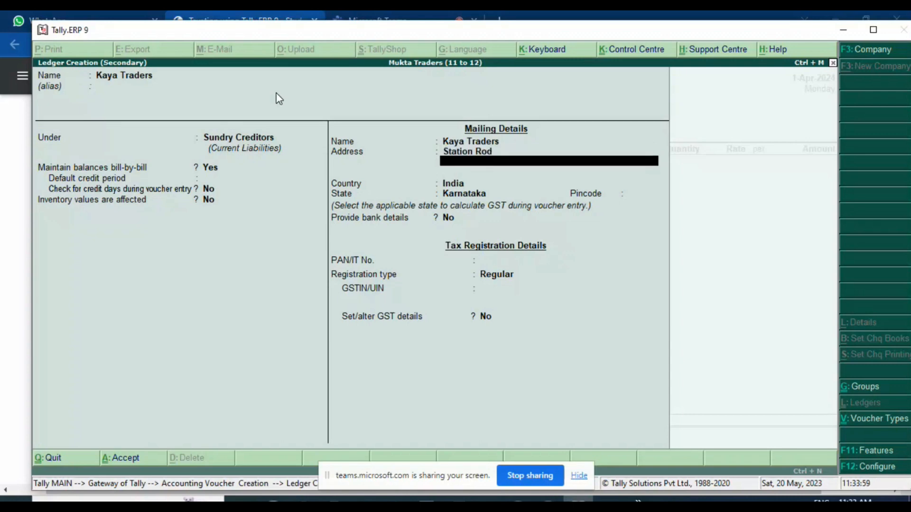
key(BackSpace)
text(S)
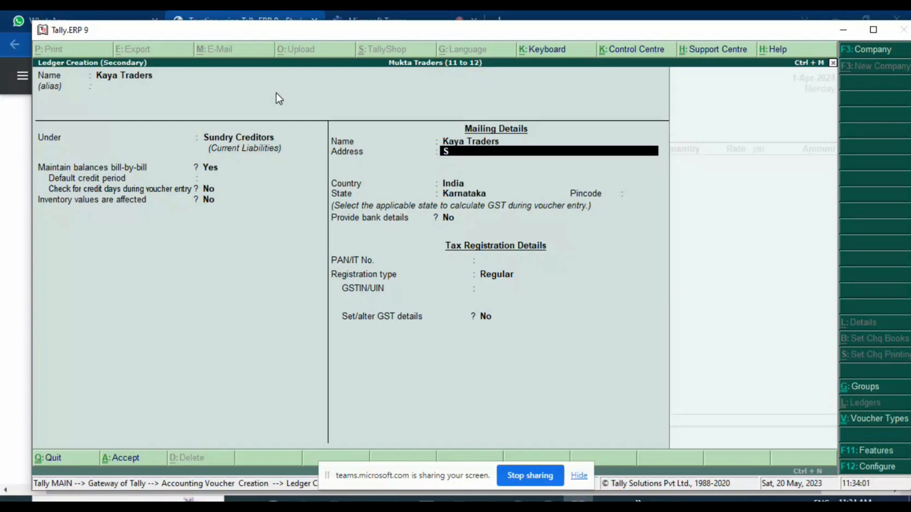
text(tation Road)
key(Return)
key(Return)
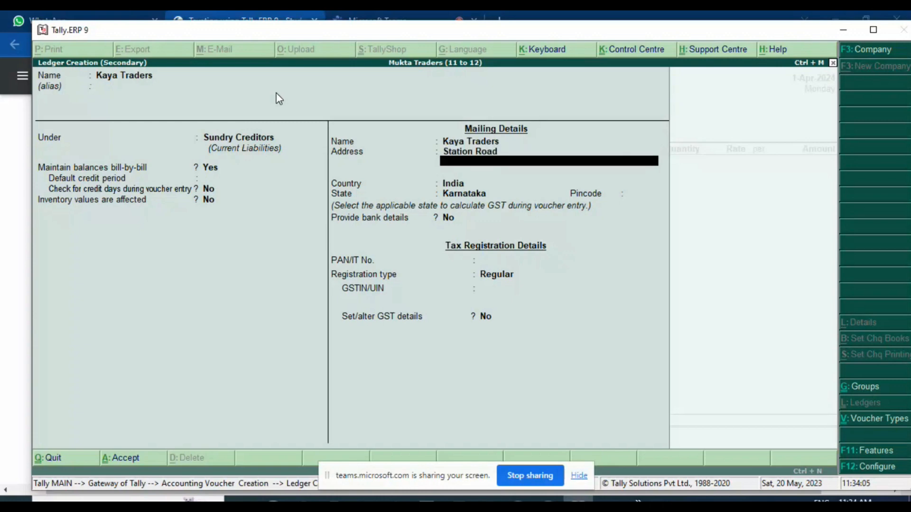
Accept India and Karnataka as country and state, enter the supplier's pincode, and leave bank details set to No
key(Return)
key(Return)
text(2)
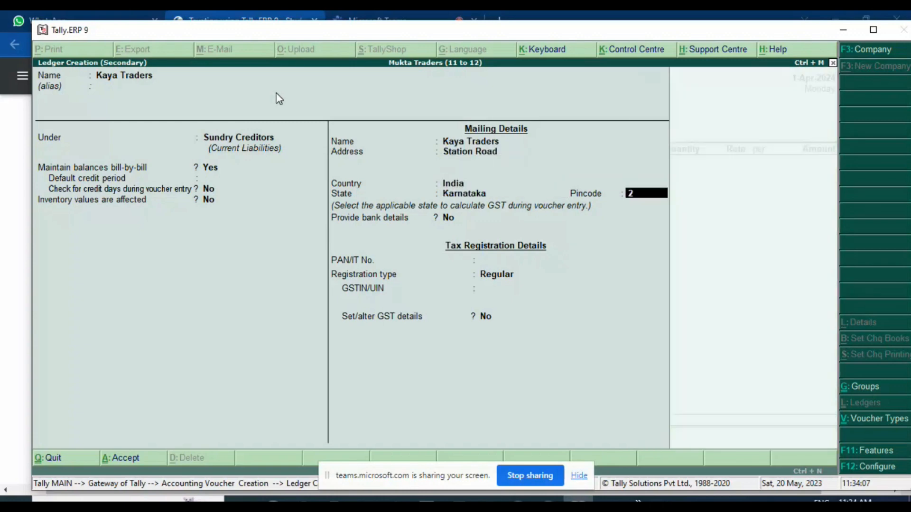
text(2781)
key(Return)
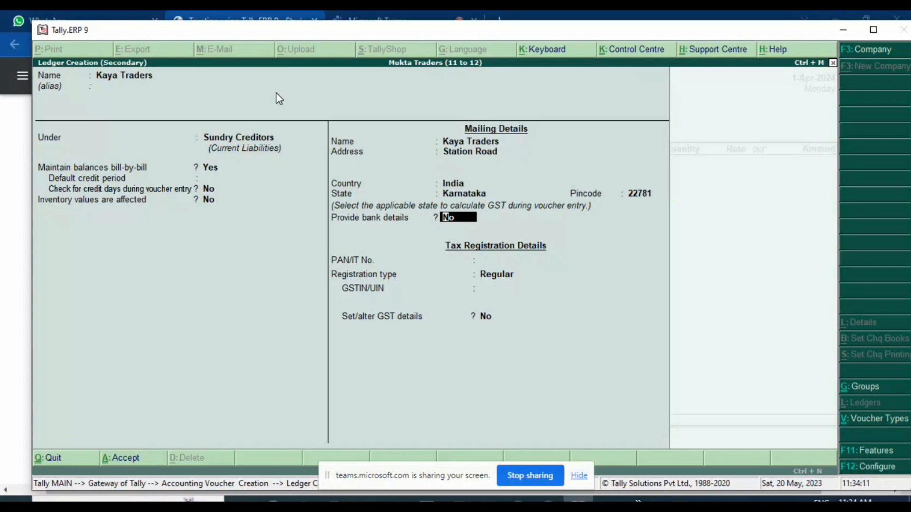
key(Return)
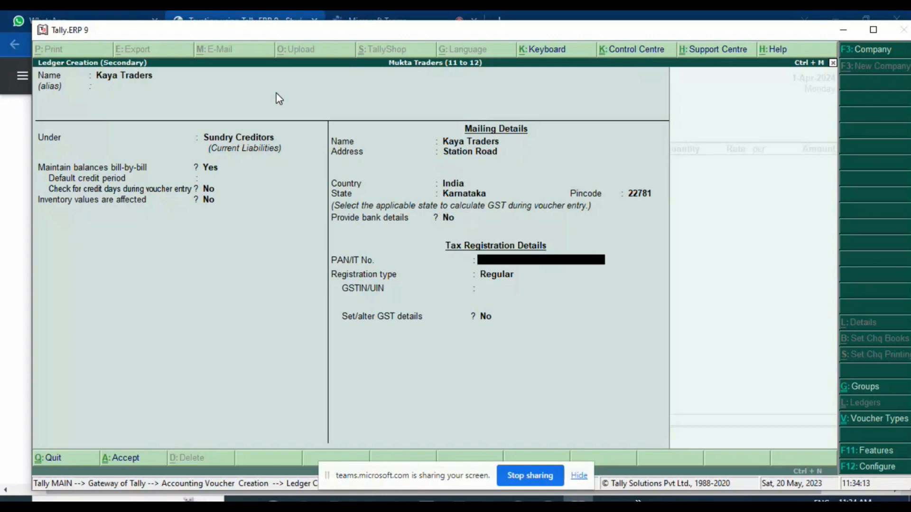
Enter the supplier's PAN/IT number and keep the registration type as Regular
text(ASDFG1234J)
key(Return)
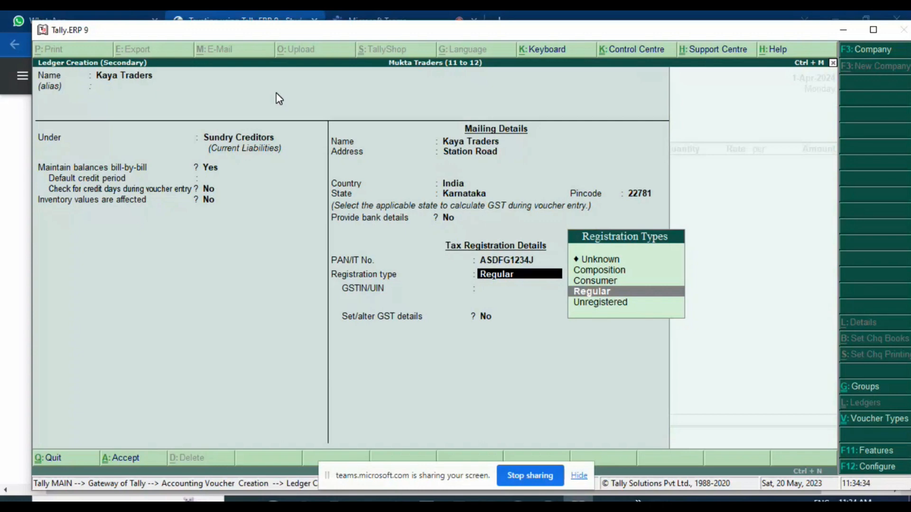
key(Return)
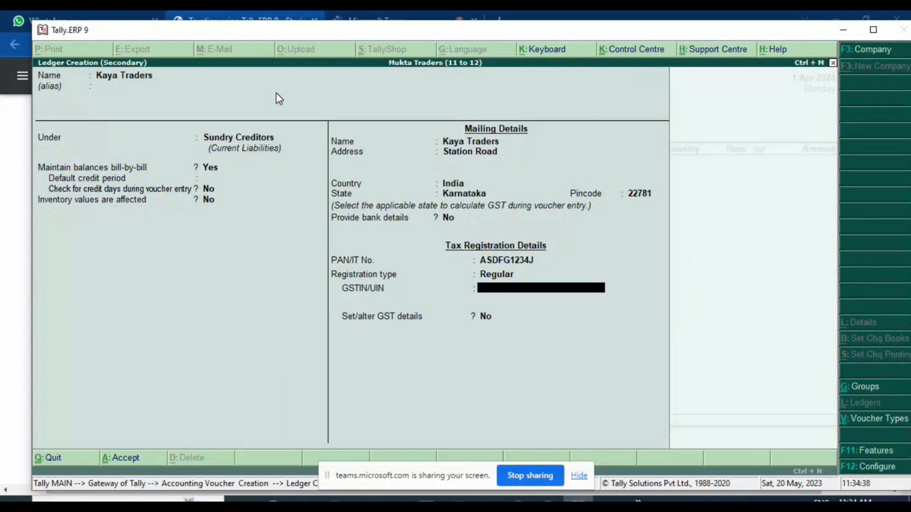
Enter the supplier's GSTIN/UIN in the Kaya Traders ledger, copying the second number listed in the Word document
click(459, 499)
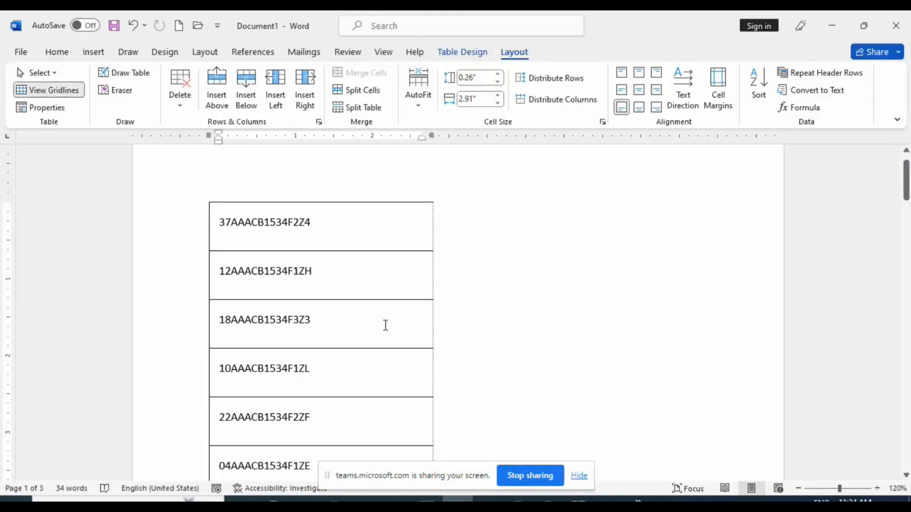
key(alt+Tab)
text(12AAA)
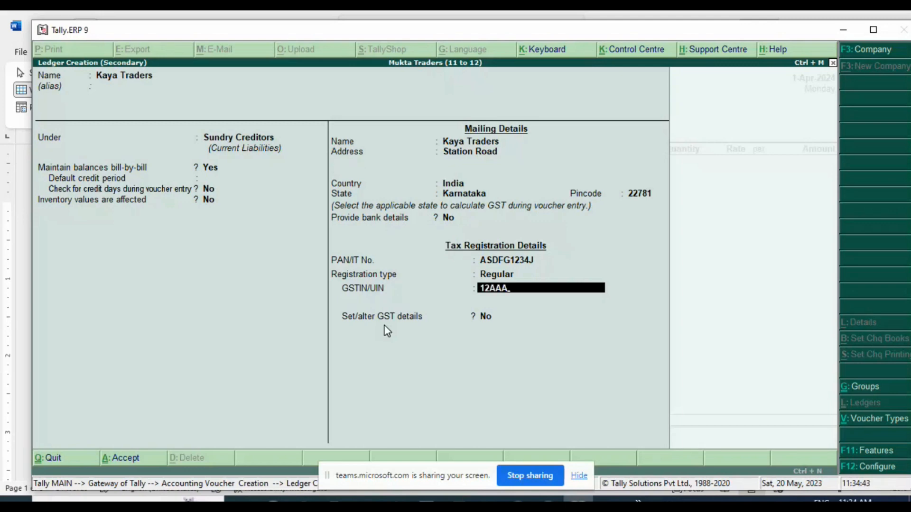
key(alt+Tab)
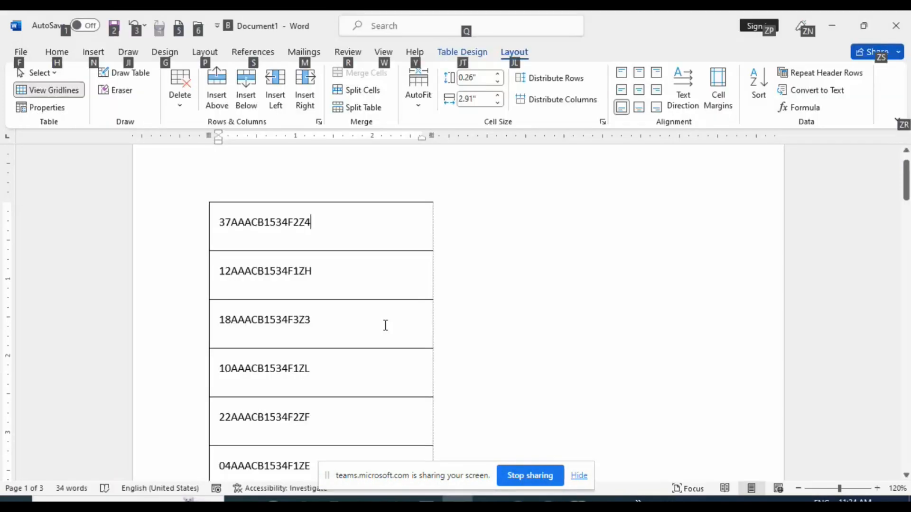
key(alt+Tab)
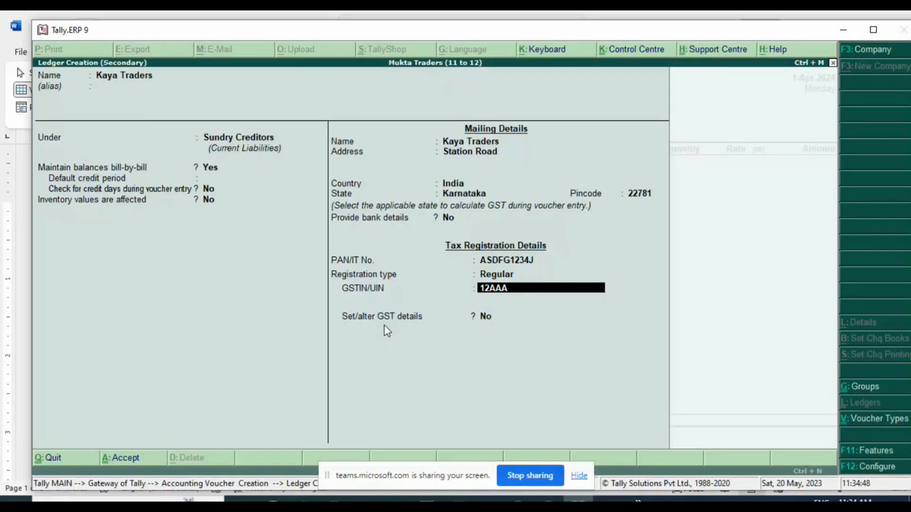
text(CBQ)
key(BackSpace)
text(1534)
key(alt+Tab)
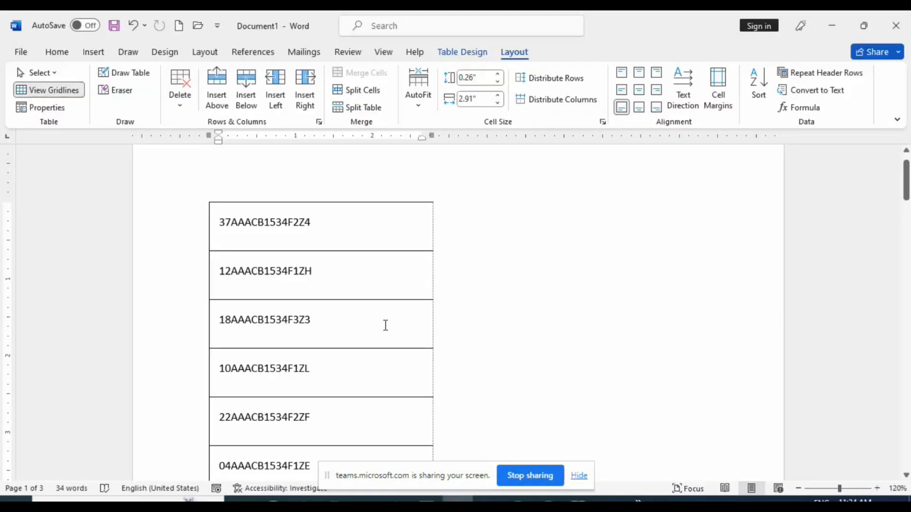
key(alt+Tab)
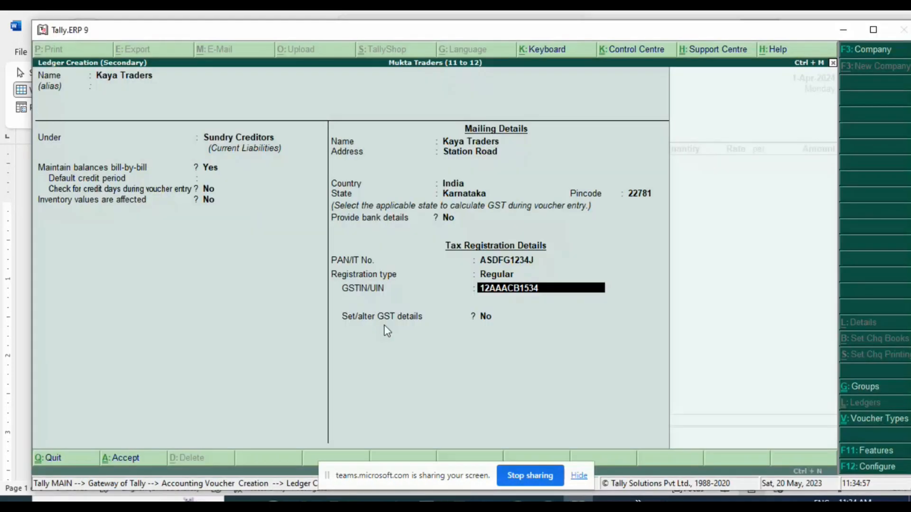
text(F1ZH)
key(Return)
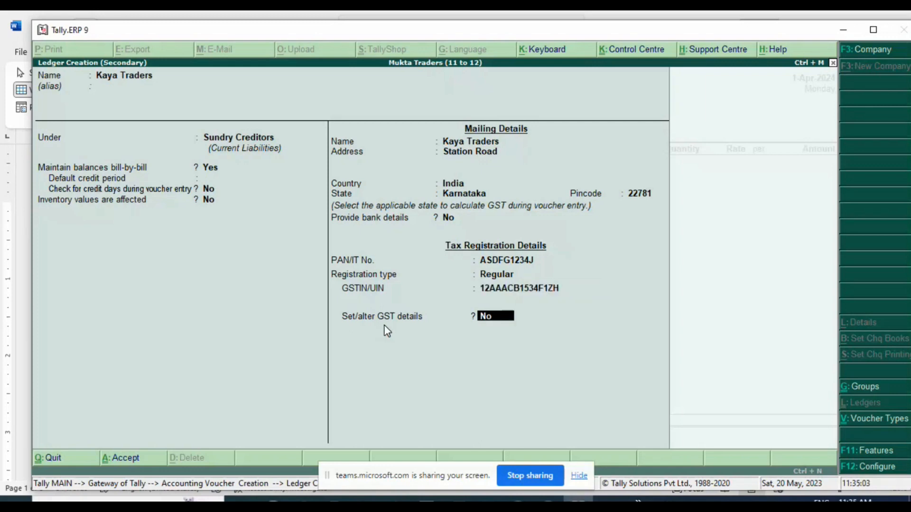
Enable GST details for Kaya Traders, keep Regular, all three party flags at No and party type Not Applicable, and save the ledger
text(yes)
key(Return)
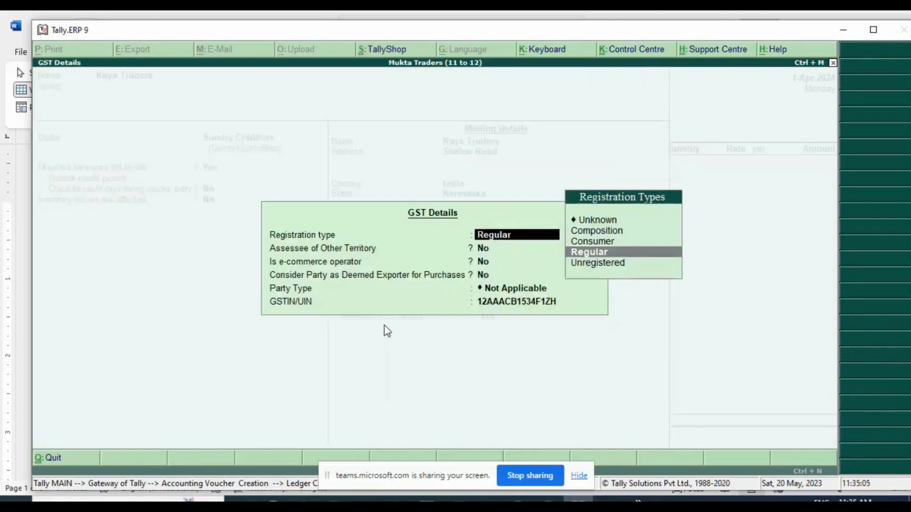
key(Return)
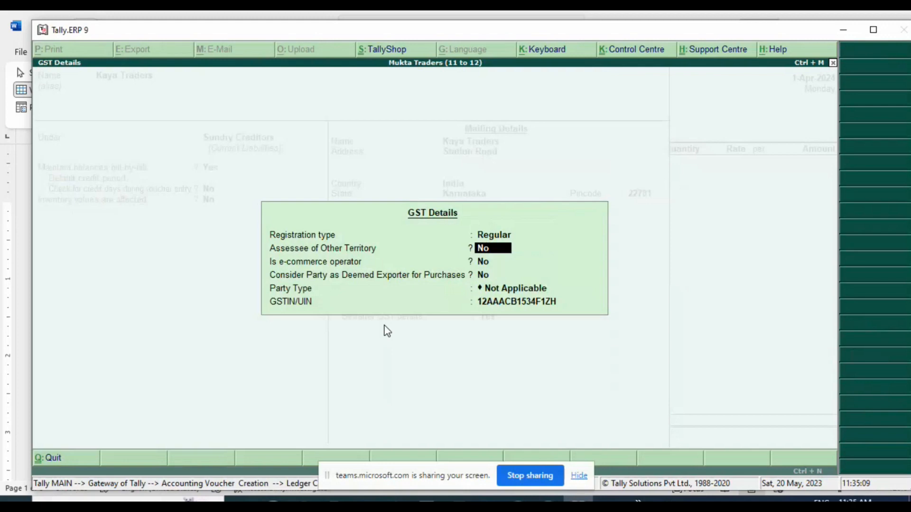
key(Return)
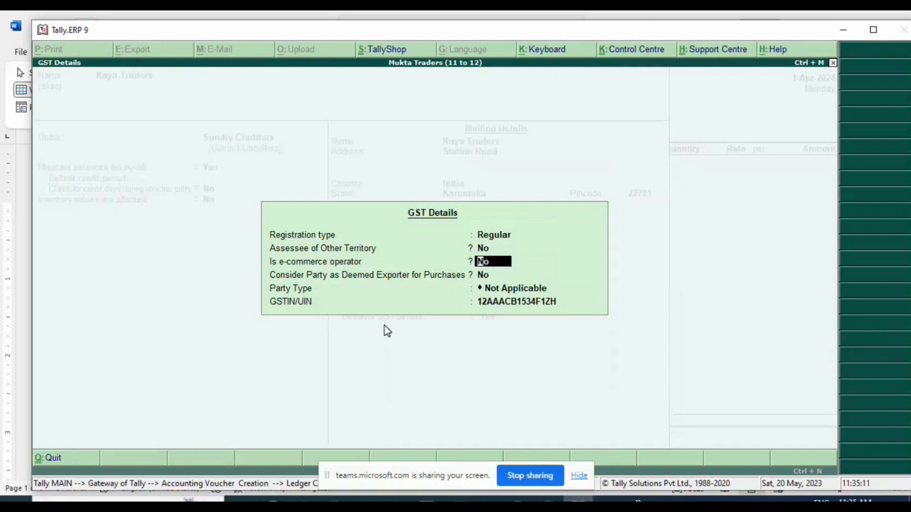
key(Return)
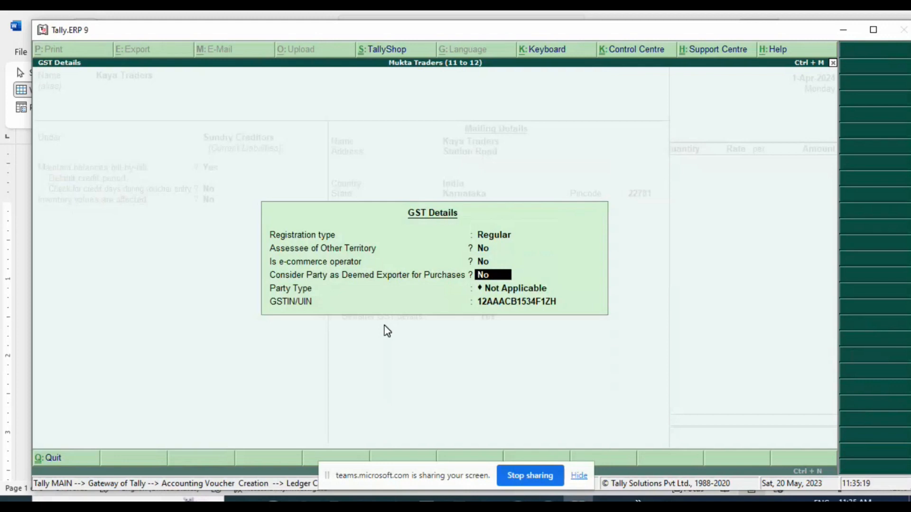
key(Return)
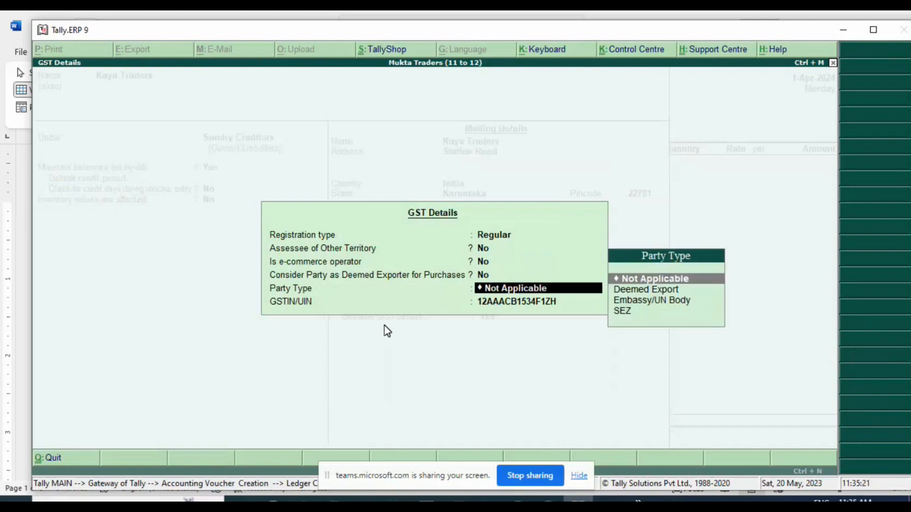
key(Return)
key(Return)
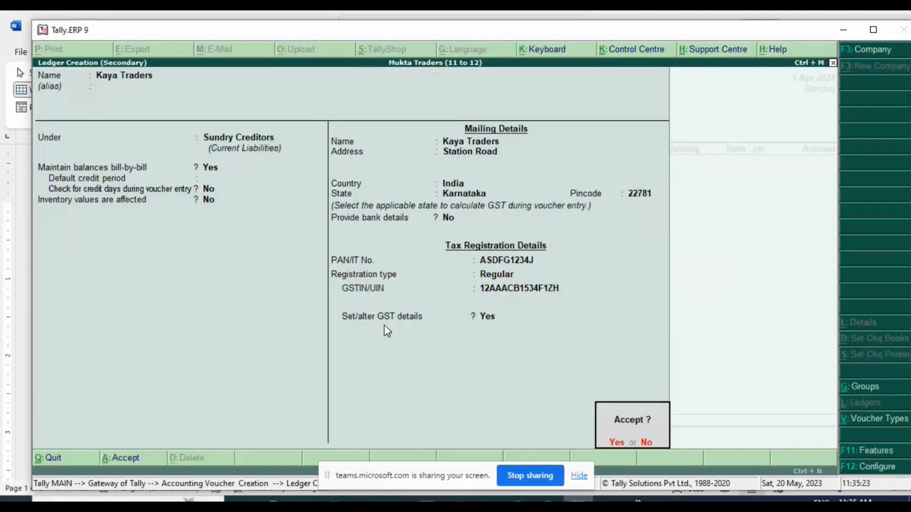
key(Return)
Accept the purchase voucher's party details for Kaya Traders, leaving other references blank and keeping the supplier's address, India and Karnataka
key(Return)
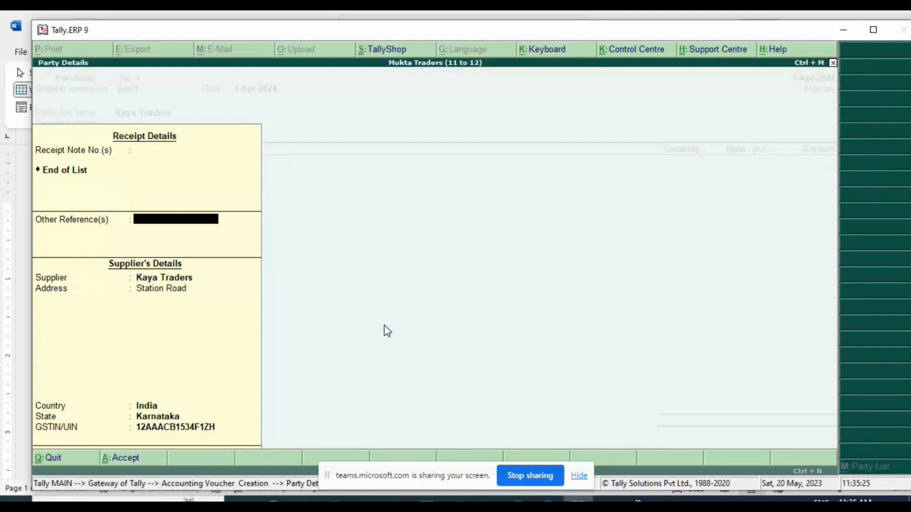
key(Return)
key(Return)
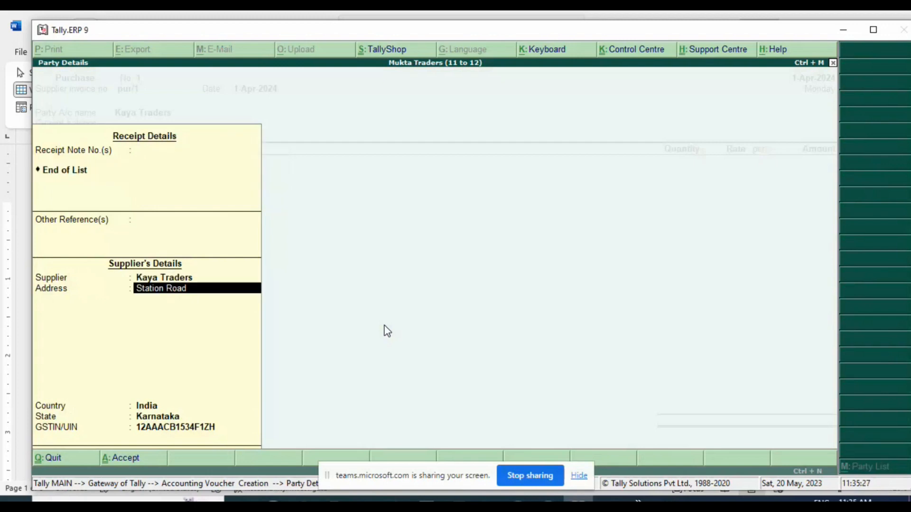
key(Return)
key(Return)
key(Return)
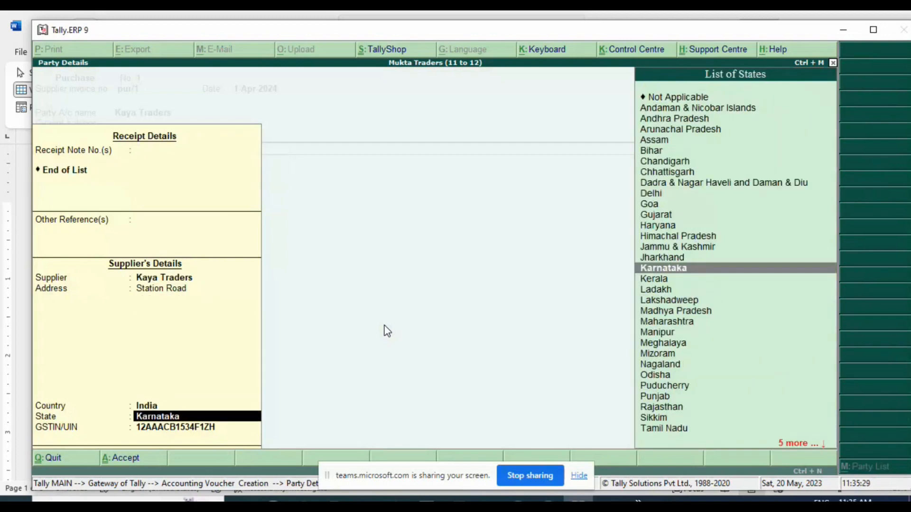
key(BackSpace)
key(BackSpace)
key(BackSpace)
key(BackSpace)
key(Return)
key(Return)
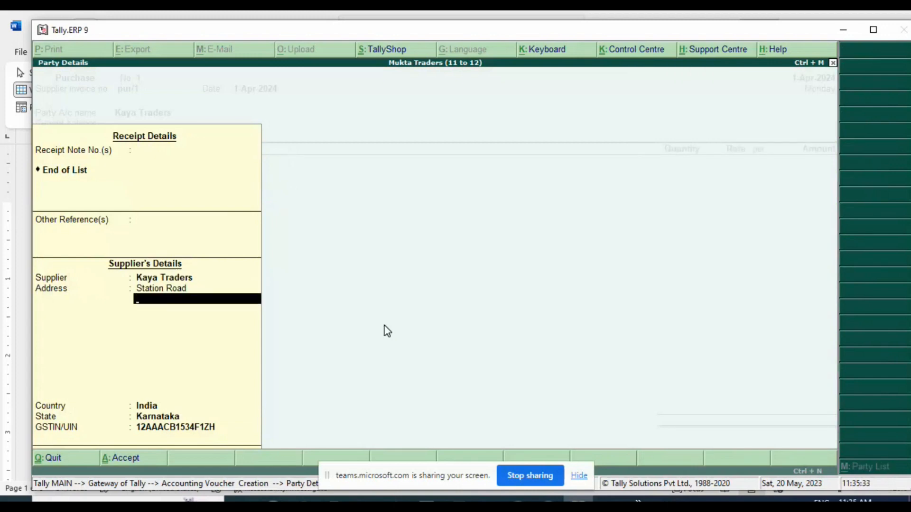
key(Return)
key(Return)
key(Return)
key(Return)
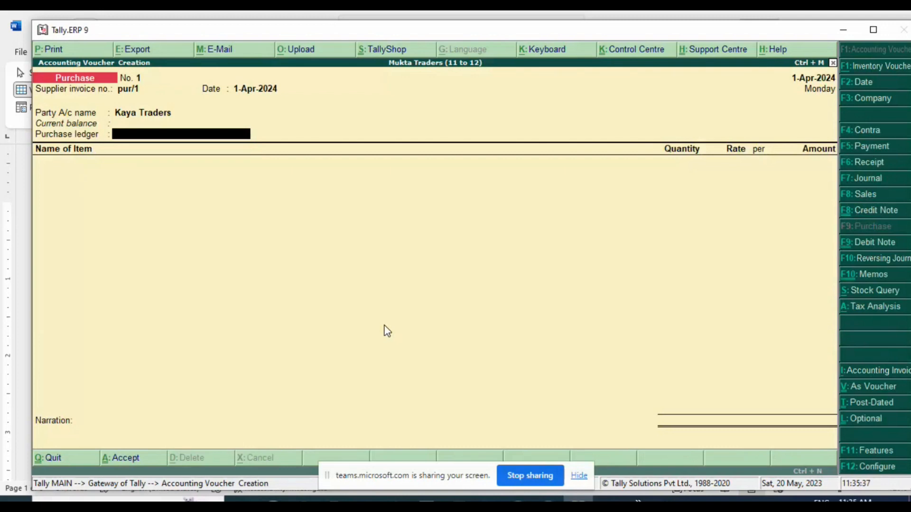
Start a new ledger named Purchase from the voucher's purchase ledger field and place it under Purchase Accounts
key(alt+c)
text(Purchase)
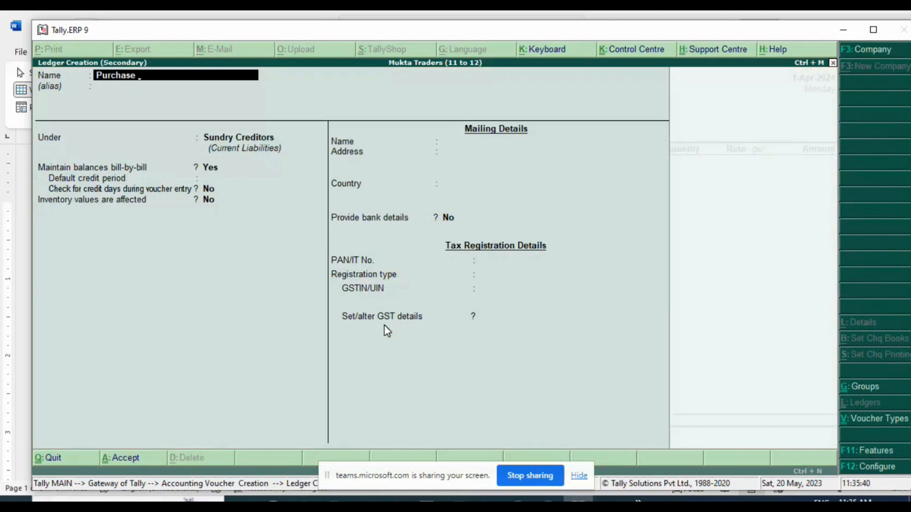
key(Return)
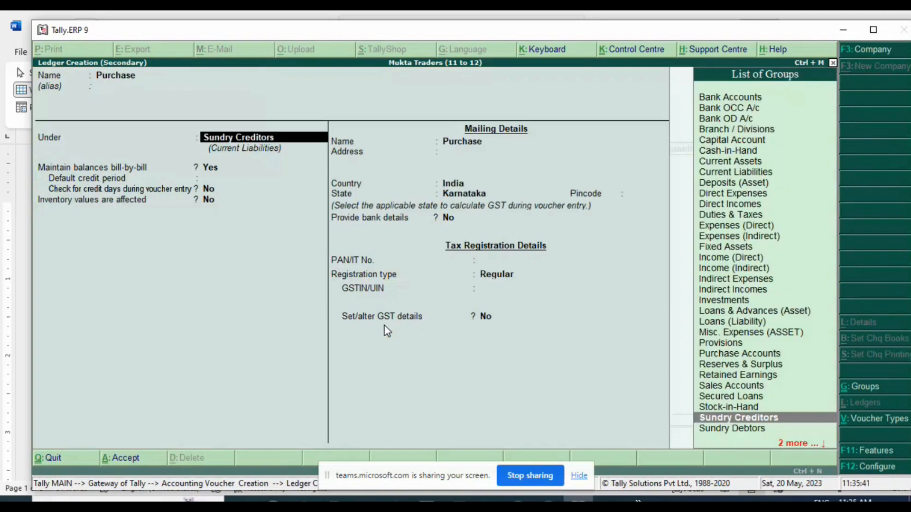
text(Pur)
key(Return)
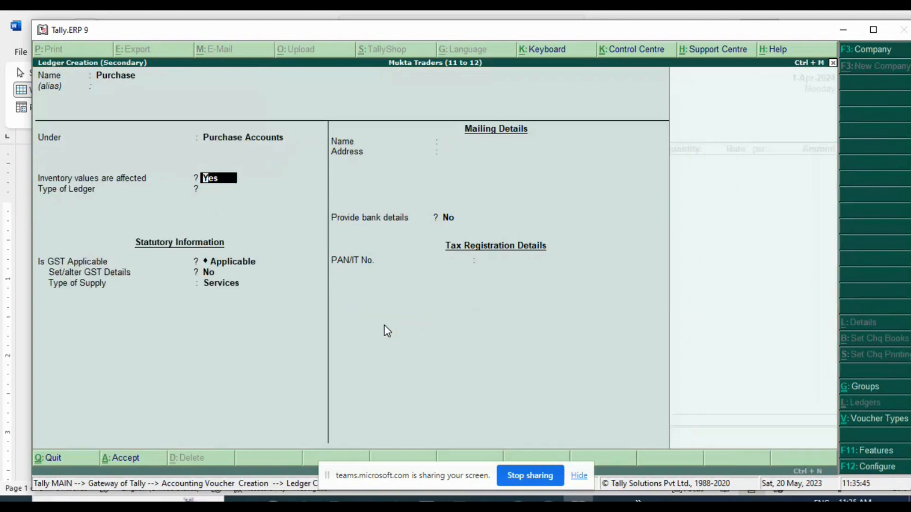
Keep inventory affected and GST applicable for the Purchase ledger, set the type of supply to Goods, and save it
key(Return)
key(Return)
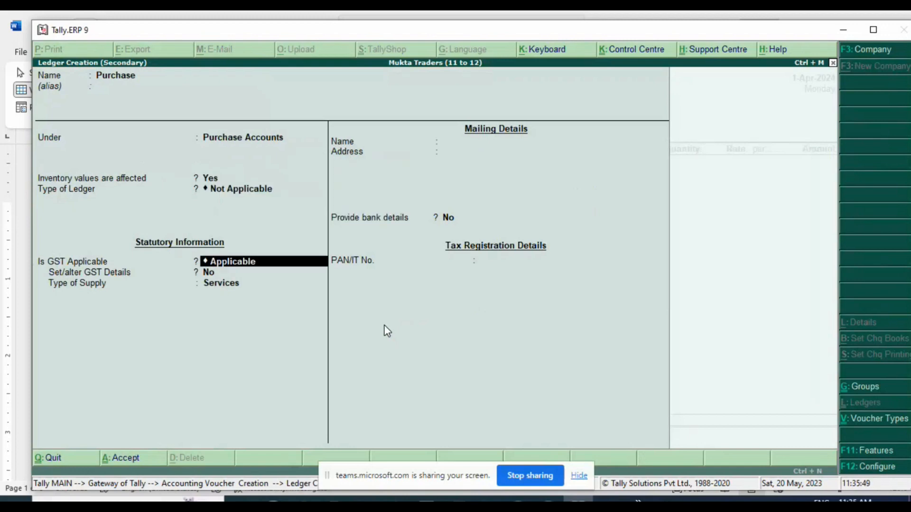
key(Return)
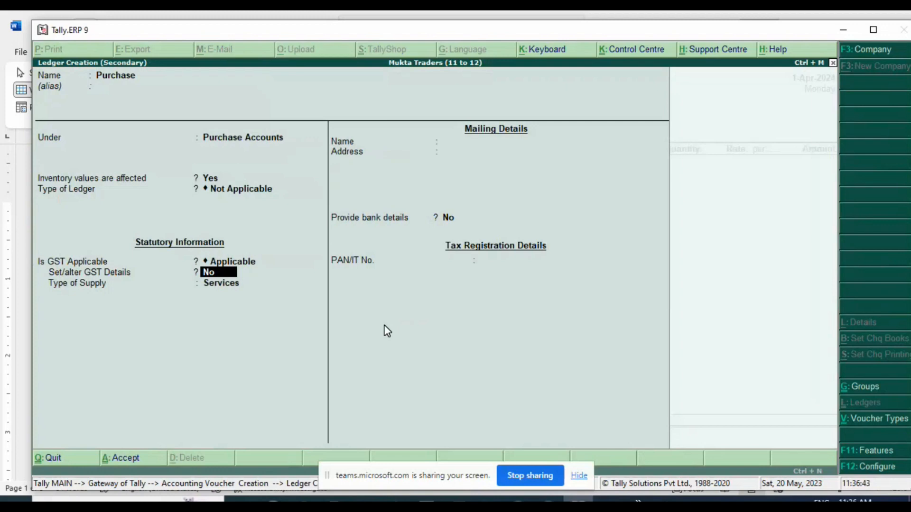
key(Return)
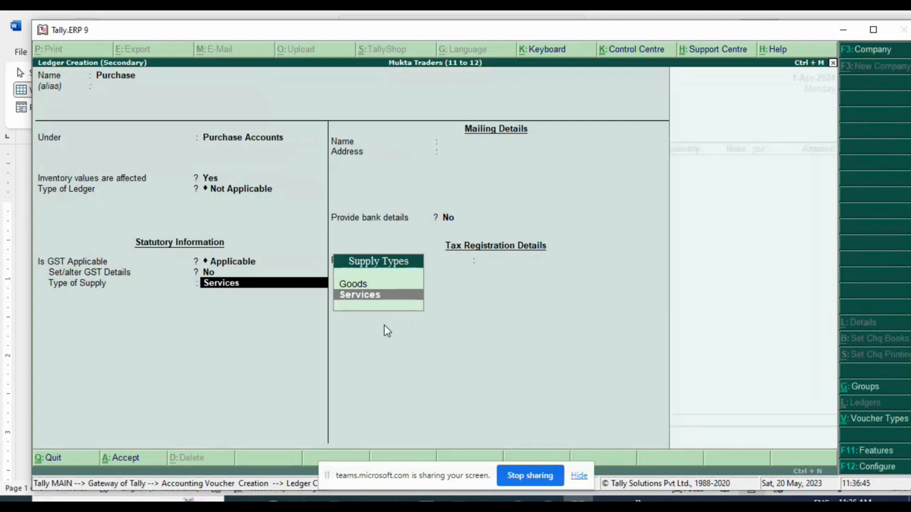
key(Up)
key(Return)
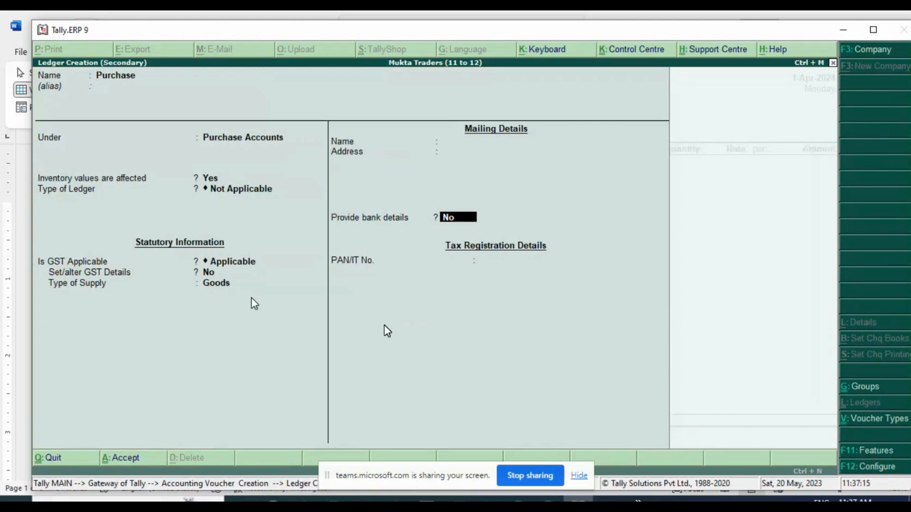
key(Return)
key(Return)
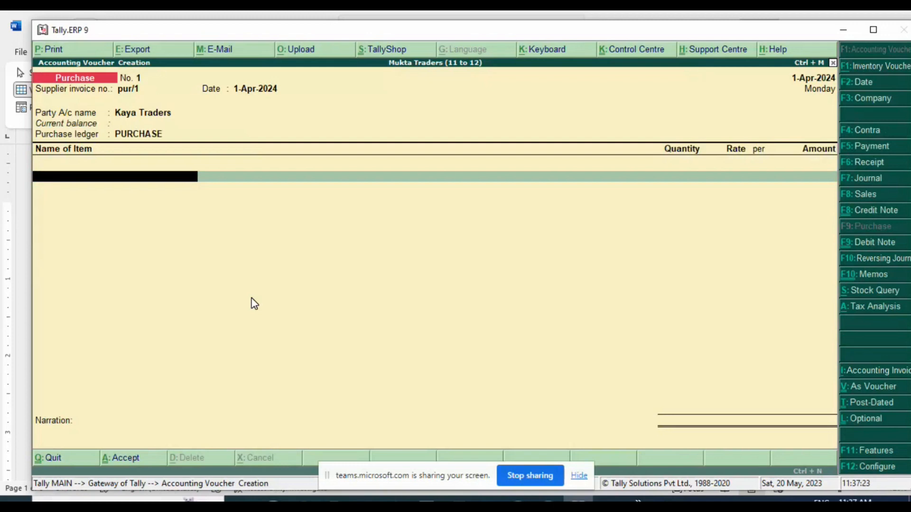
Check the purchased item in the guide PDF, return to Tally.ERP 9, and start a new stock item named Computer
key(alt+Tab)
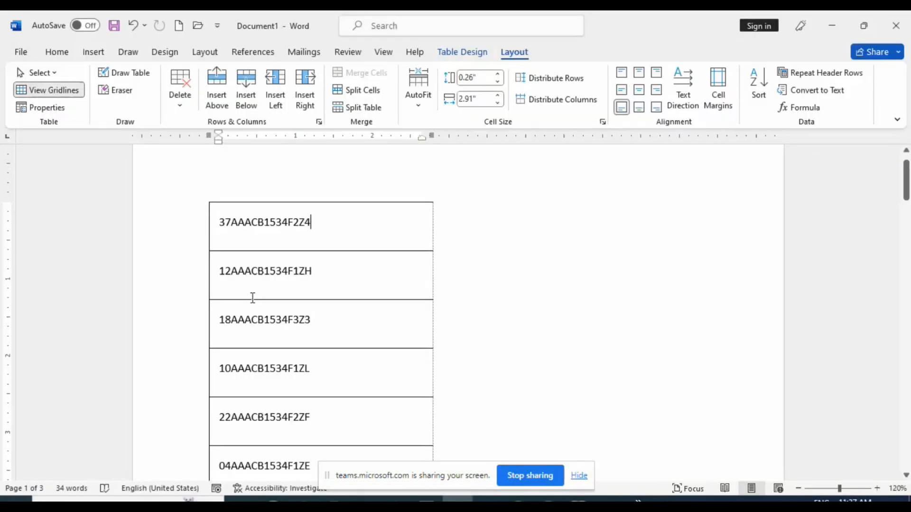
key(alt+Tab)
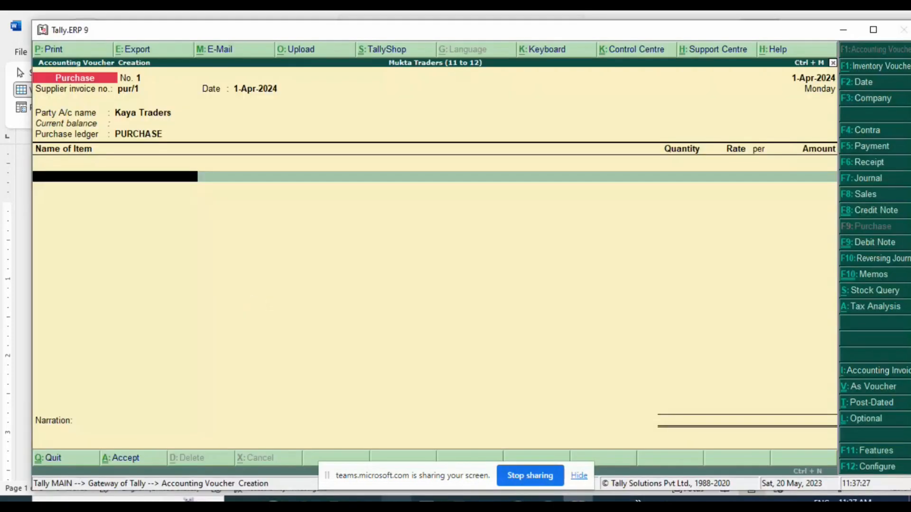
key(alt+Tab)
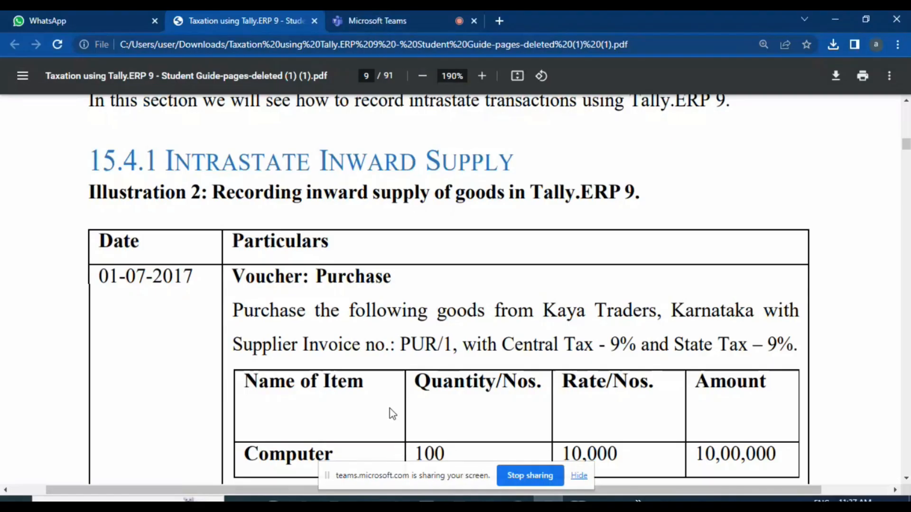
key(alt+Tab)
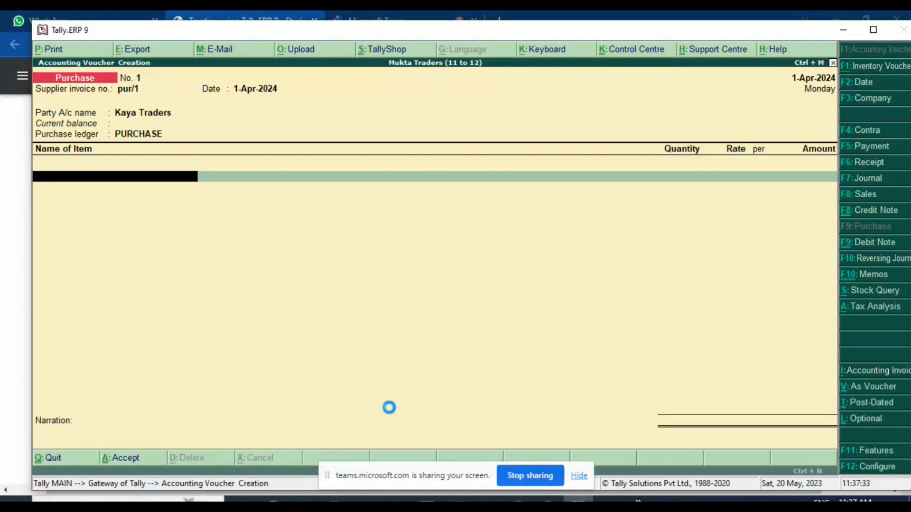
key(alt+c)
text(Computer)
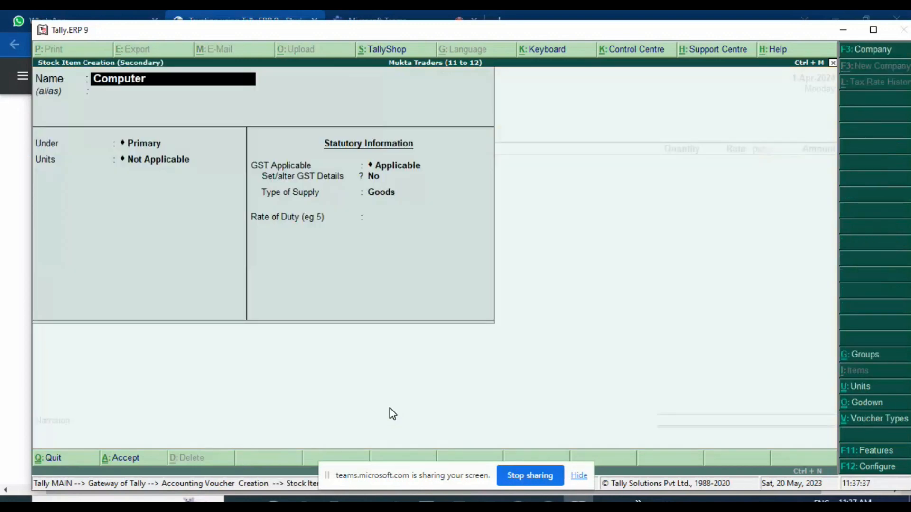
key(Return)
key(Return)
Start a new stock group named Electronic Products under Primary and set its item quantities to be added
key(alt+c)
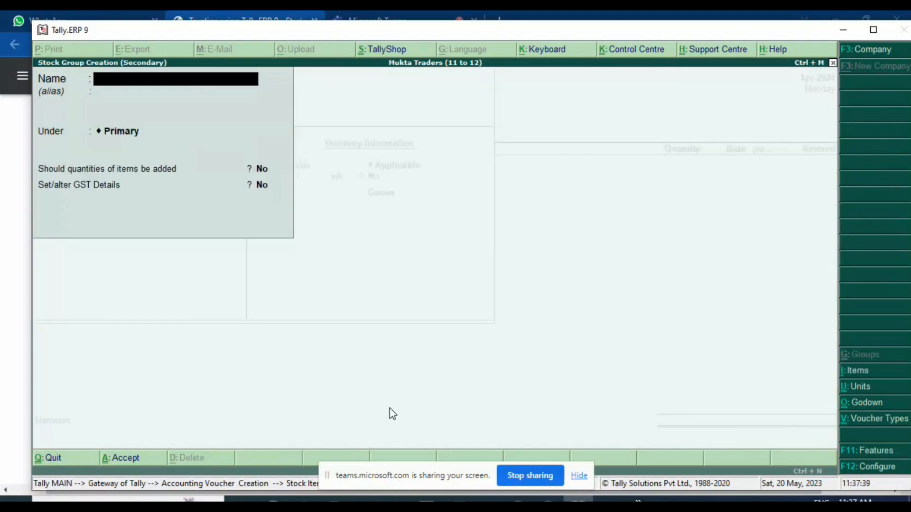
text(Electronic Pri)
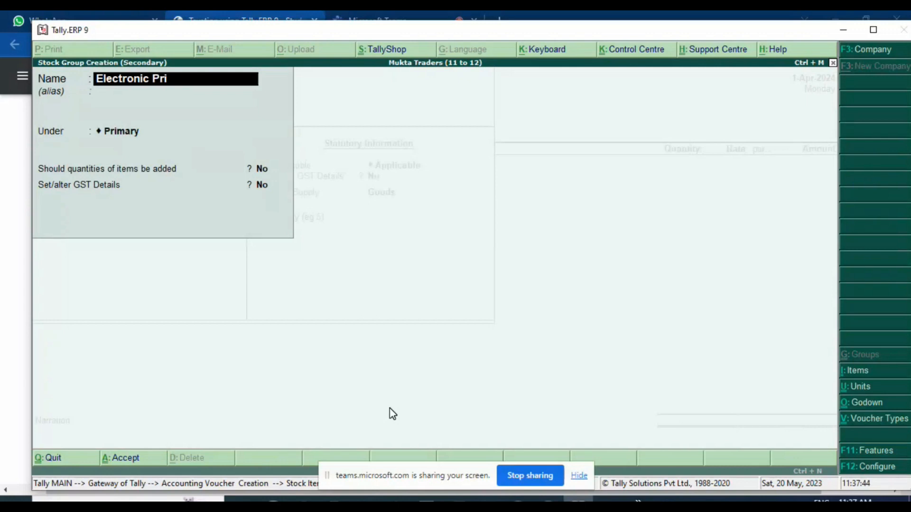
key(BackSpace)
text(oducts)
key(Return)
key(Return)
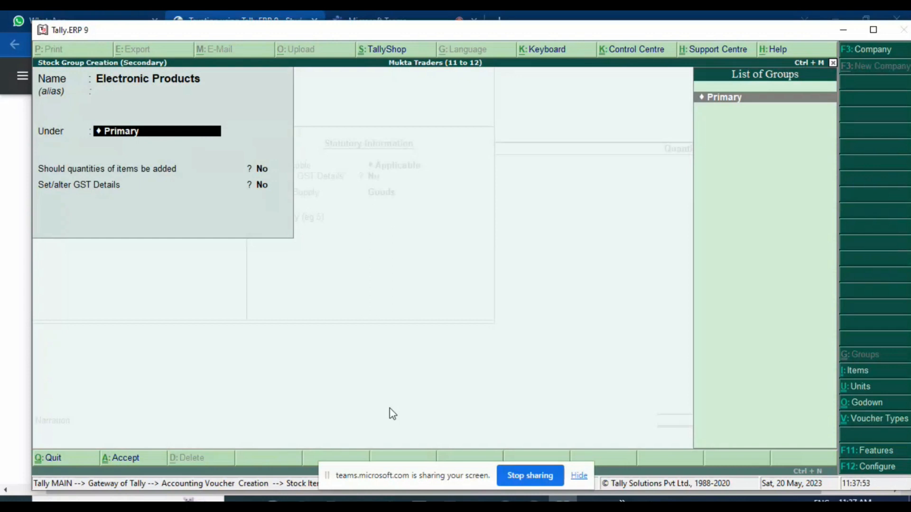
key(Return)
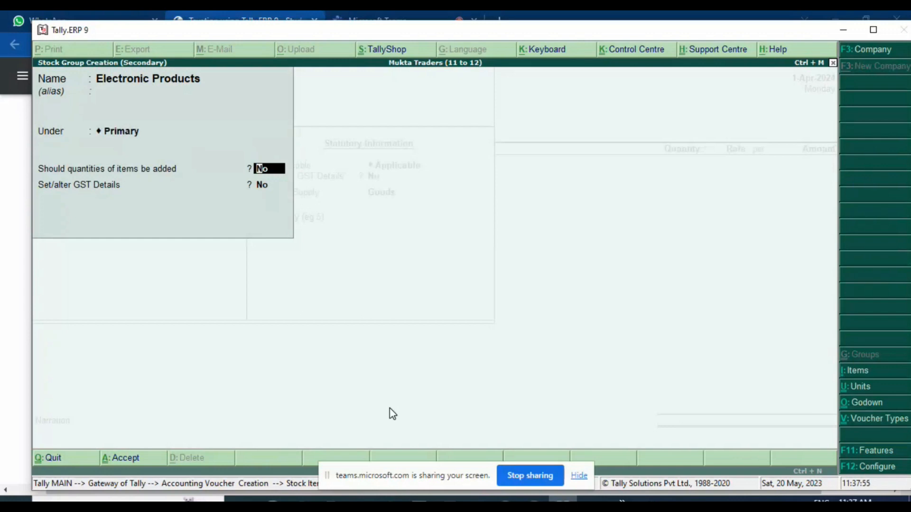
text(y)
key(Return)
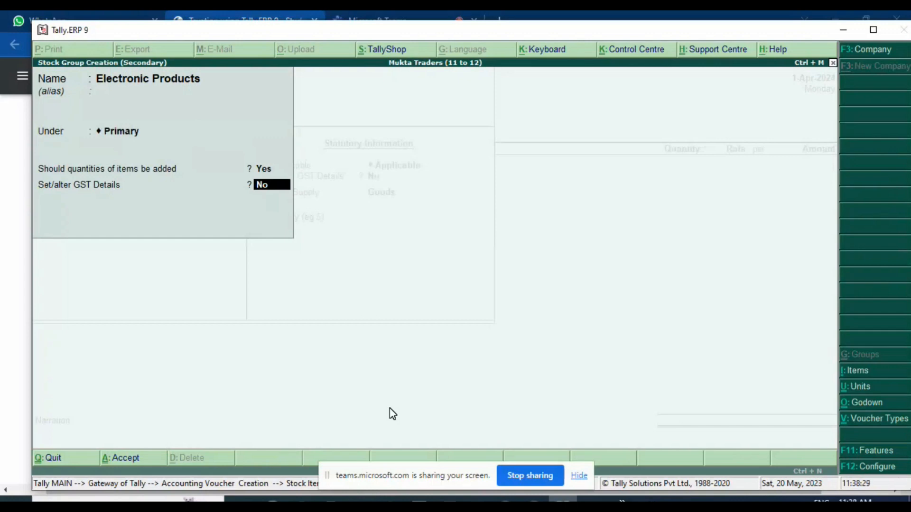
Enable GST details for the Electronic Products group and enter the description Computer with HSN/SAC 1221
text(yes)
key(Return)
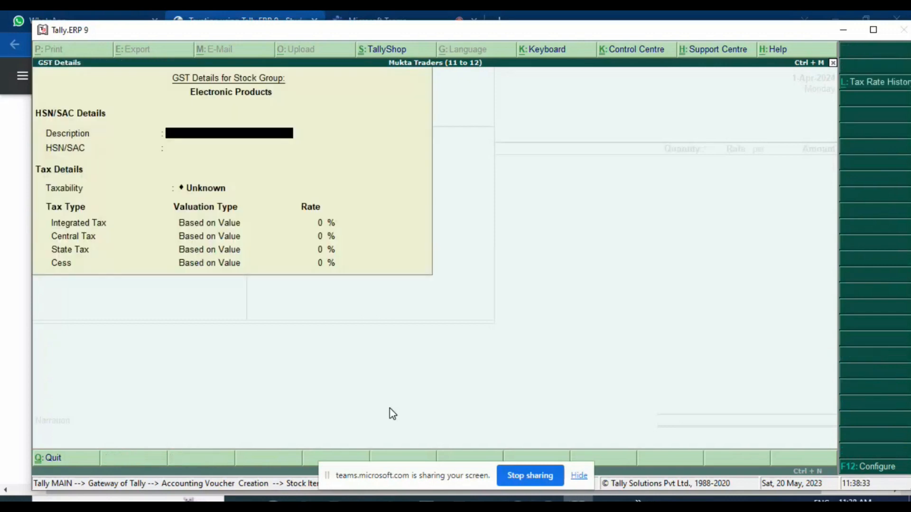
text(Computer)
key(Return)
text(1221)
key(Return)
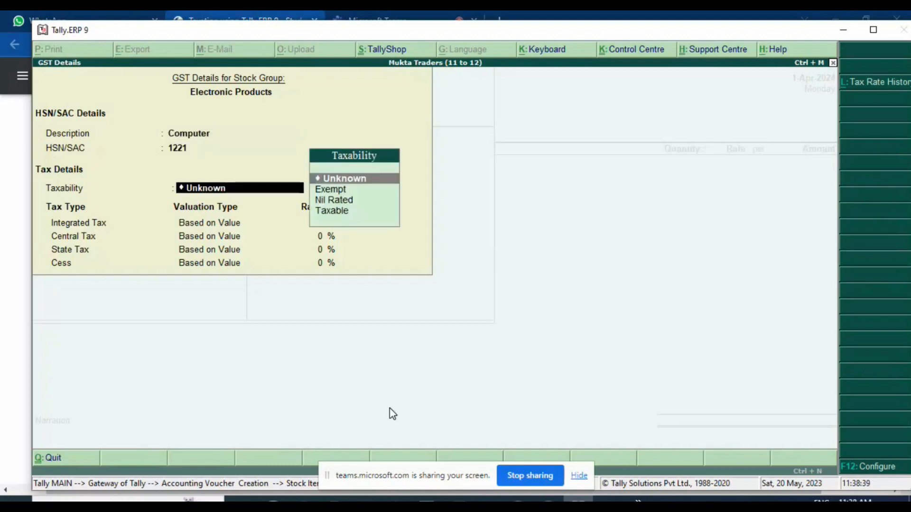
Set the group's taxability to Taxable with an integrated tax rate of 18% and 0% cess, and save the stock group
key(Down)
key(Down)
key(Down)
key(Return)
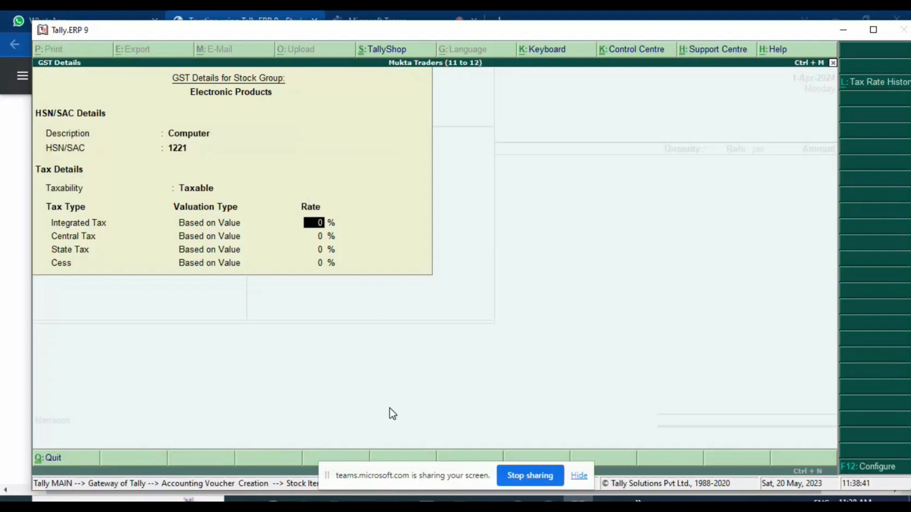
text(18)
key(Return)
key(Return)
key(Return)
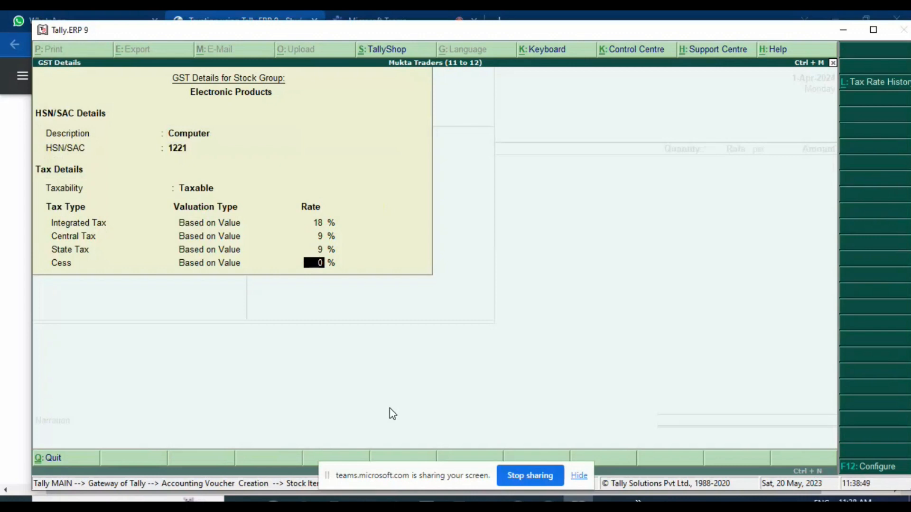
key(Return)
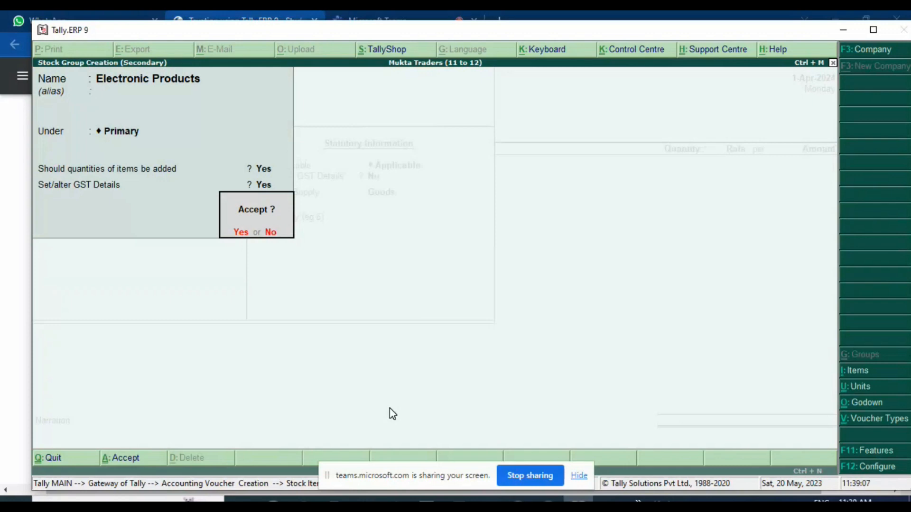
key(Return)
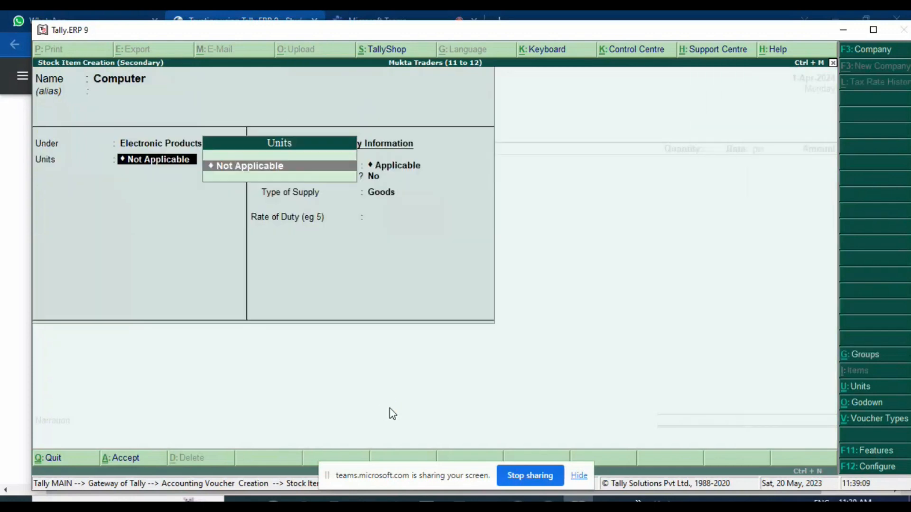
Create a simple unit with symbol nos, formal name Numbers, UQC NOS-NUMBERS and 0 decimal places for the Computer item
key(alt+c)
text(n)
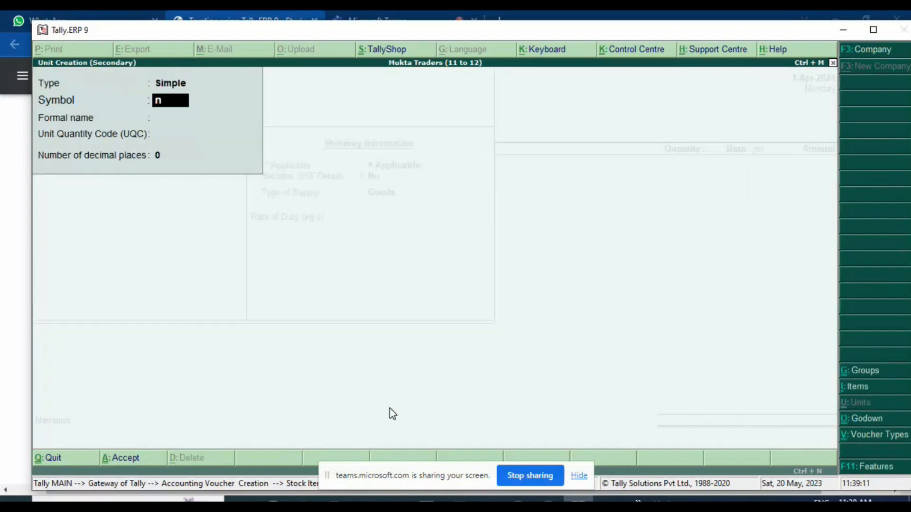
text(os)
key(Return)
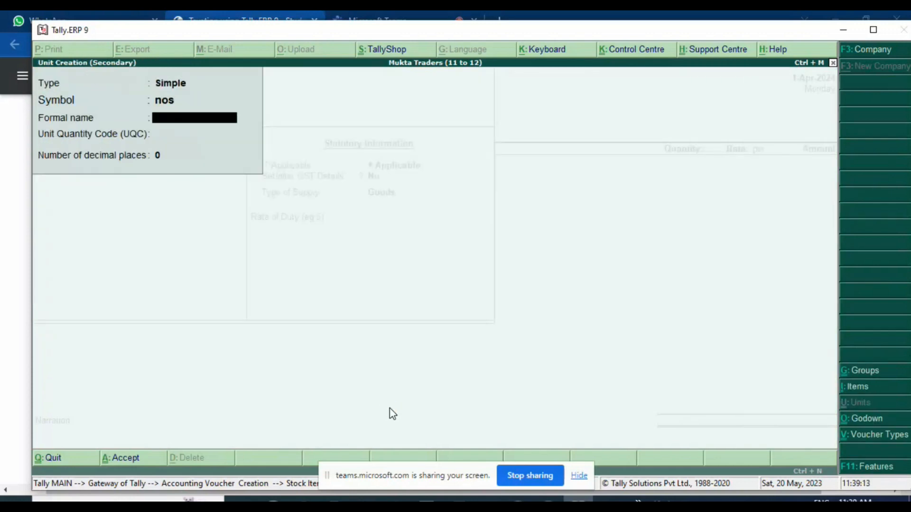
text(Numbers)
key(Return)
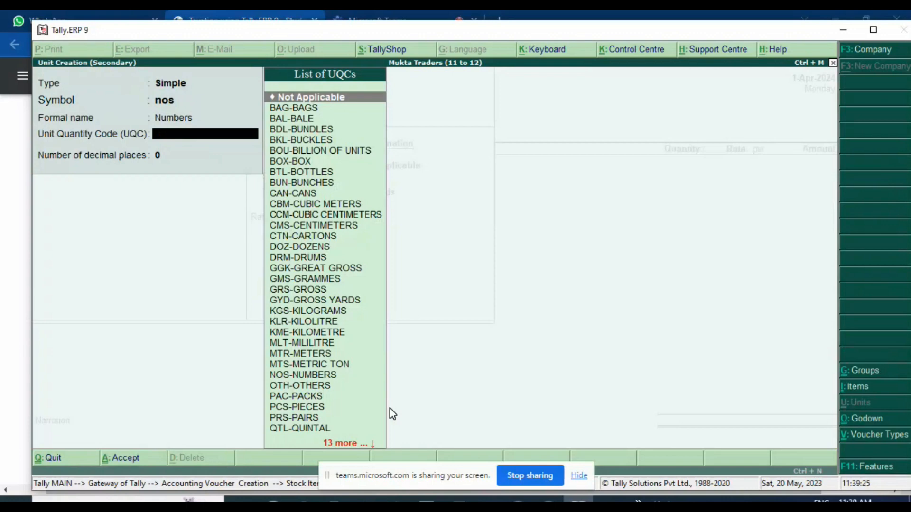
text(nos)
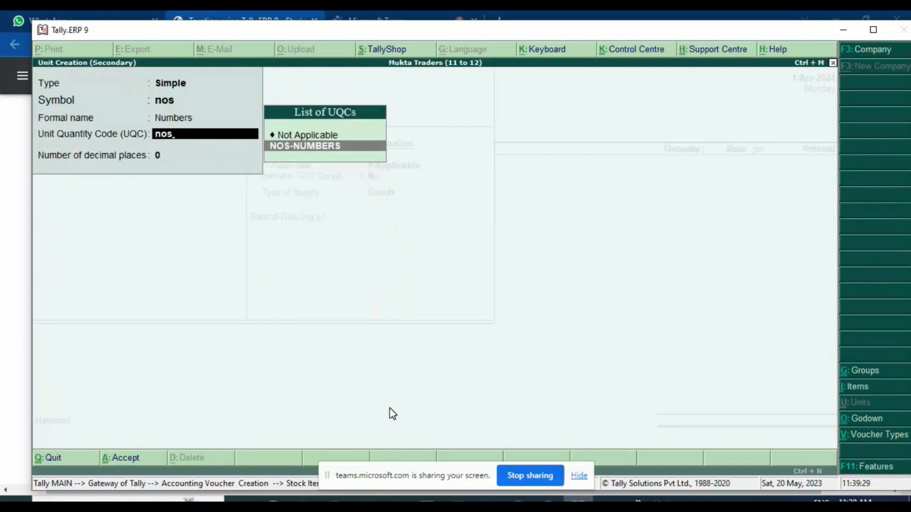
key(Return)
key(Return)
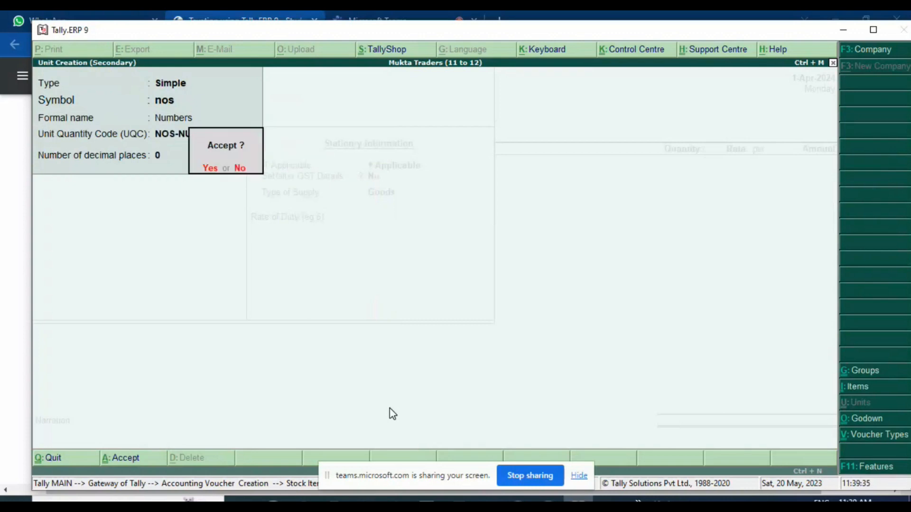
key(Return)
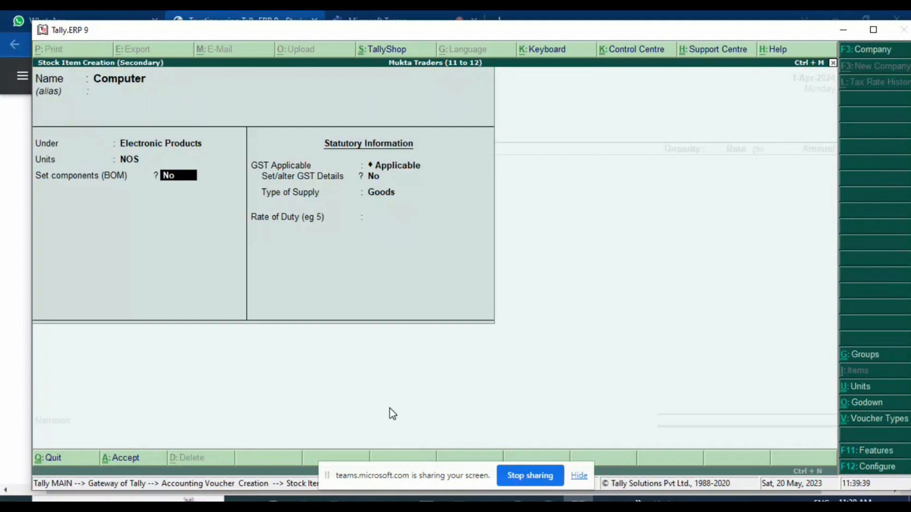
Keep components at No, GST applicable and the supply type Goods, review the Computer item's fields, and save it
key(Return)
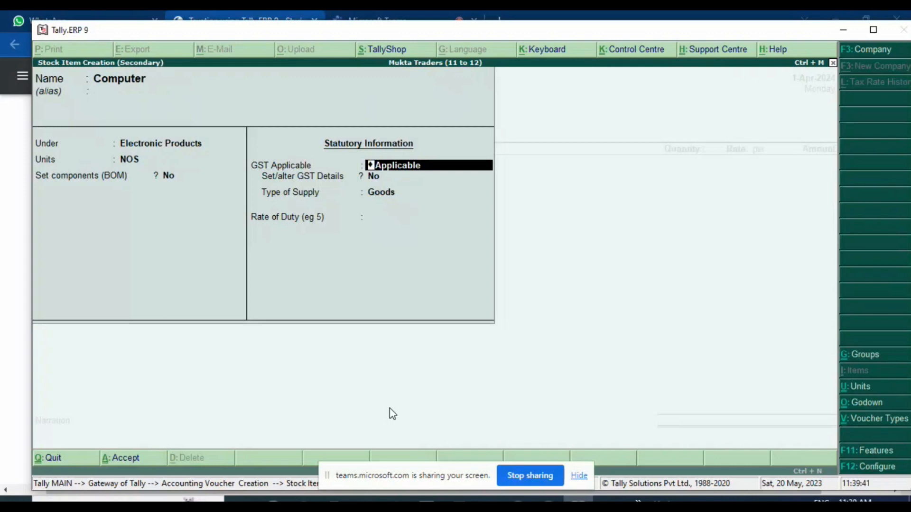
key(Return)
key(Return)
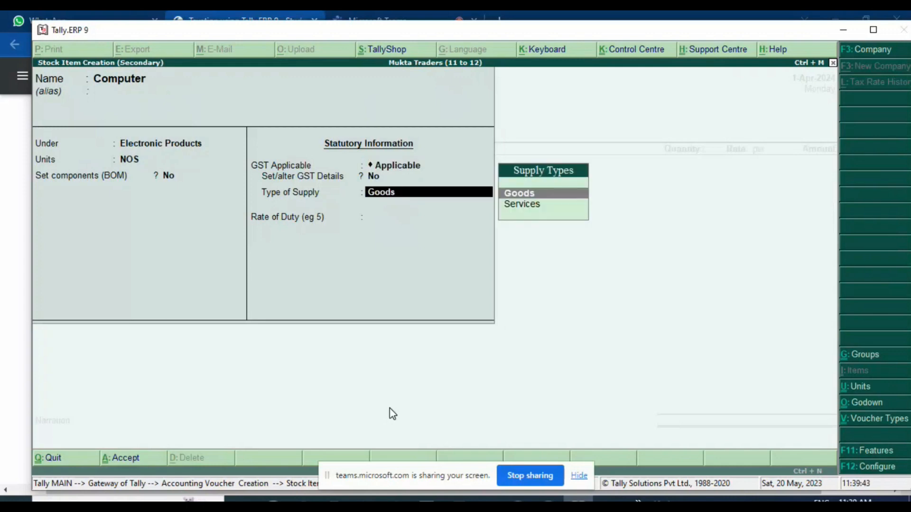
key(Return)
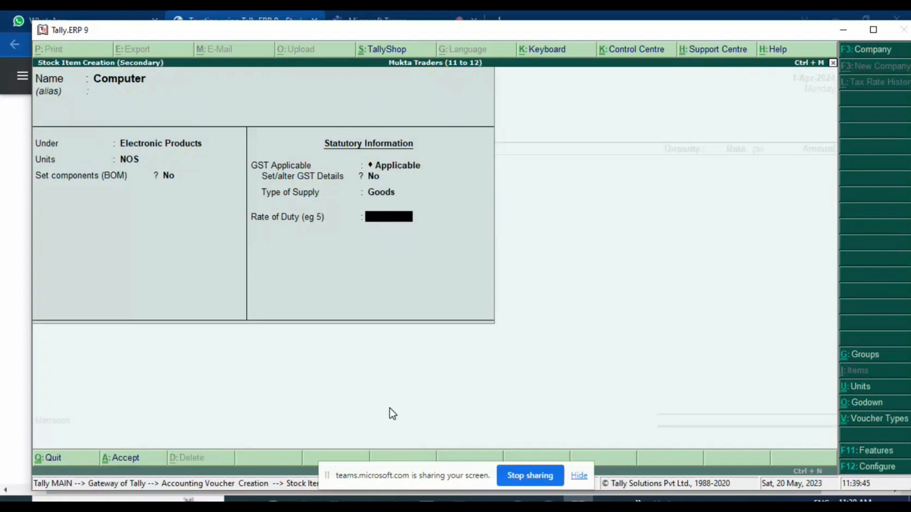
key(BackSpace)
key(BackSpace)
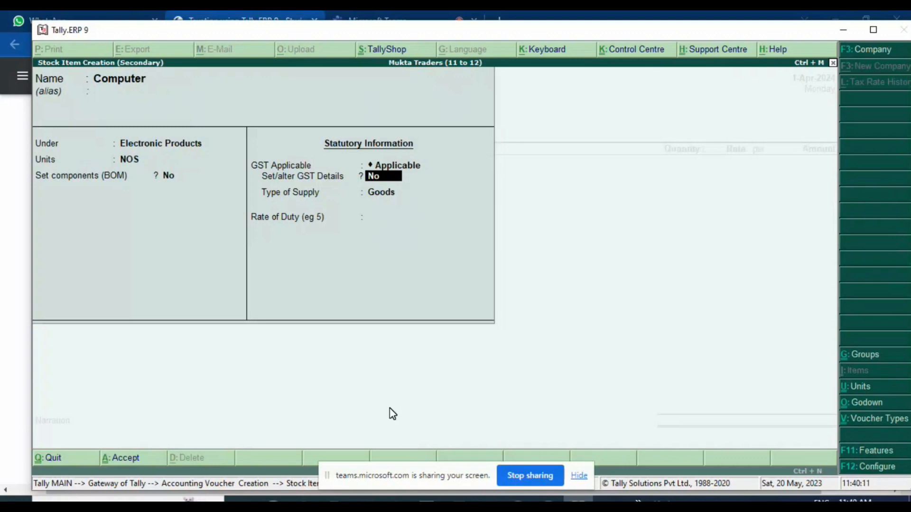
key(Return)
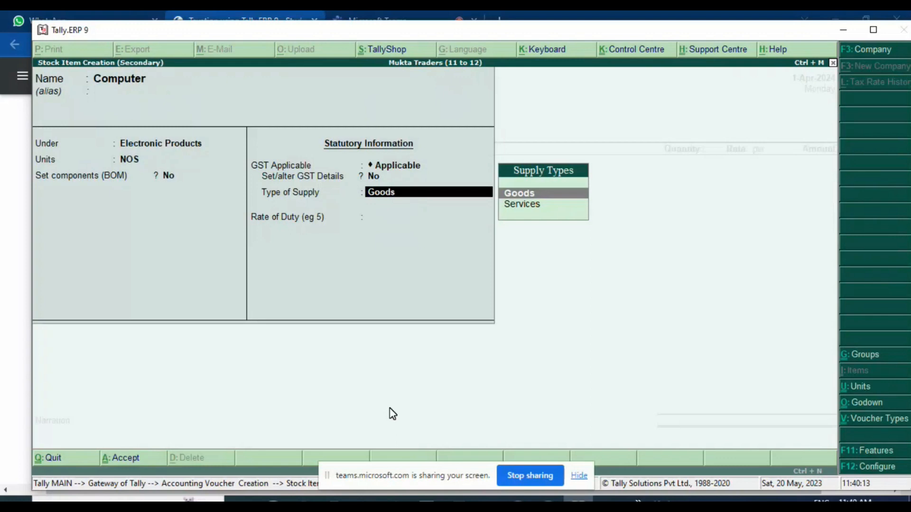
key(BackSpace)
key(BackSpace)
key(BackSpace)
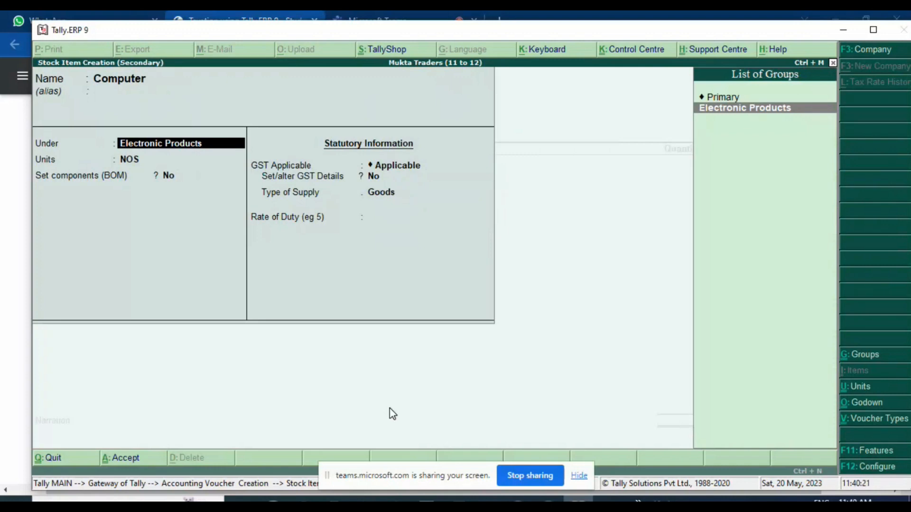
key(ctrl+a)
Allocate 100 NOS of Computer to Main Location at a rate of 10,000 and complete the item line
key(Return)
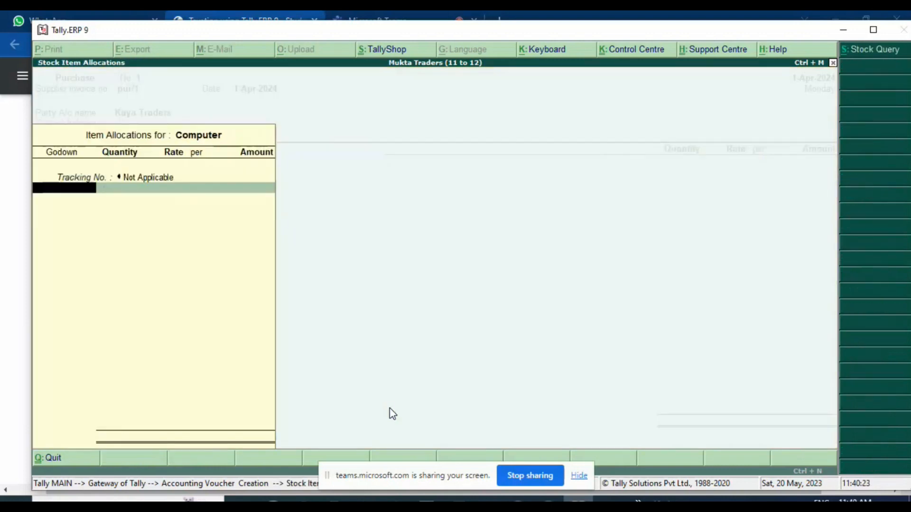
key(Return)
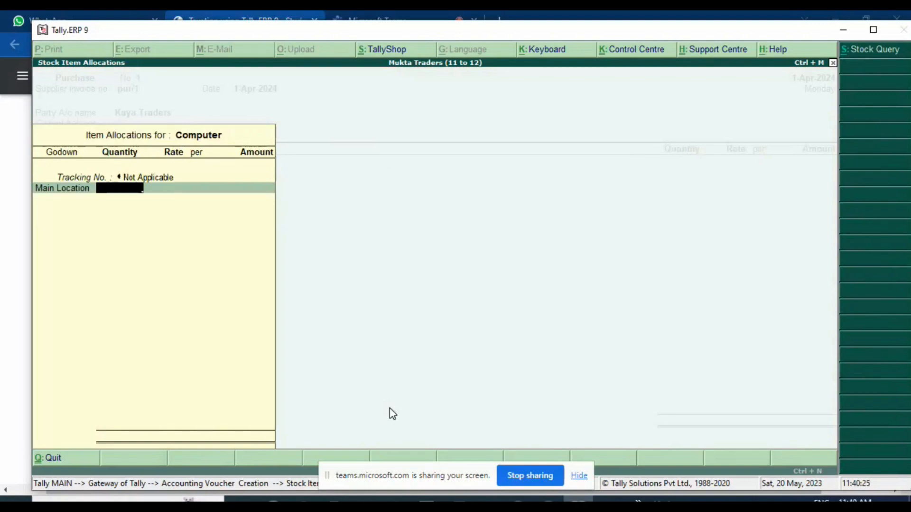
key(alt+Tab)
key(alt+Tab)
text(100)
key(Return)
text(1)
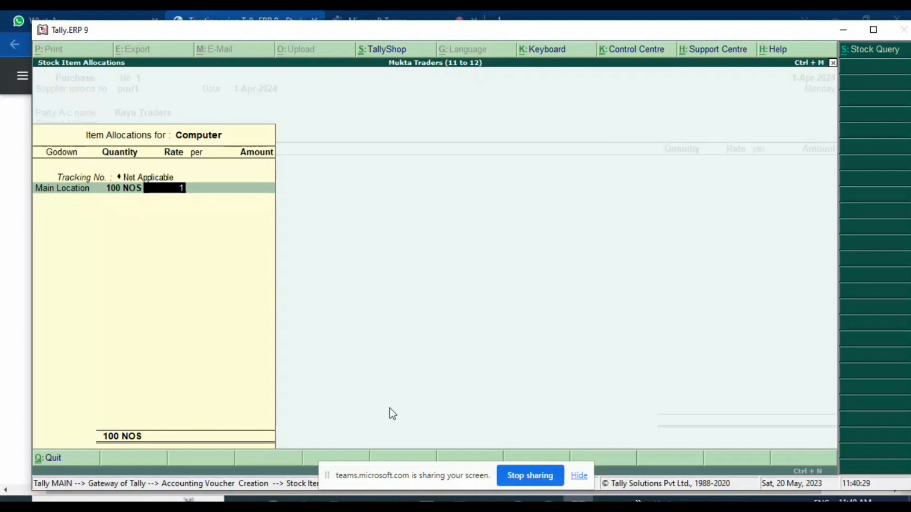
text(0,000)
key(Return)
key(Return)
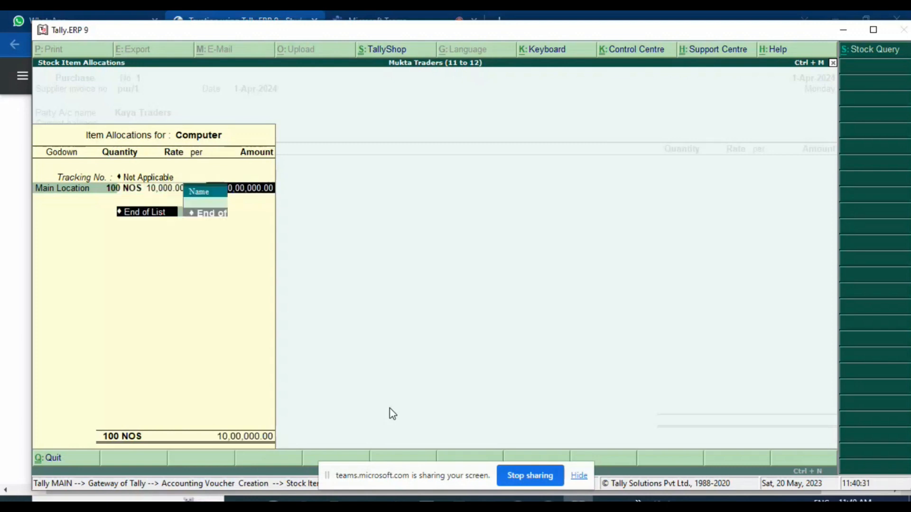
key(Return)
key(Return)
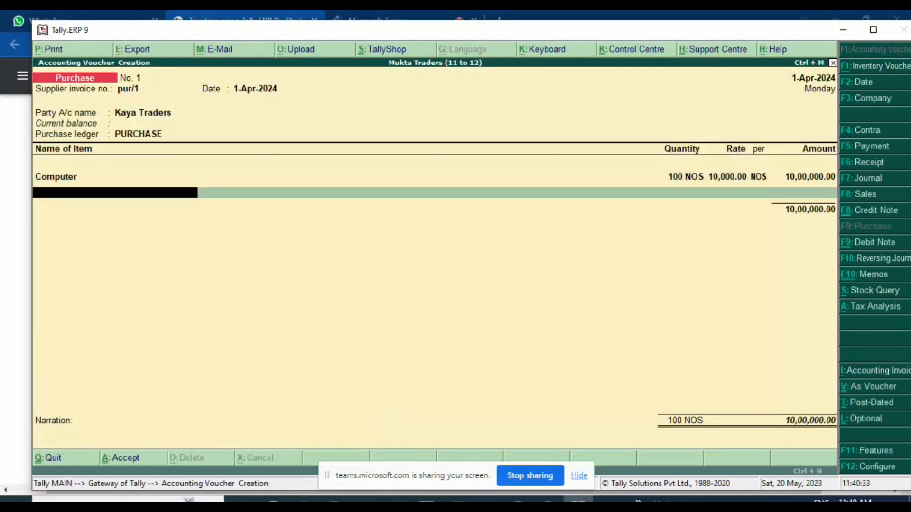
Examine the voucher's tax analysis in detailed form for the Computer purchase's GST breakdown, and return to the voucher
click(391, 411)
key(alt+a)
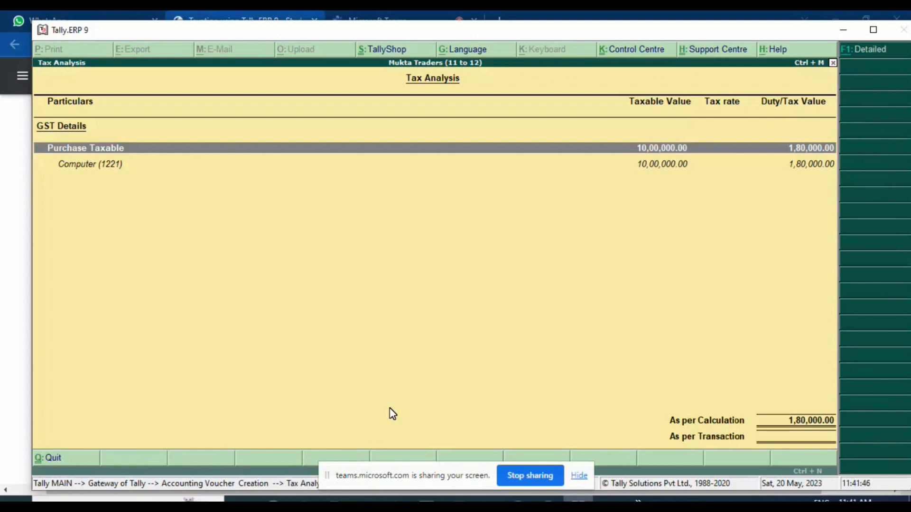
key(alt+F1)
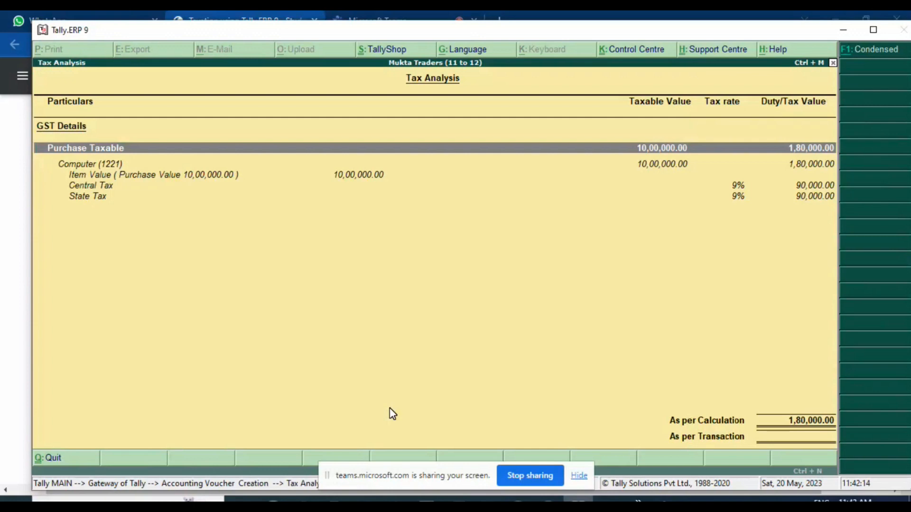
key(Escape)
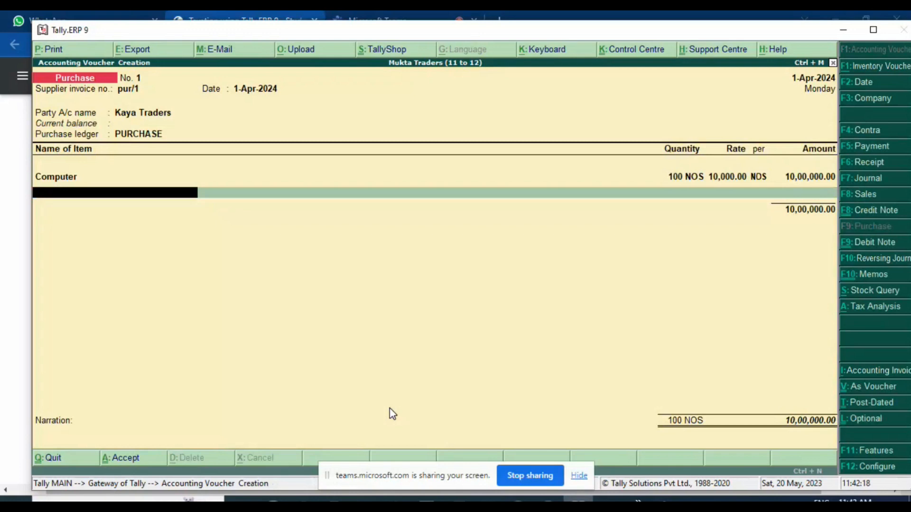
End the item list and start a ledger named Cgst from the voucher, grouped under Duties & Taxes
key(Return)
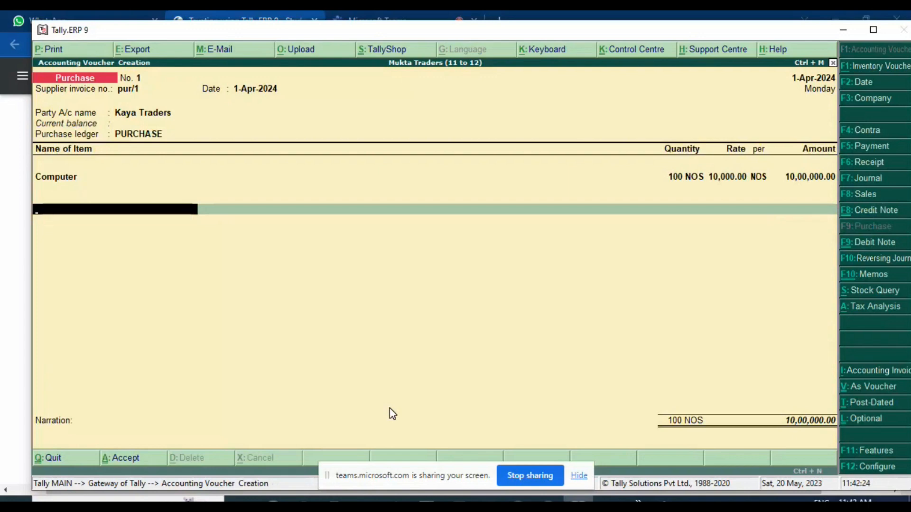
key(BackSpace)
key(Return)
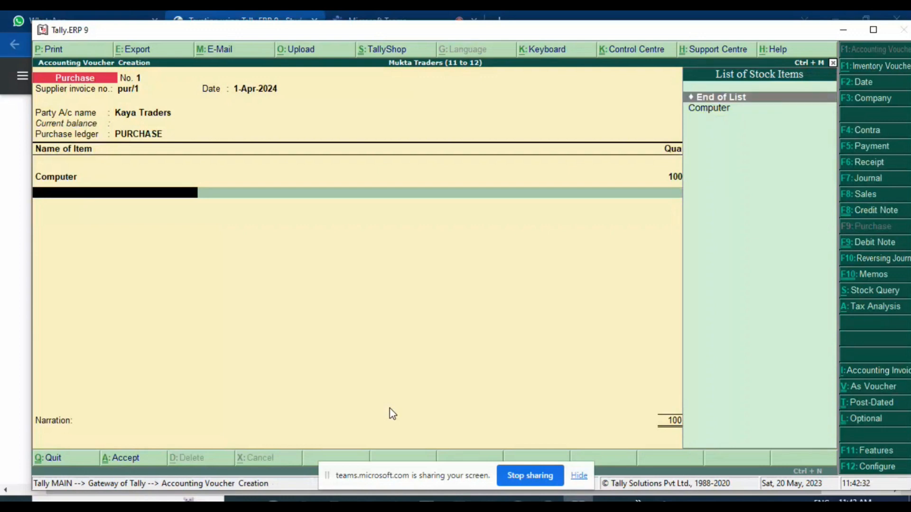
key(Return)
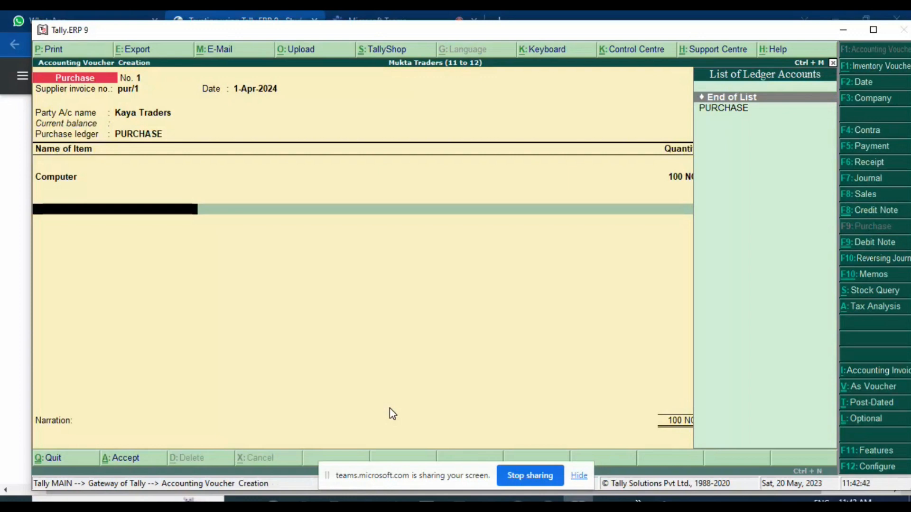
key(alt+c)
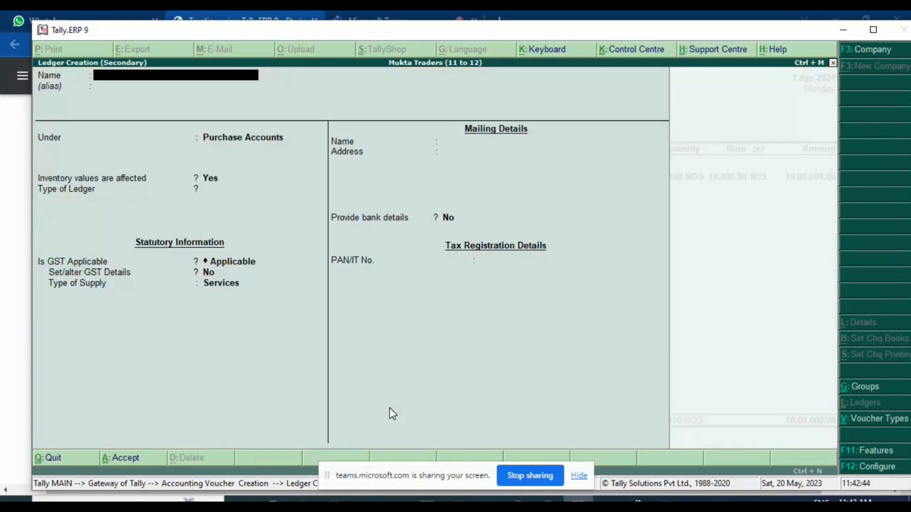
text(Cgst)
key(Return)
key(Return)
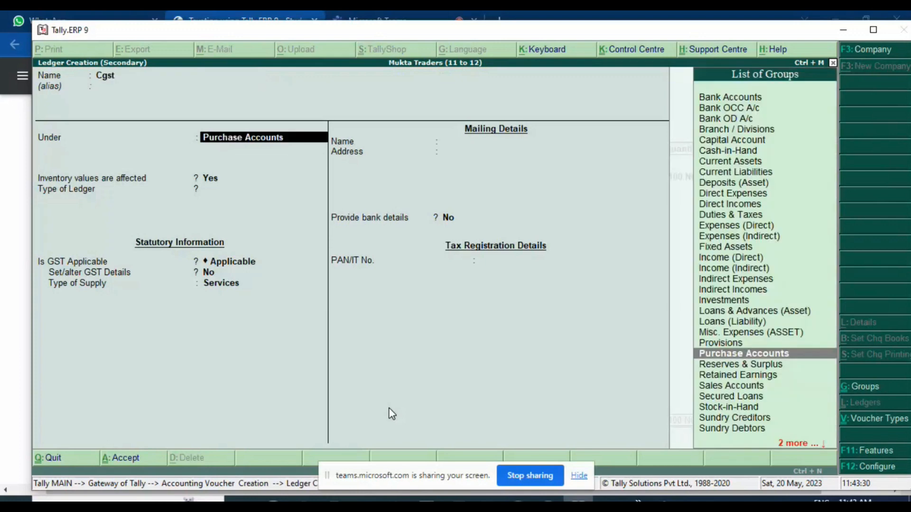
text(Duti)
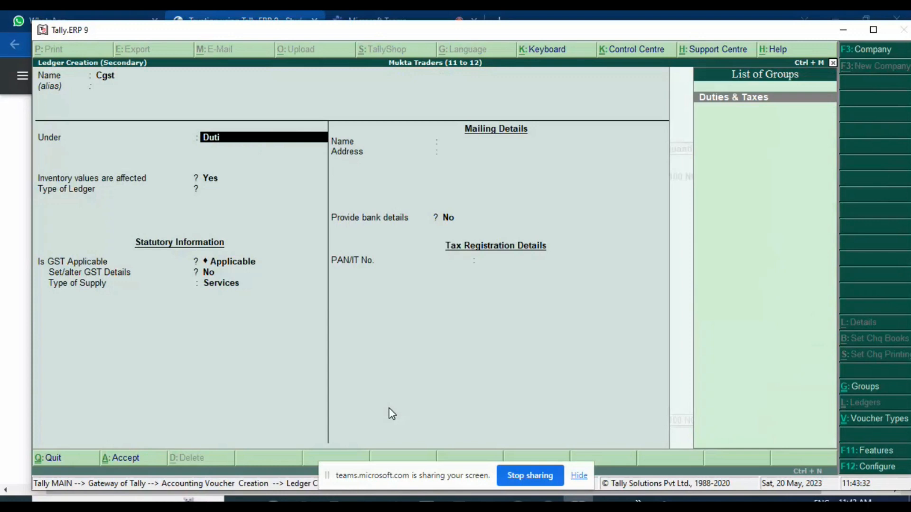
key(Return)
Set the Cgst ledger's duty type to GST and tax type to Central Tax, save it, and accept its calculated amount in the voucher
key(Up)
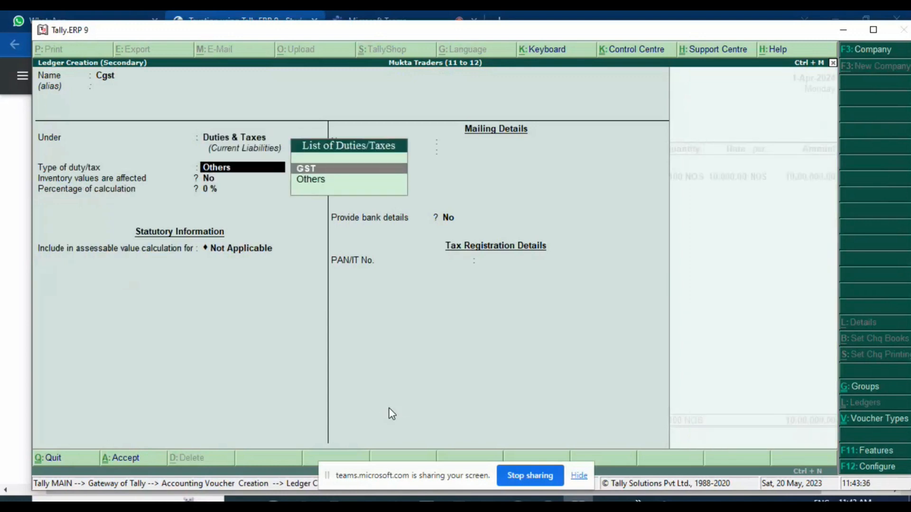
key(Return)
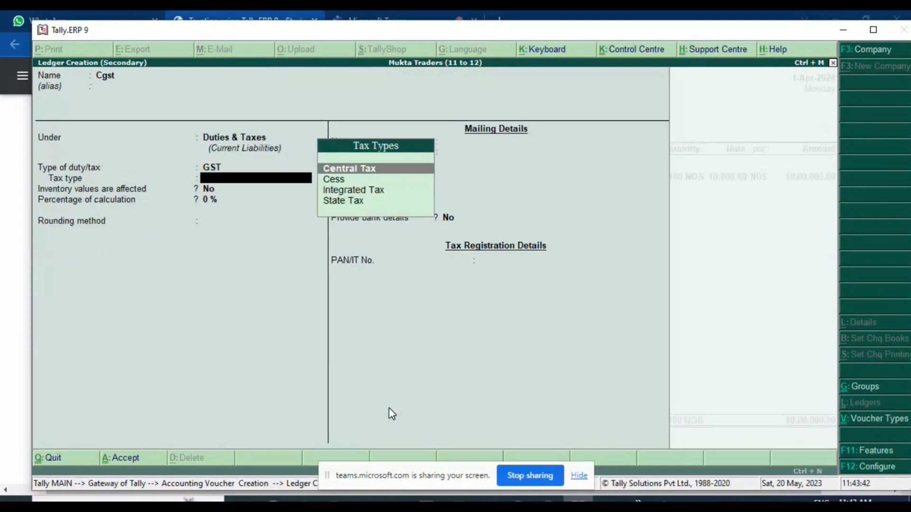
key(Return)
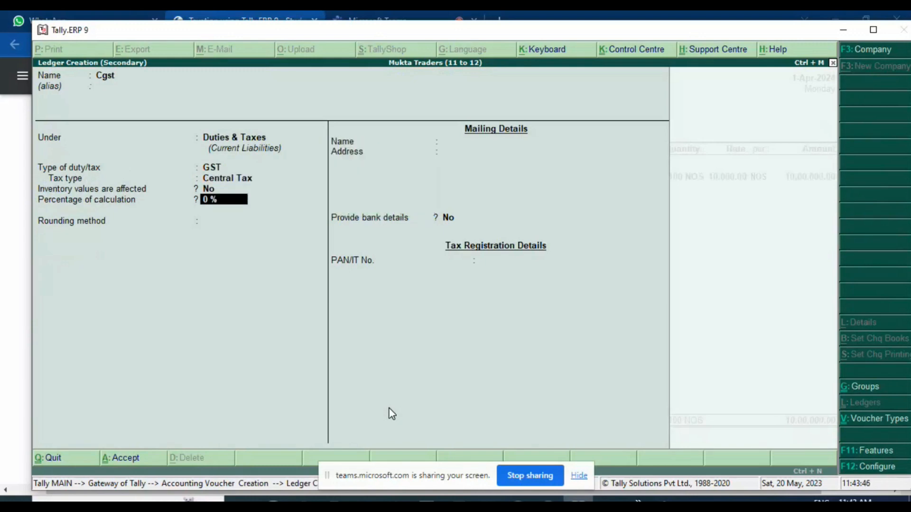
key(Return)
key(Return)
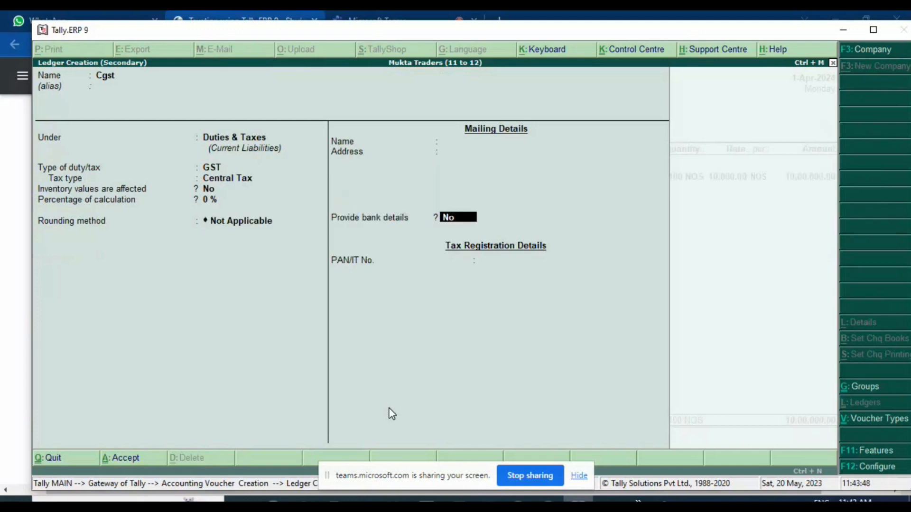
key(Return)
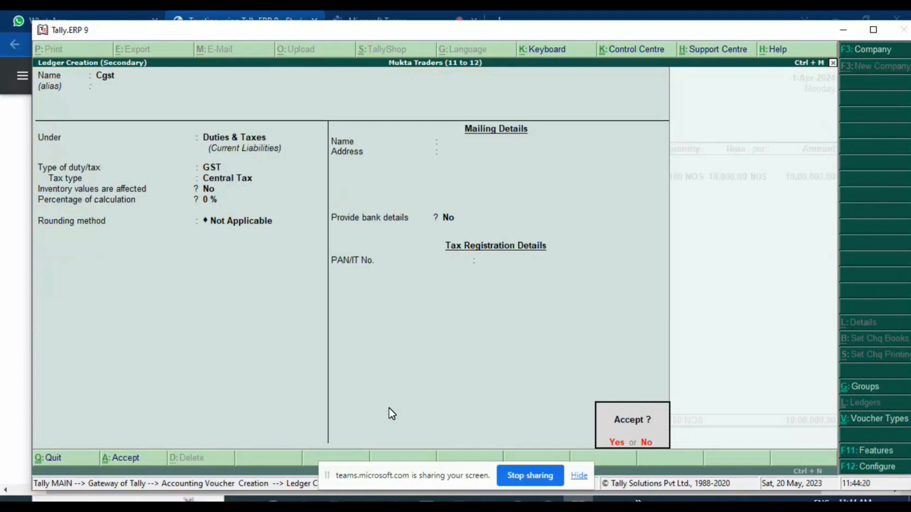
key(y)
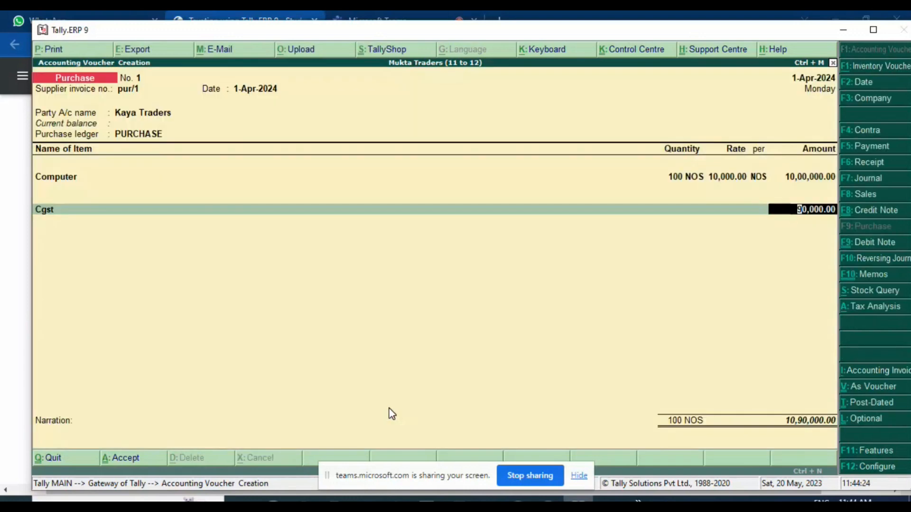
key(Return)
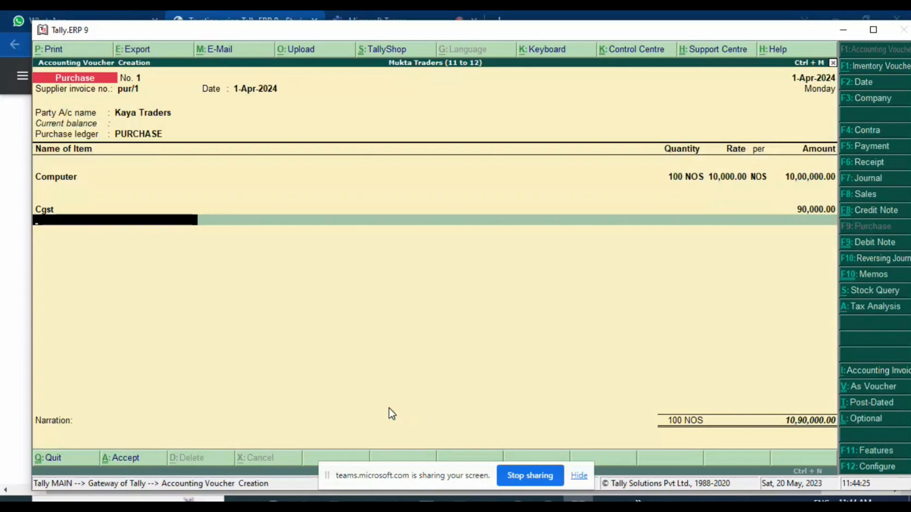
Start a ledger named Sgst from the voucher under Duties & Taxes, with GST as the type of duty/tax
key(alt+c)
text(Sgst)
key(Return)
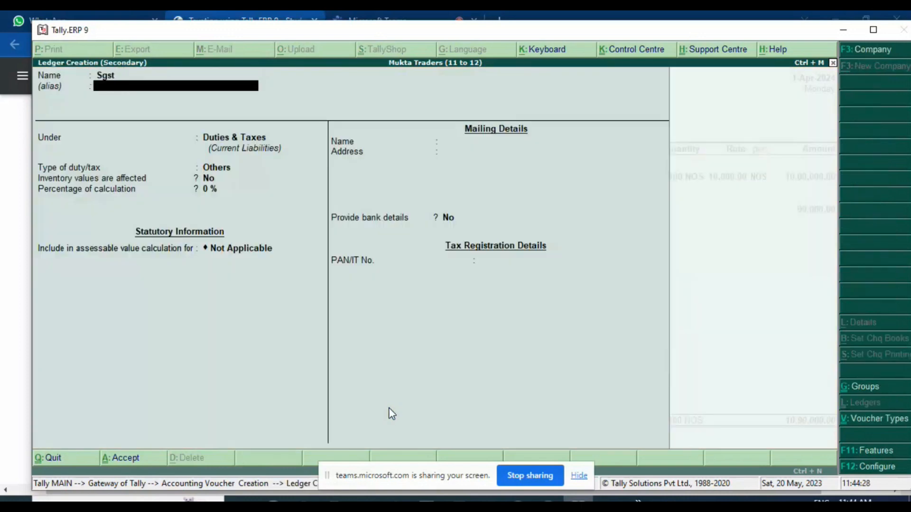
key(Return)
key(Return)
key(Up)
key(Return)
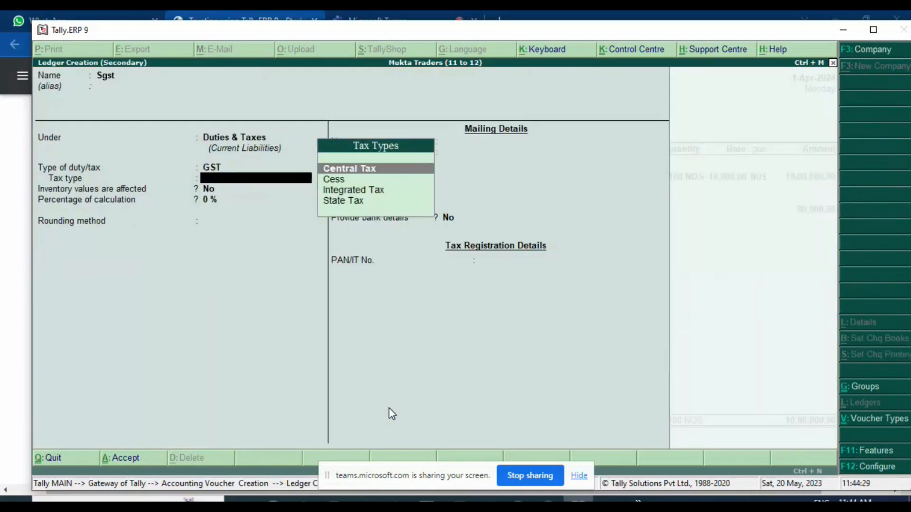
Give the Sgst ledger the State Tax type, save it with the remaining defaults, and complete its line in the voucher
key(Down)
key(Down)
key(Down)
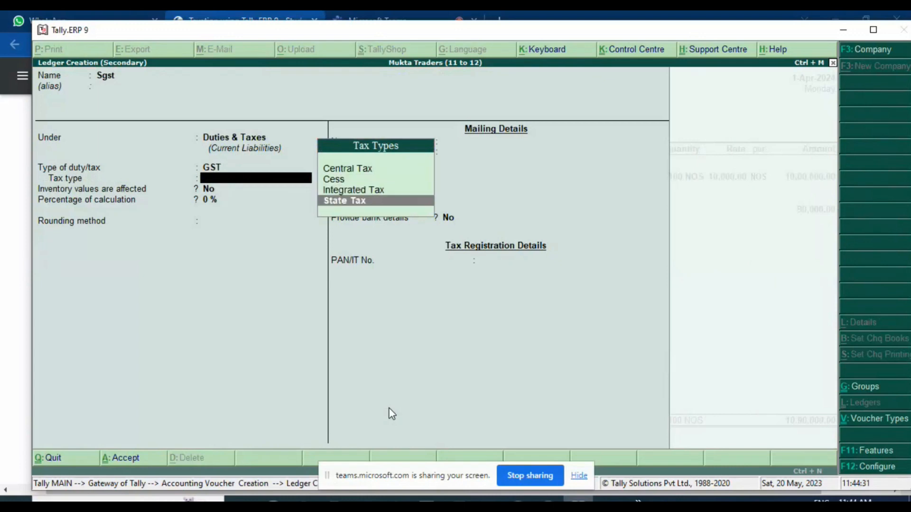
key(Return)
key(Return)
key(Return)
key(Return)
key(Return)
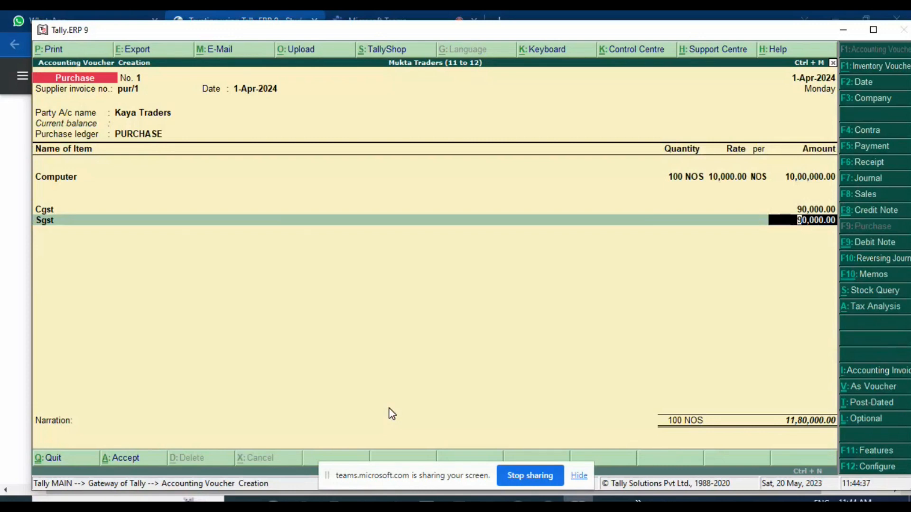
key(Return)
key(Return)
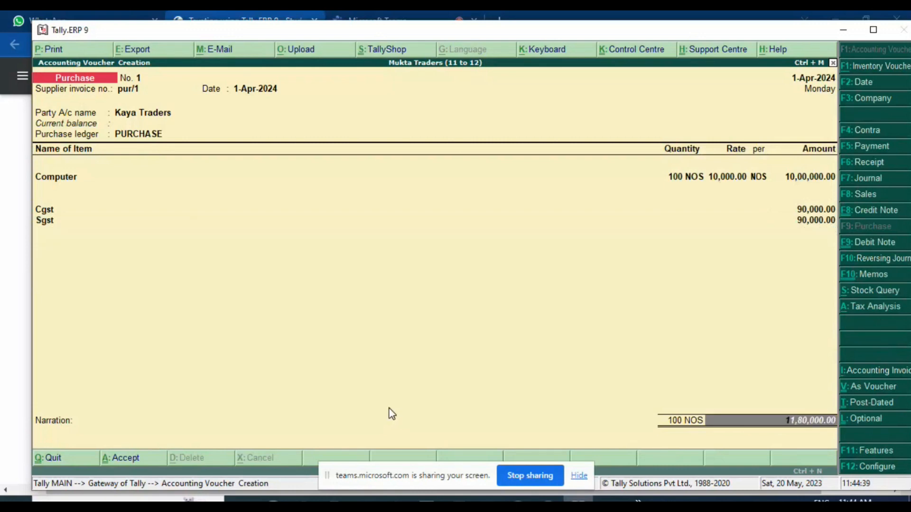
Open the purchase voucher's print preview, enlarge it, and examine the invoice's party details, Computer line, taxes and total
key(alt+p)
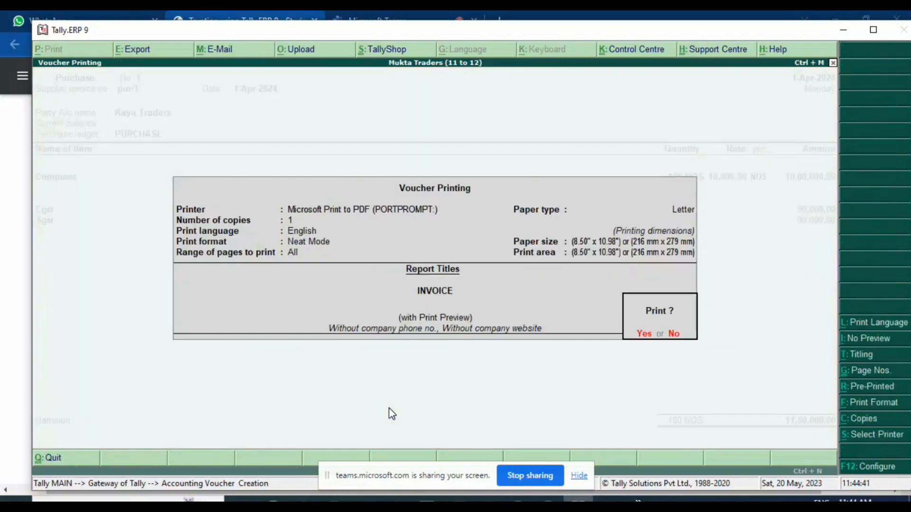
key(Return)
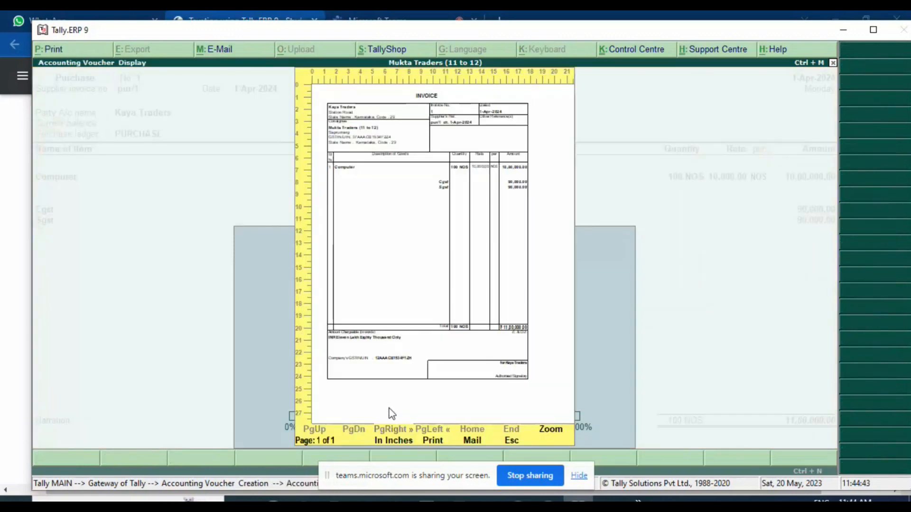
click(548, 431)
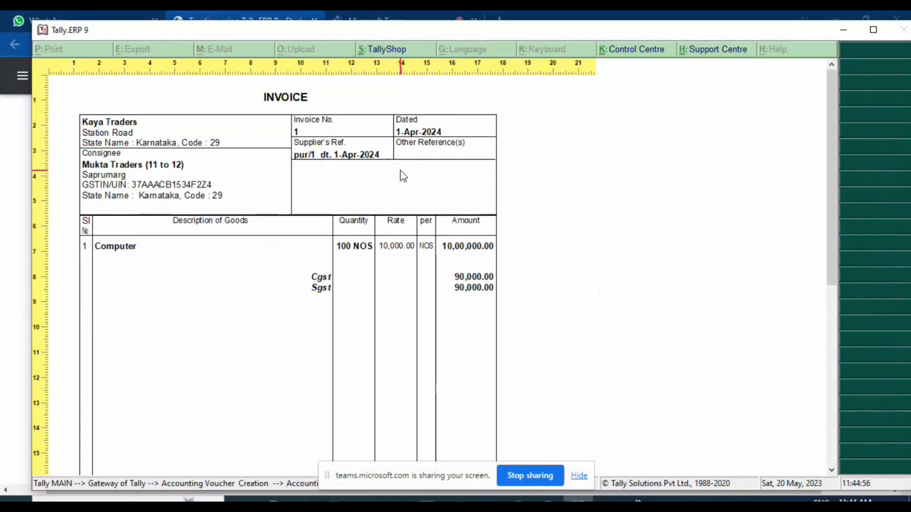
scroll(404, 177, down, 3)
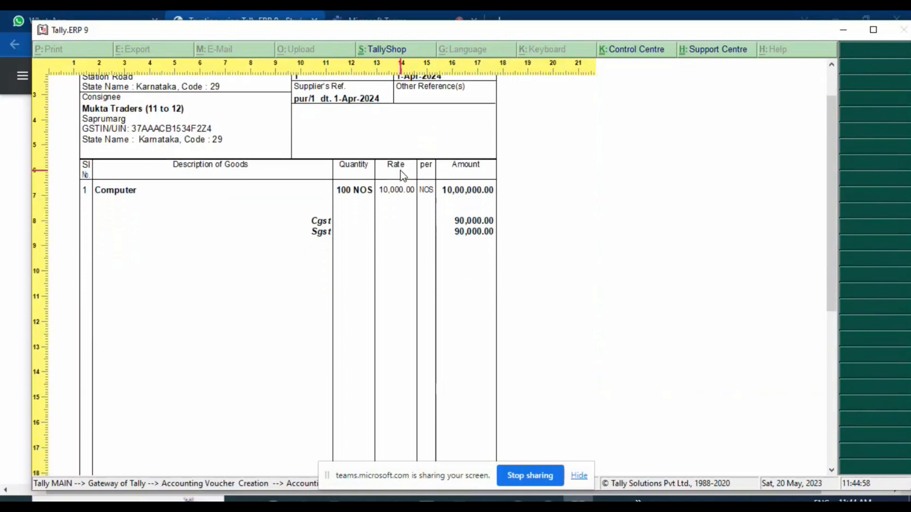
scroll(403, 177, down, 2)
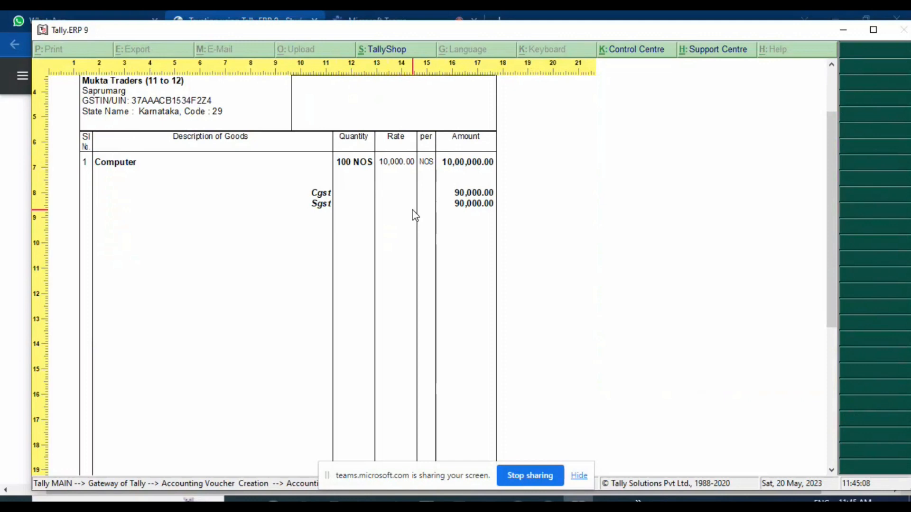
scroll(414, 215, down, 3)
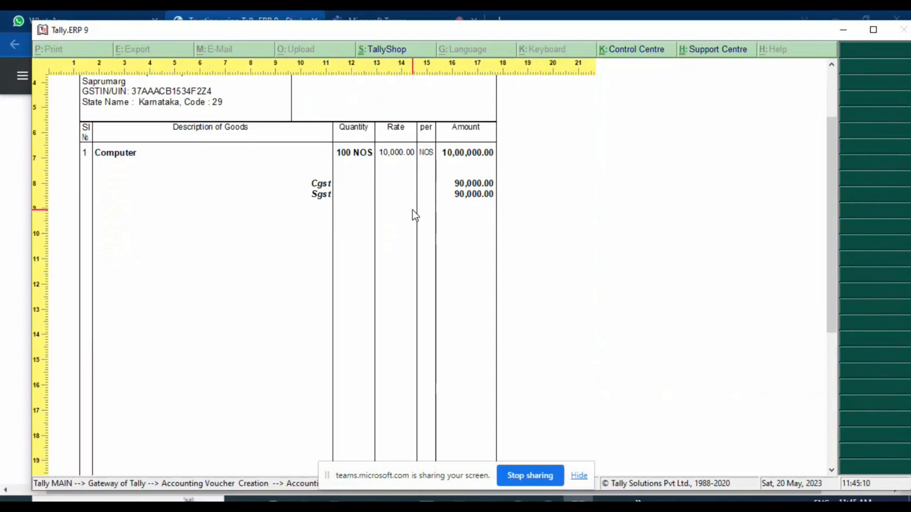
scroll(414, 215, down, 2)
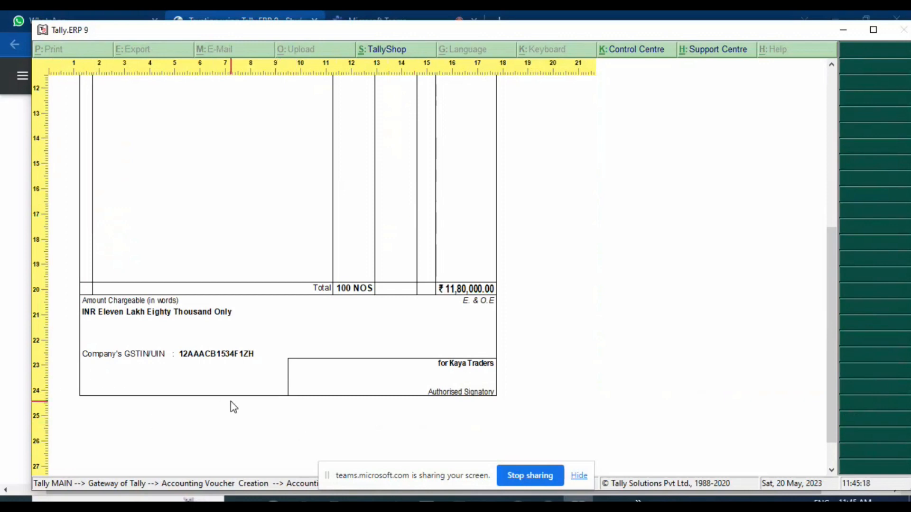
scroll(291, 413, down, 1)
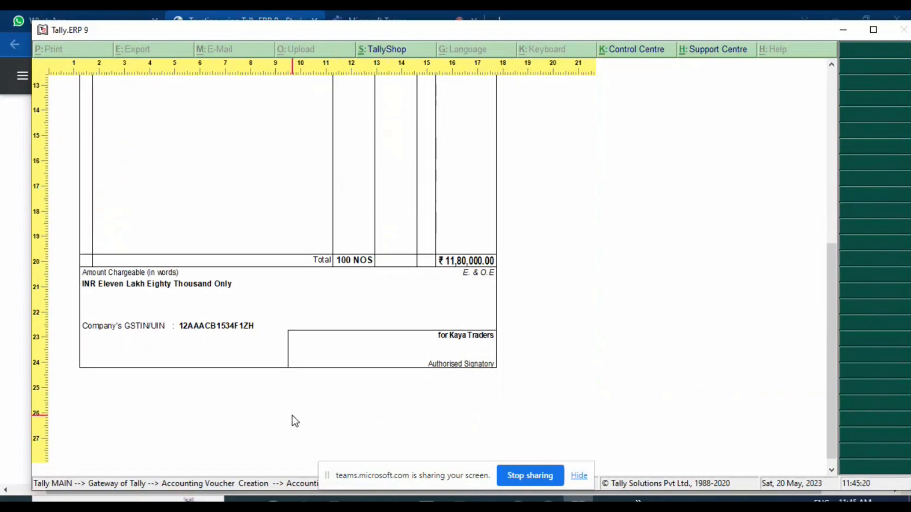
scroll(293, 419, up, 3)
scroll(293, 419, up, 5)
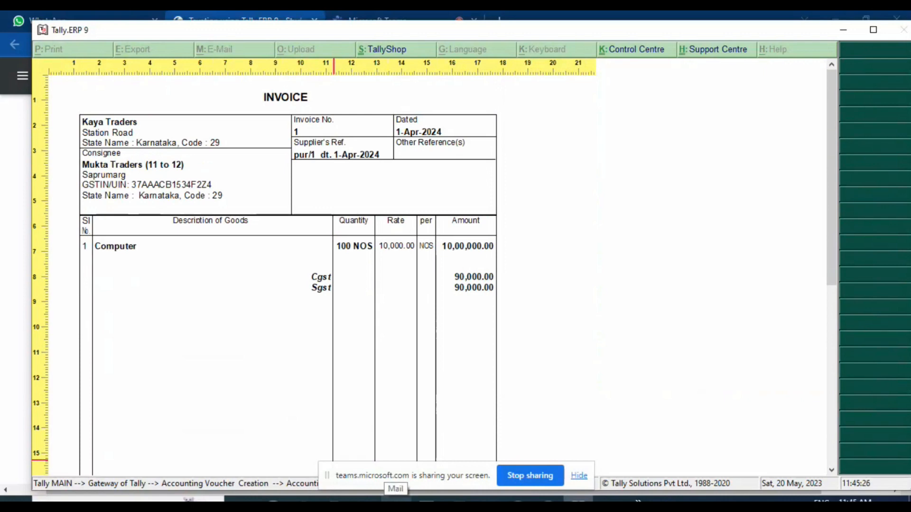
Close the invoice preview and save the Kaya Traders purchase voucher
key(Escape)
key(Escape)
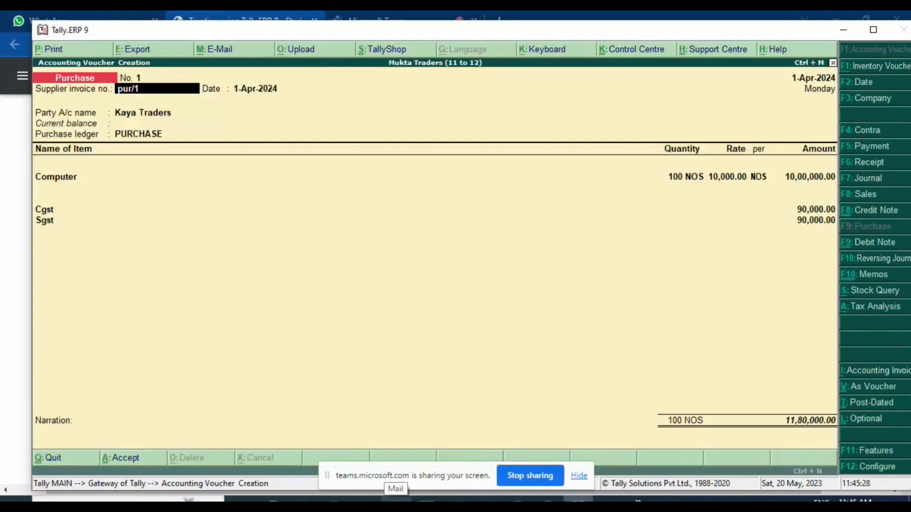
key(ctrl+a)
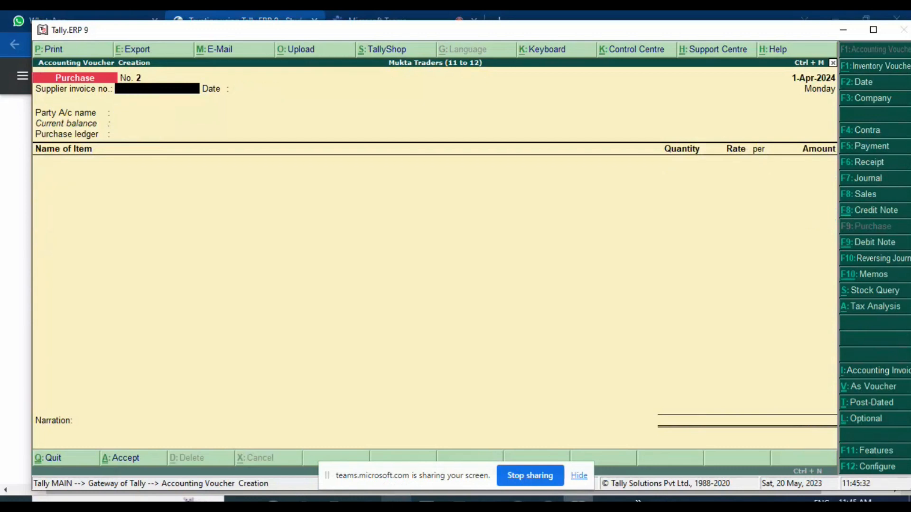
Switch to the Student Guide PDF, review the remaining purchase instructions, and find section 15.4.2, Intrastate Outward Supply
key(alt+Tab)
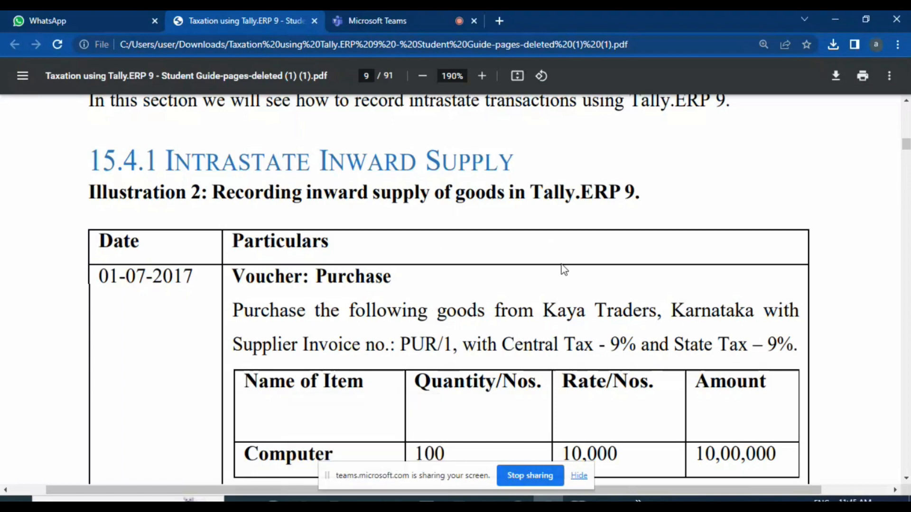
scroll(560, 270, down, 15)
scroll(563, 277, down, 4)
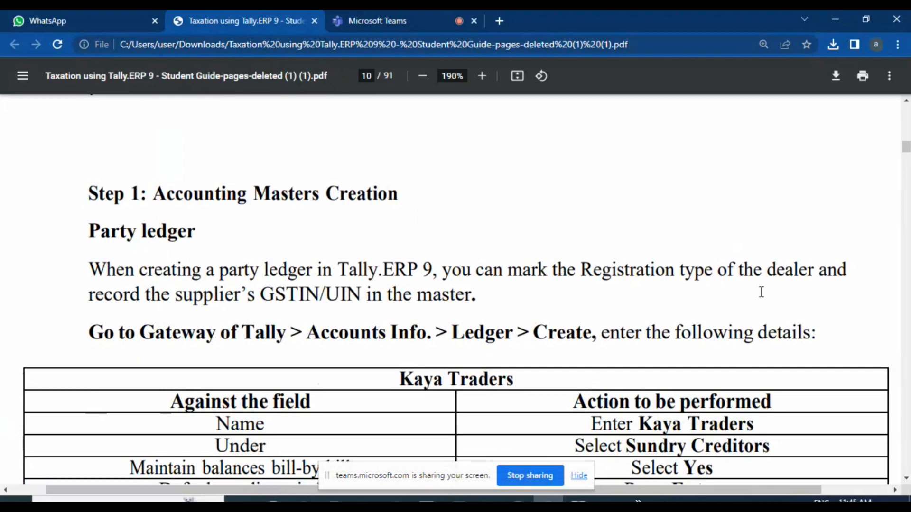
scroll(702, 298, down, 15)
scroll(707, 308, down, 8)
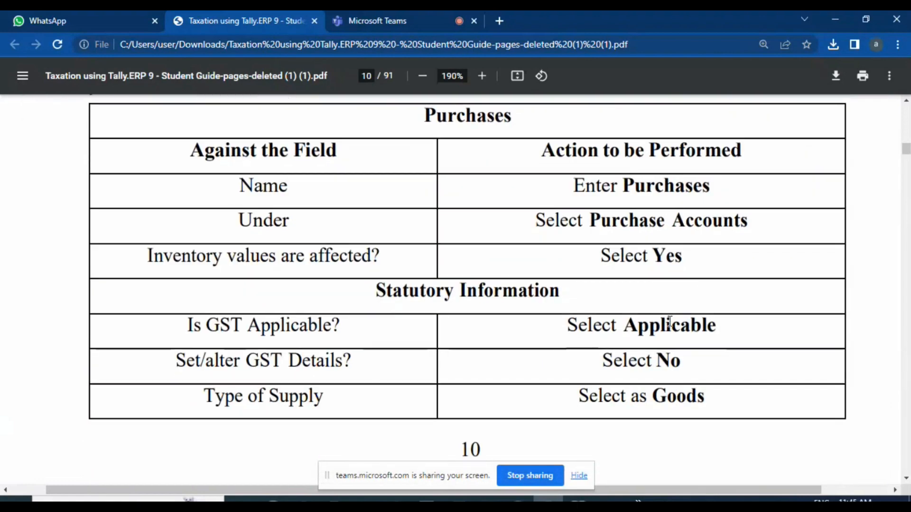
scroll(647, 327, down, 15)
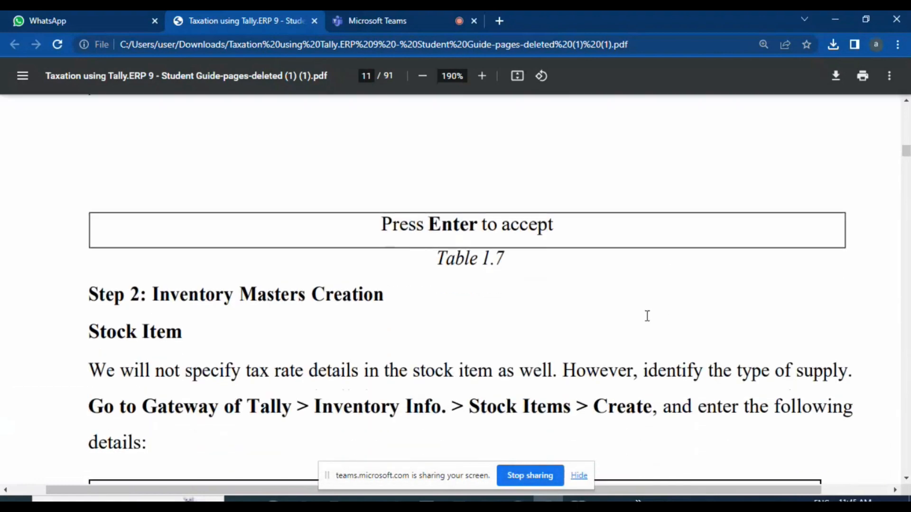
scroll(645, 309, down, 15)
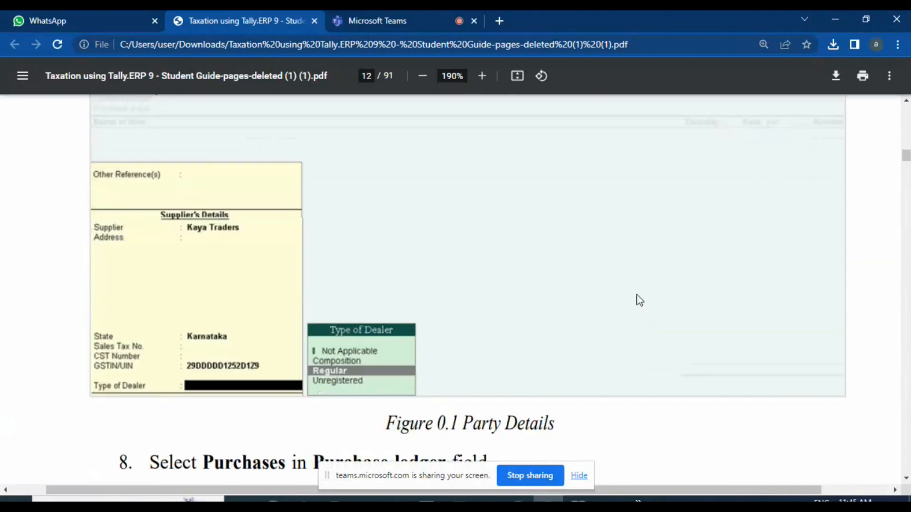
scroll(625, 289, down, 15)
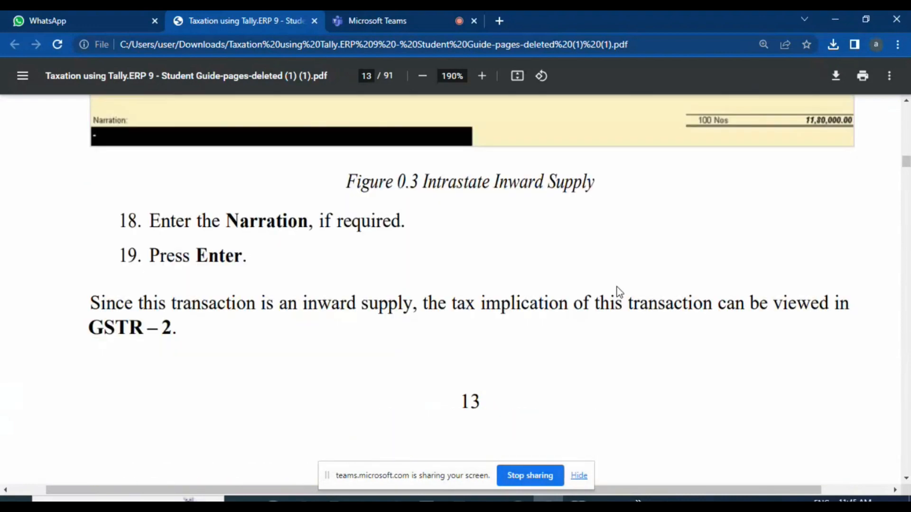
scroll(625, 292, down, 4)
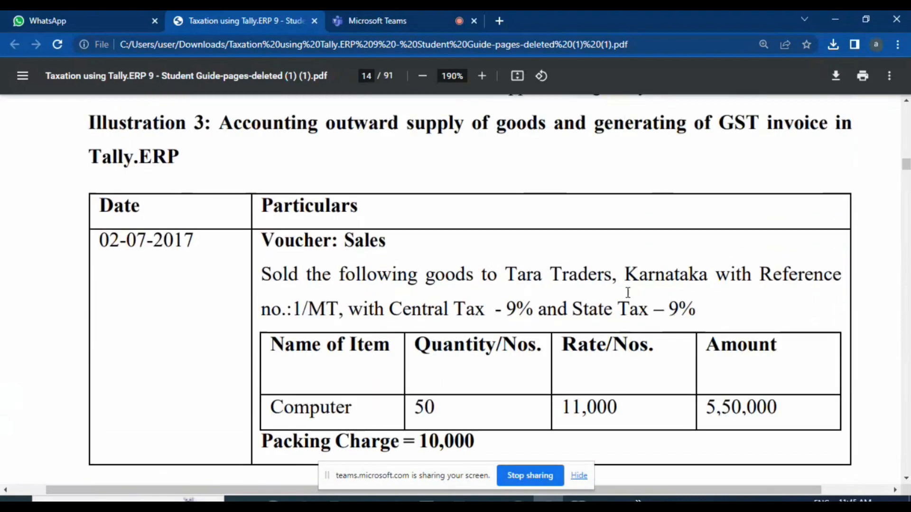
scroll(626, 294, up, 5)
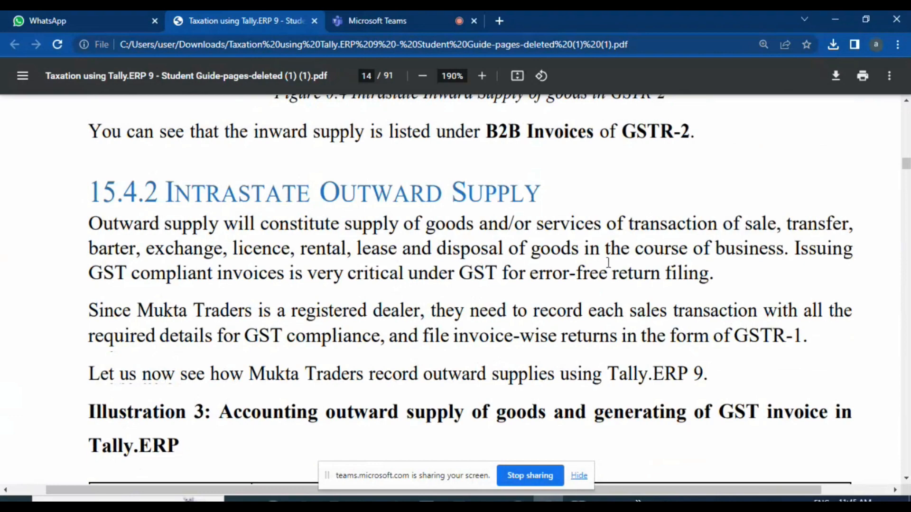
scroll(597, 262, down, 1)
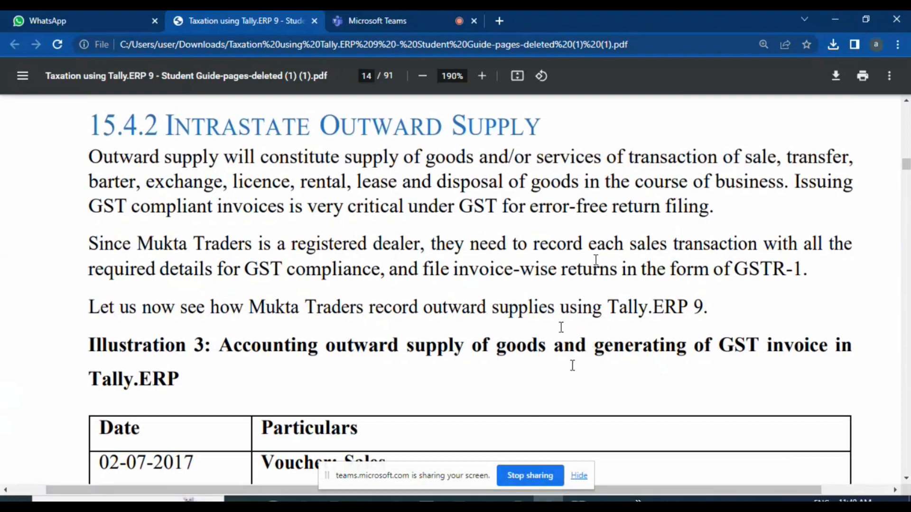
Examine Illustration 3's sales transaction with Tara Traders, including its reference number, taxes, Computer line, packing charge and discount
scroll(584, 379, down, 3)
scroll(586, 389, down, 3)
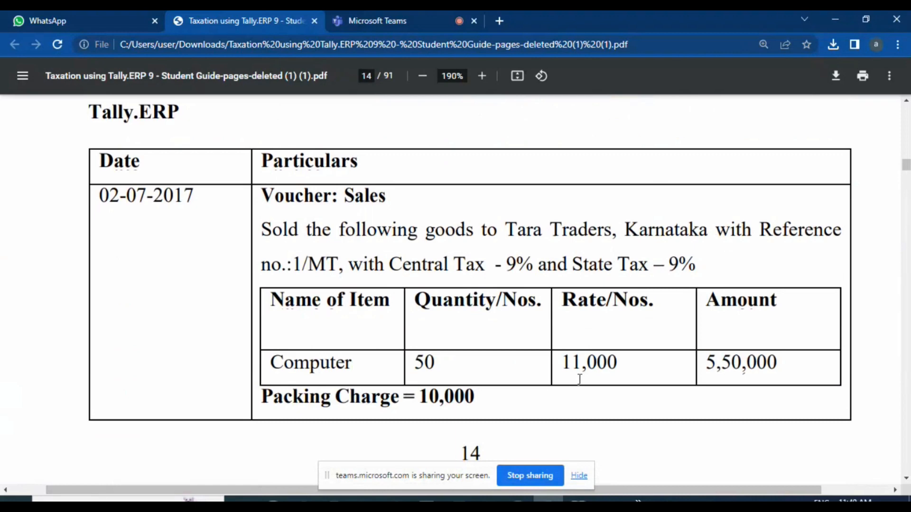
scroll(717, 301, down, 6)
scroll(703, 291, up, 2)
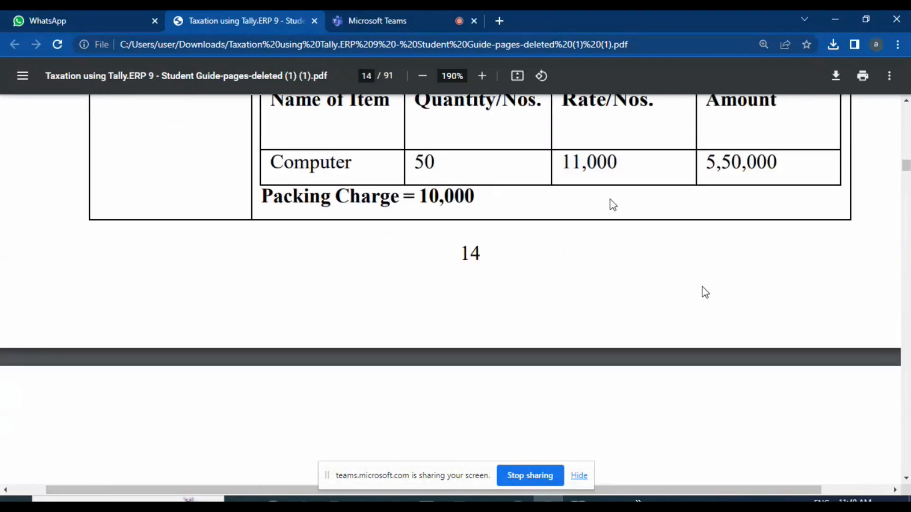
scroll(536, 246, down, 1)
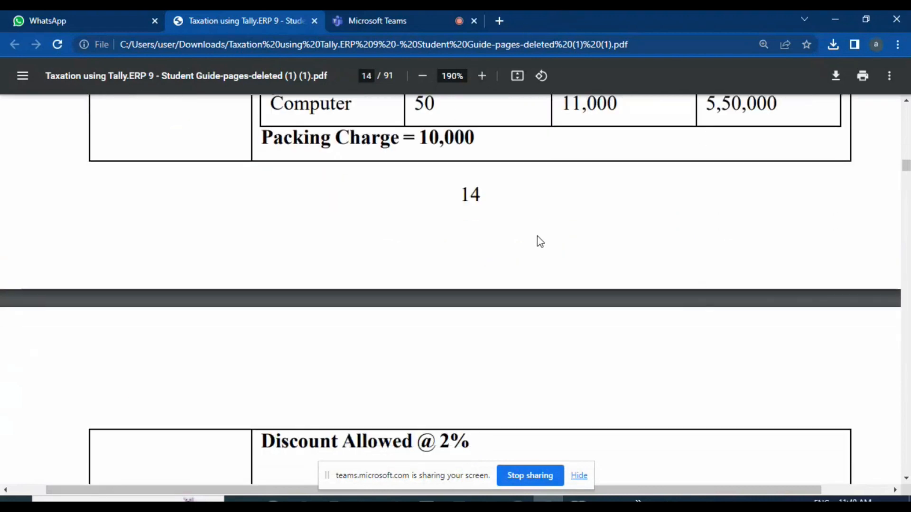
scroll(538, 237, up, 4)
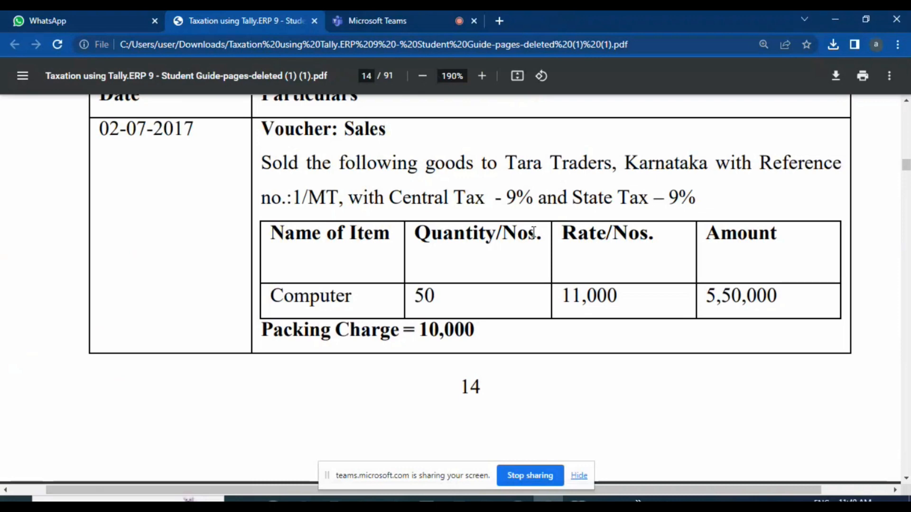
scroll(376, 126, down, 6)
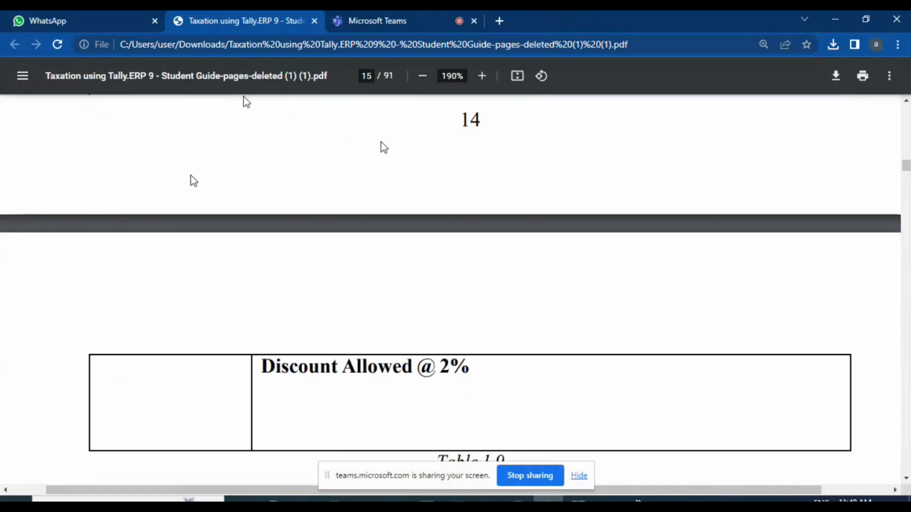
scroll(212, 141, up, 5)
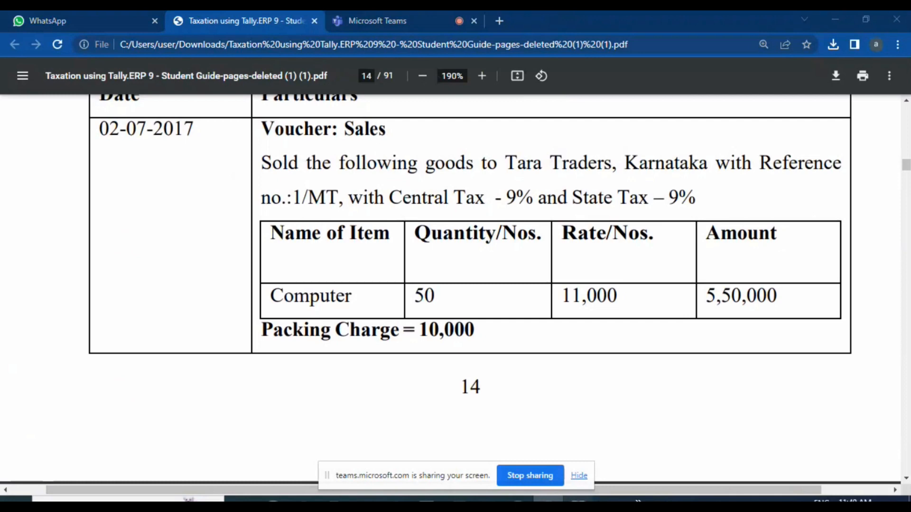
Switch to Tally.ERP 9, change to a Sales voucher, and enter 1/mt as the reference number
click(578, 501)
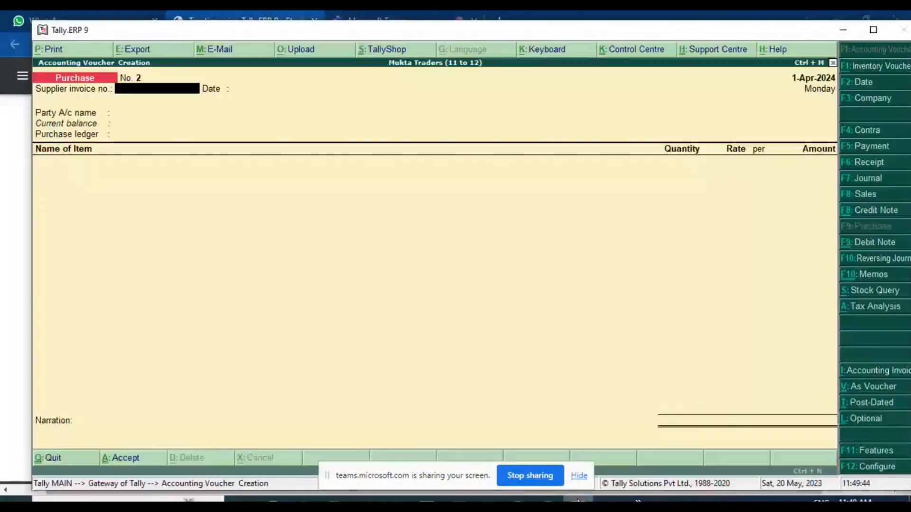
click(578, 501)
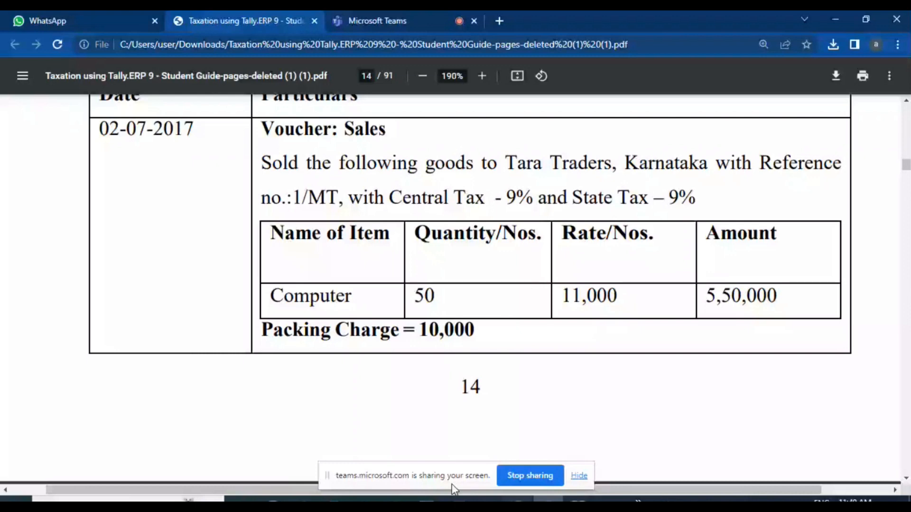
key(alt+Tab)
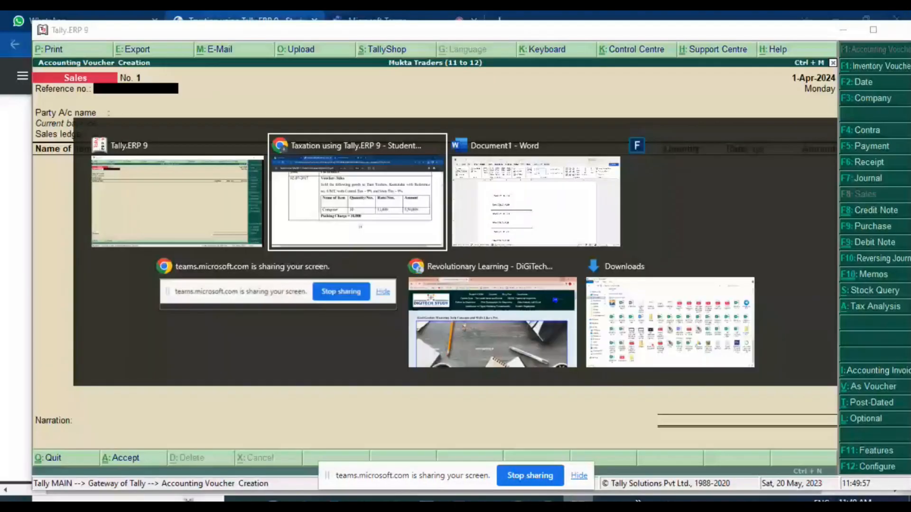
key(Escape)
text(1/)
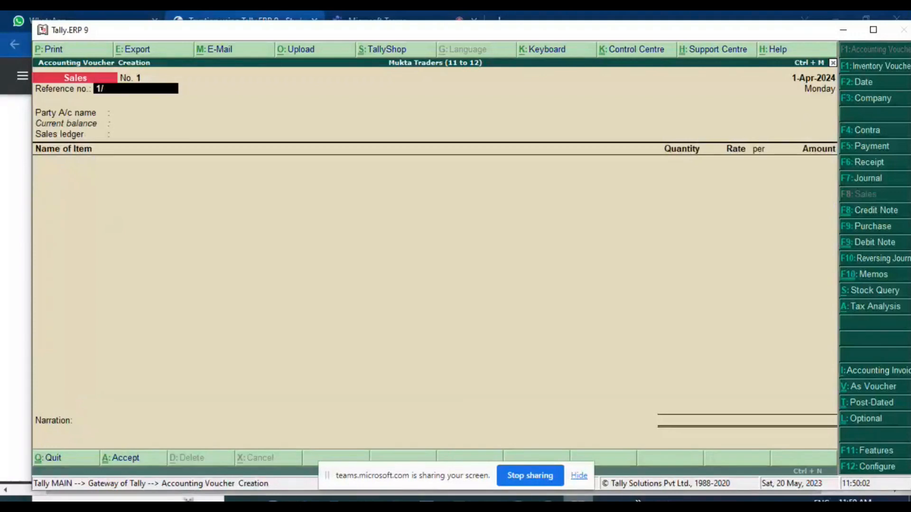
text(mt)
key(Return)
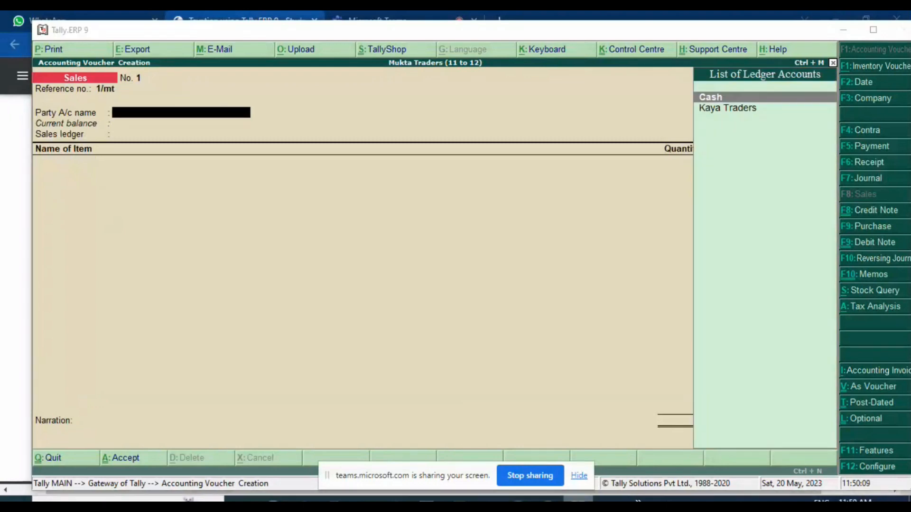
Start a party ledger named Tara Traders from the sales voucher, group it under Sundry Debtors, and maintain balances bill-by-bill
key(alt+Tab)
key(alt+Tab)
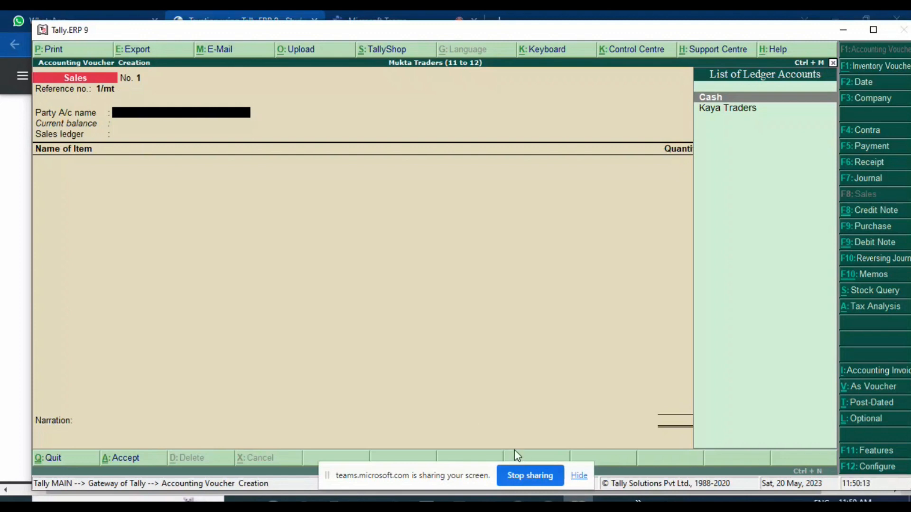
key(alt+Tab)
key(alt+Tab)
key(alt+c)
text(Tara)
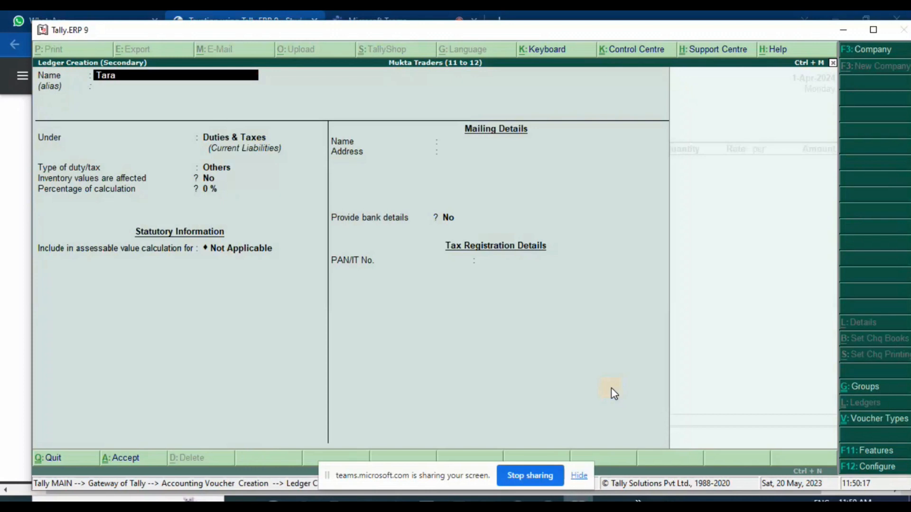
text( Traders)
key(Return)
key(Return)
text(Deb)
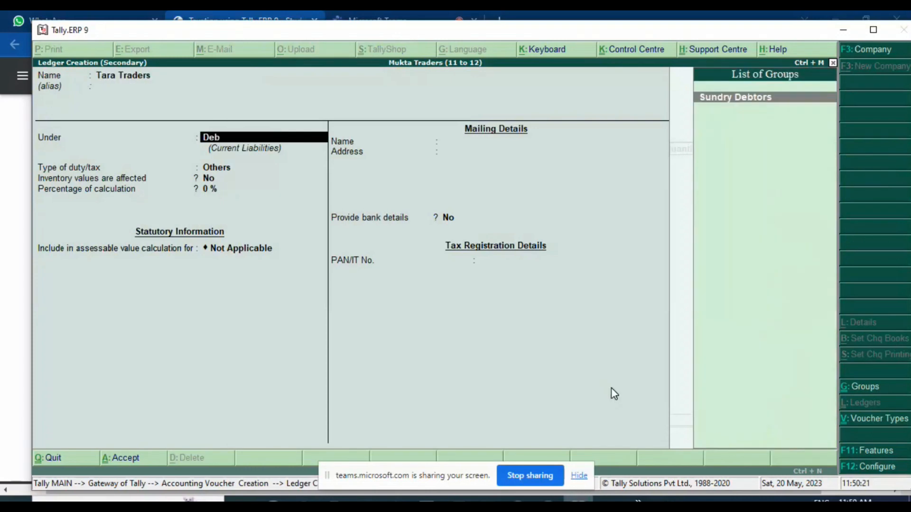
key(Return)
key(Return)
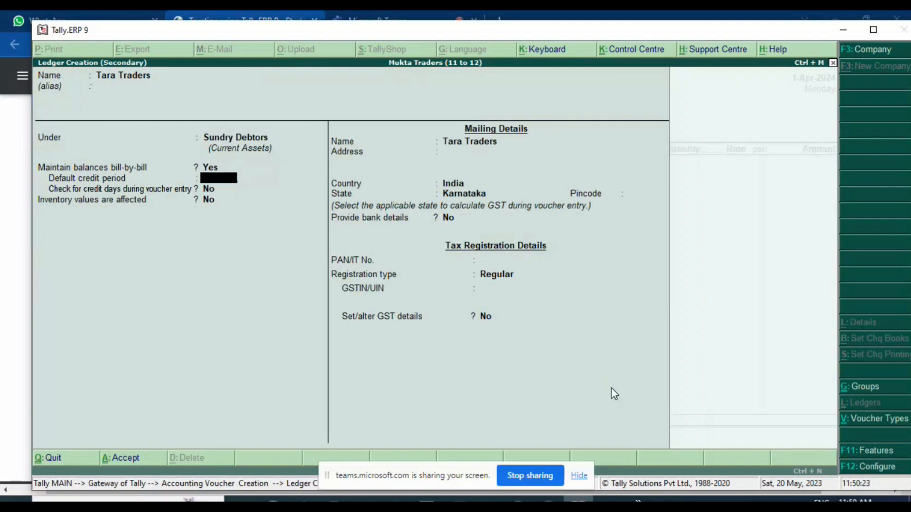
Keep the default credit, inventory, mailing and bank settings for Tara Traders, with India as country and Karnataka as state
key(Return)
key(Return)
key(Return)
key(Return)
key(Return)
key(Return)
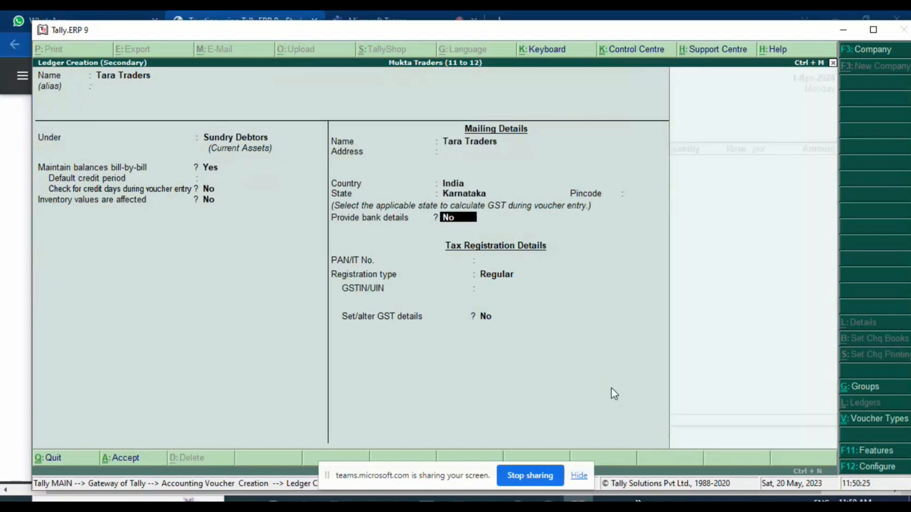
key(Return)
key(Return)
Enter the PAN/IT number for Tara Traders and keep Regular as the registration type
key(BackSpace)
text(AS)
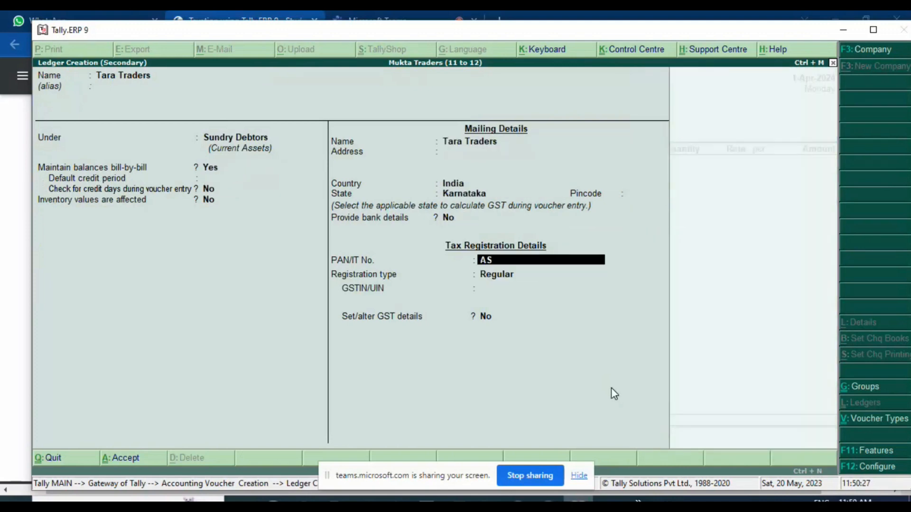
text(DFG3245J)
key(Return)
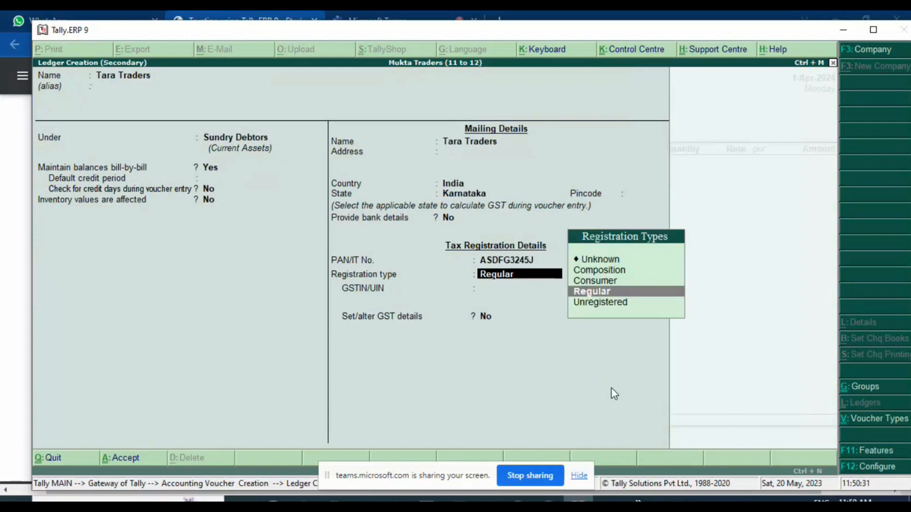
key(Return)
Switch to the Word document to look up the GSTIN in the table's third row and return to Tally.ERP 9
key(Return)
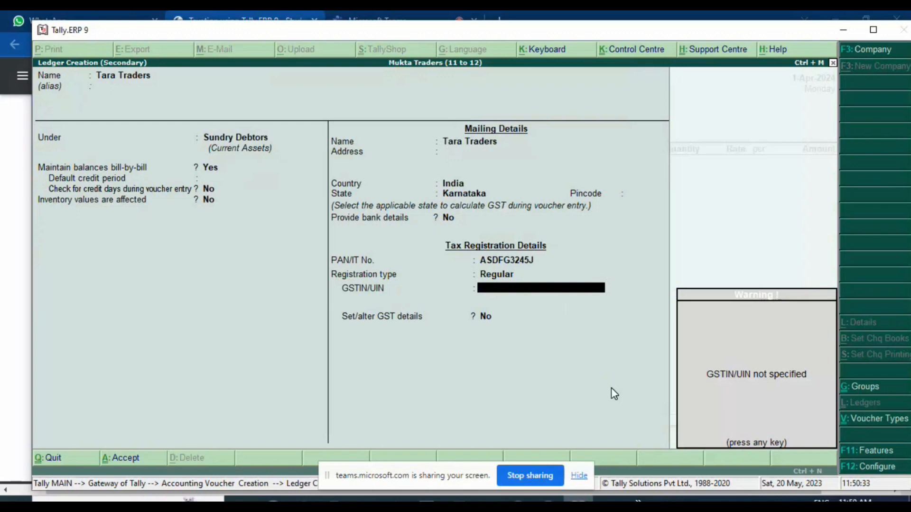
key(alt+Tab)
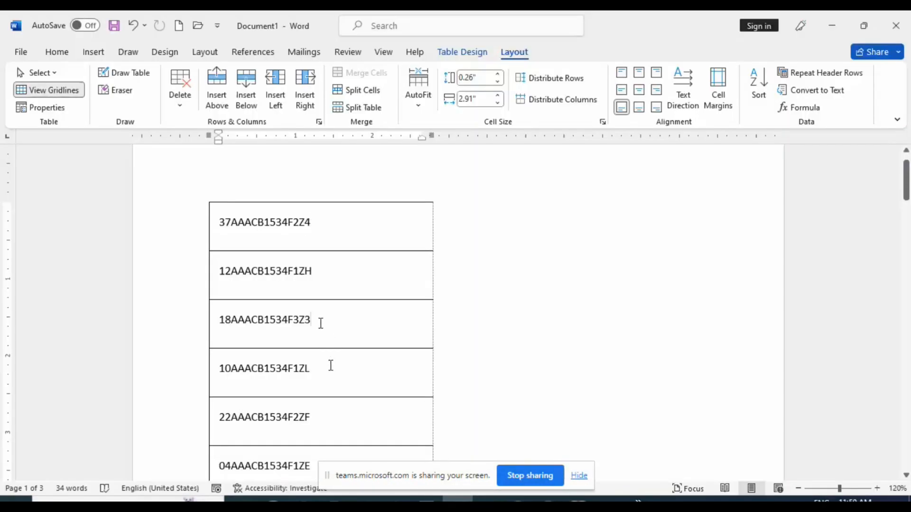
drag(319, 322, 362, 322)
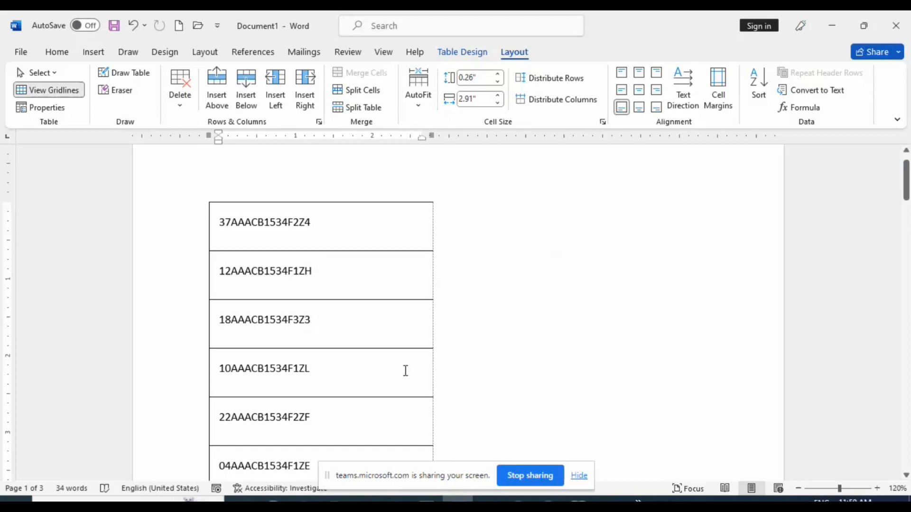
key(alt+Tab)
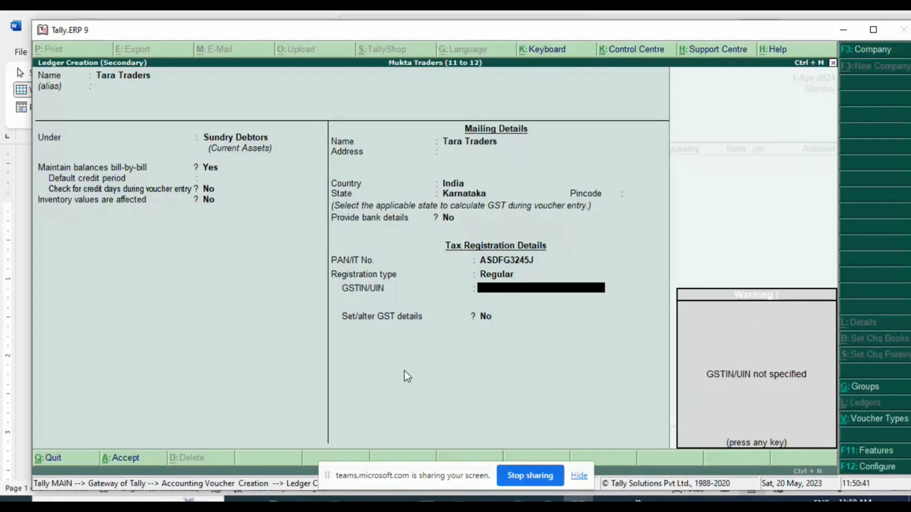
key(alt+Tab)
key(alt+Tab)
key(Return)
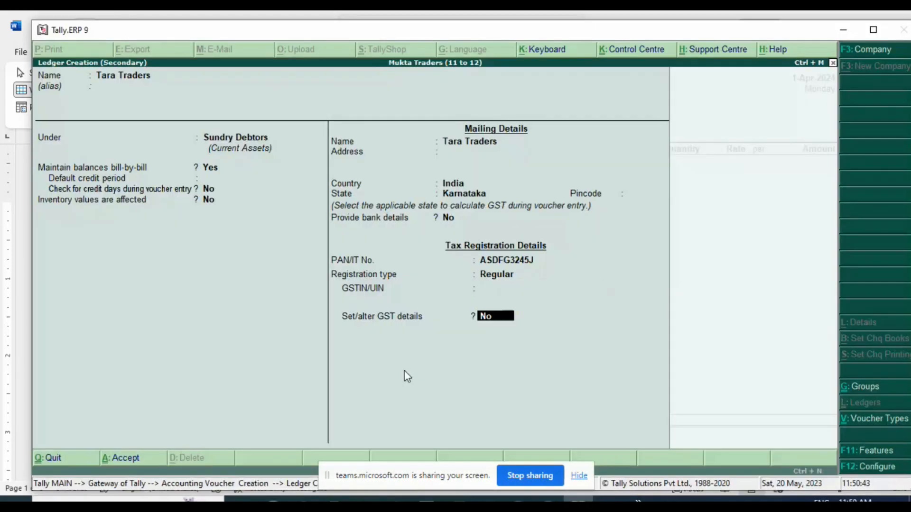
key(2)
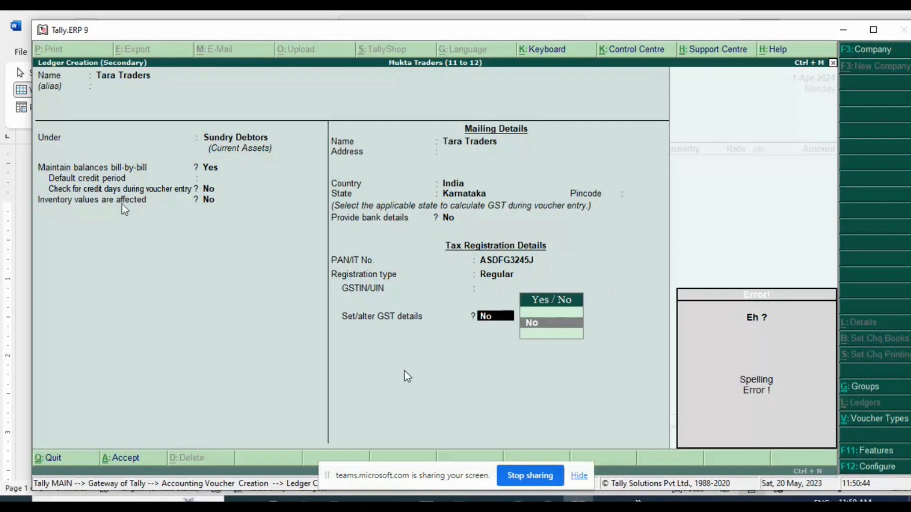
key(BackSpace)
Fill in the GSTIN/UIN for Tara Traders from the third row of the Word document's table, switching between both apps
click(496, 291)
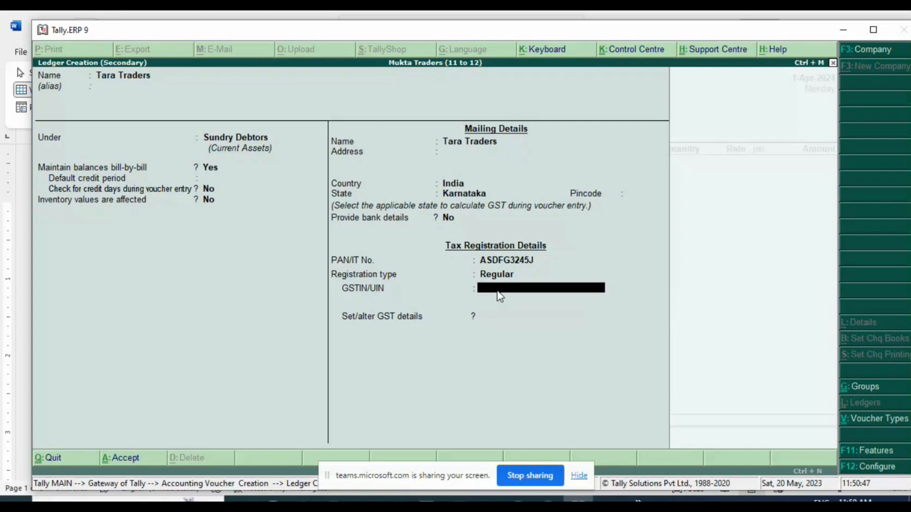
text(18AAA)
key(alt+Tab)
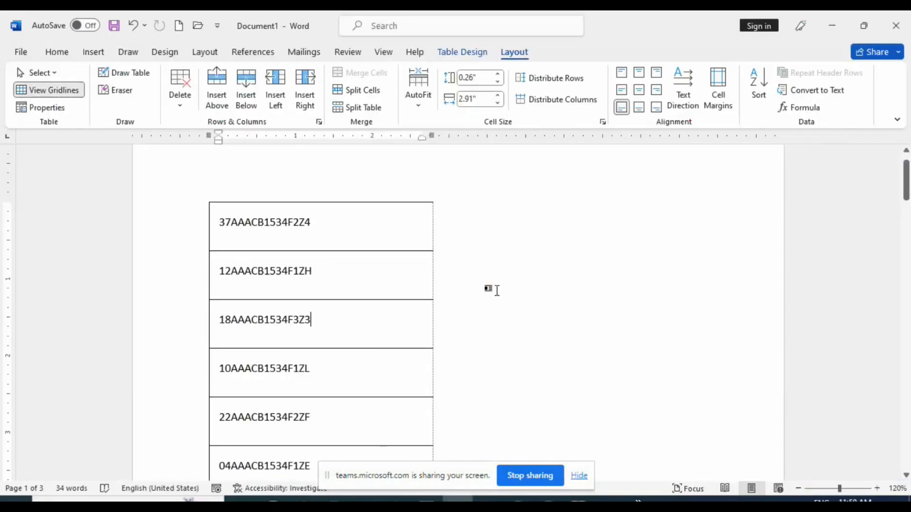
key(alt+Tab)
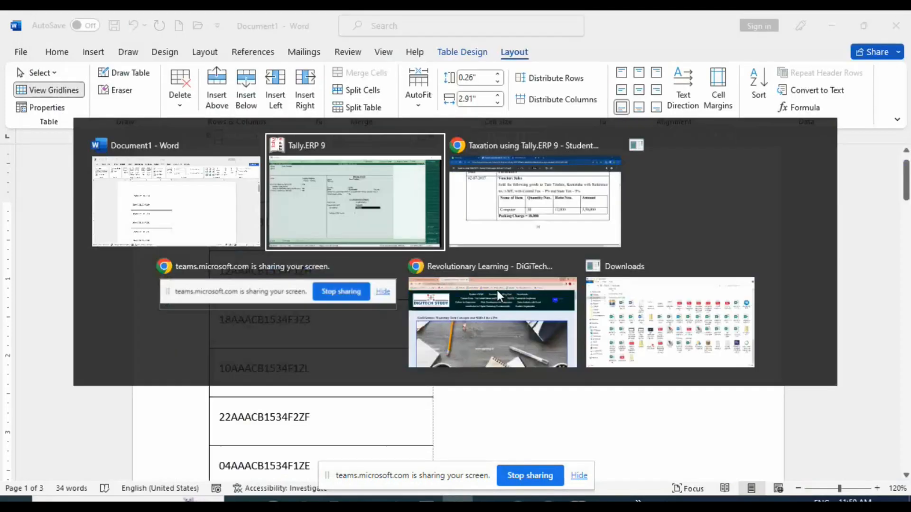
text(CB)
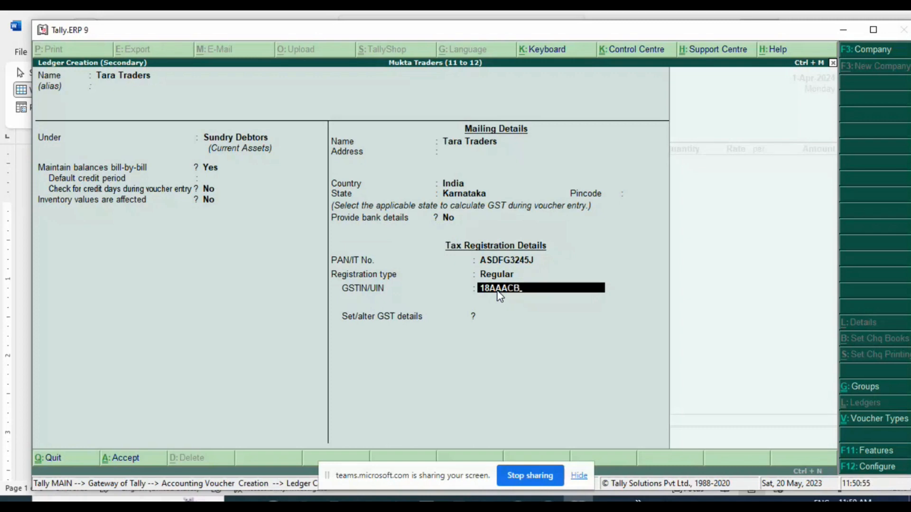
text(1534)
key(alt+Tab)
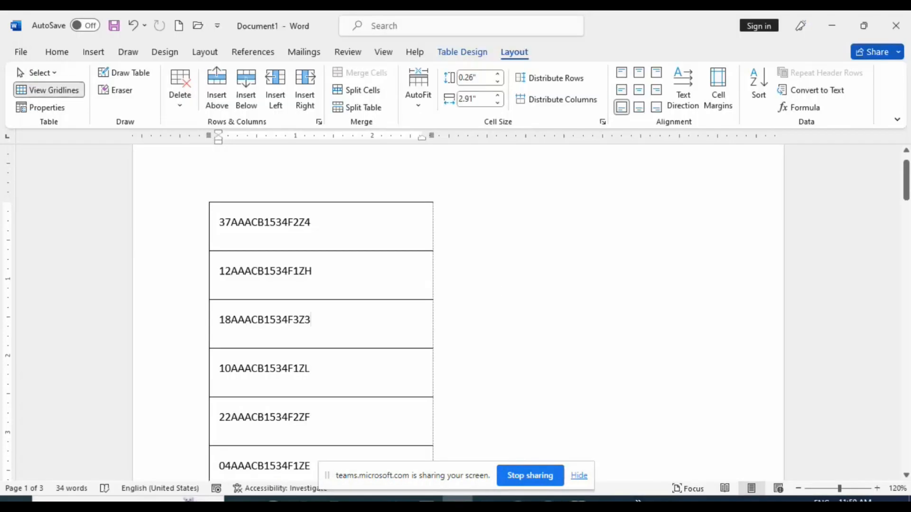
key(alt+Tab)
text(F)
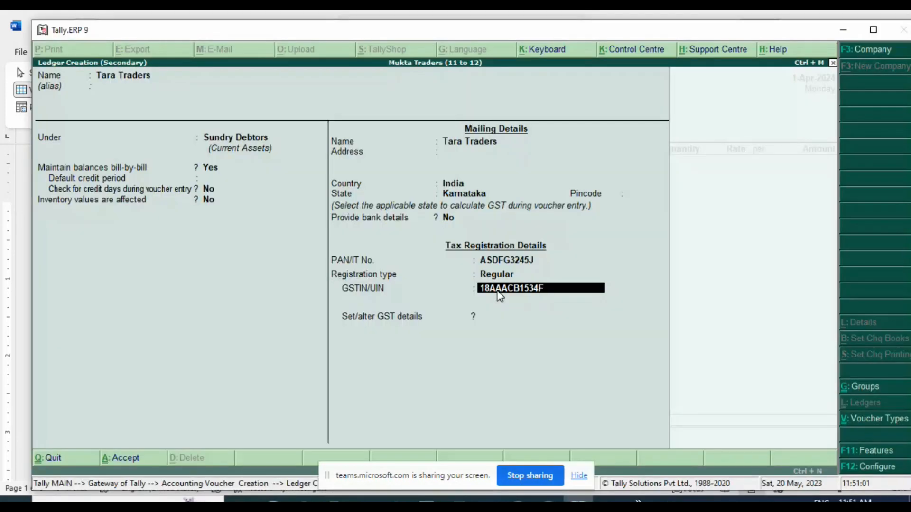
text(3Z3)
key(Return)
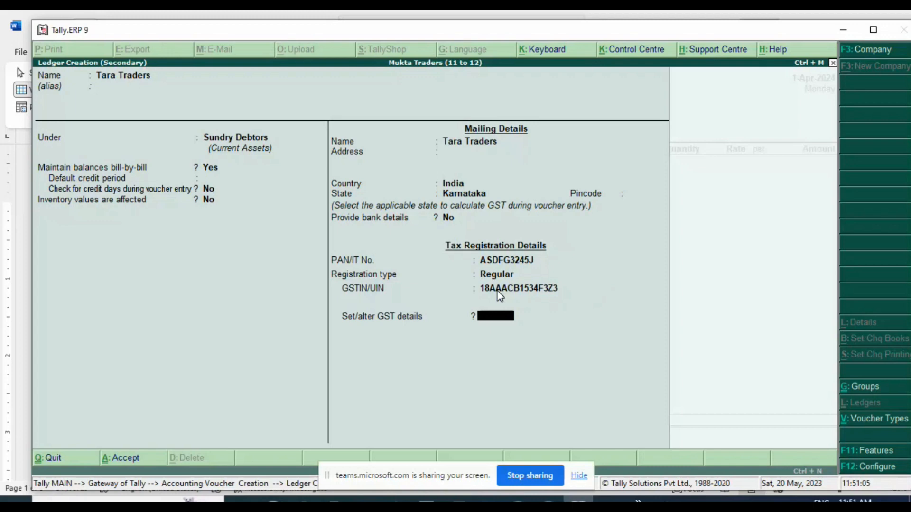
Set/alter GST details for Tara Traders to Yes, keep the default GST details with registration type Regular, and save the ledger
text(yes)
key(Return)
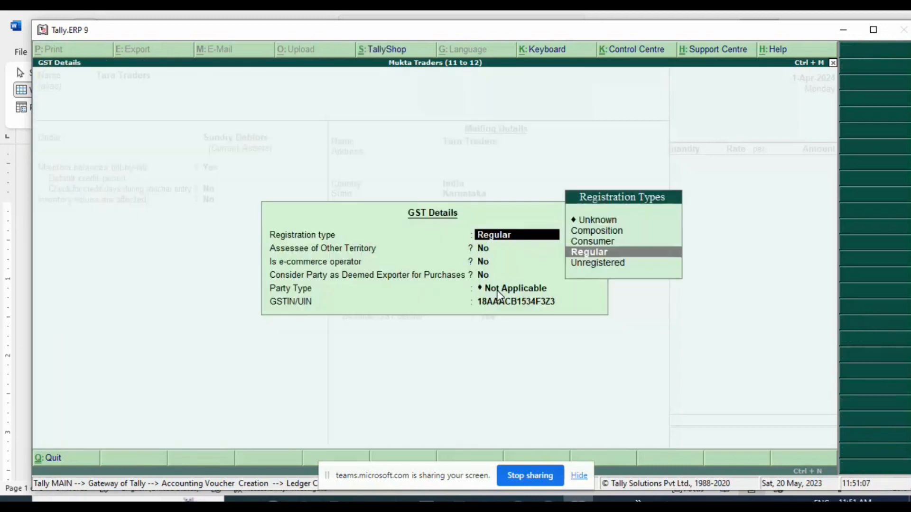
key(Return)
key(Return)
key(Return)
key(Return)
key(Return)
key(Return)
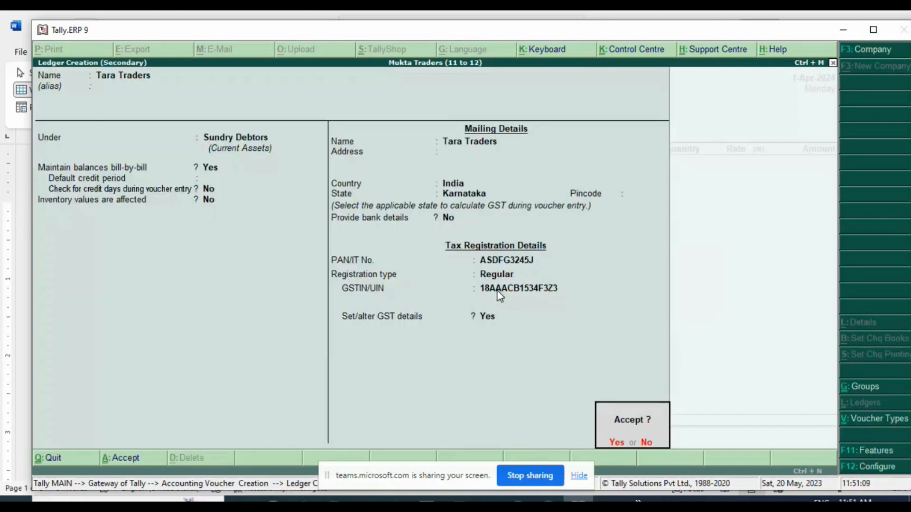
key(Return)
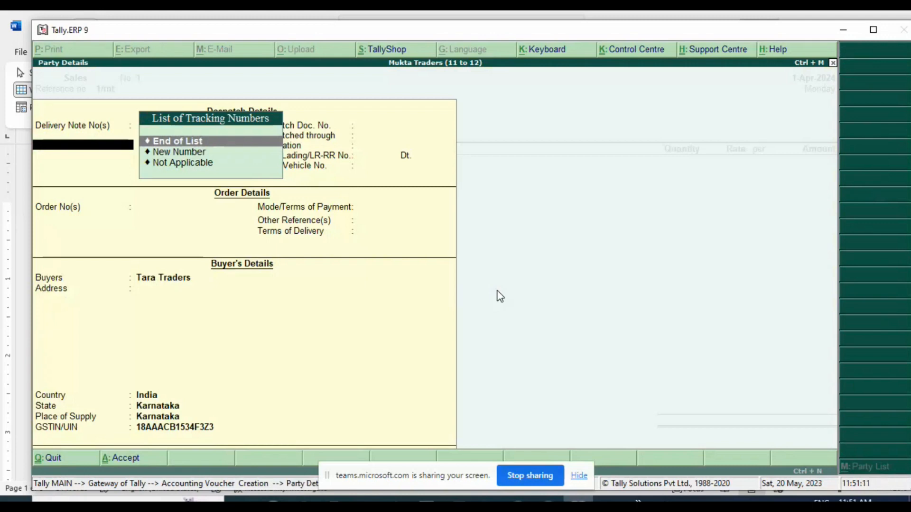
Add new delivery note number 01 dated 1-Apr-2024 to the sale's despatch details
text(al)
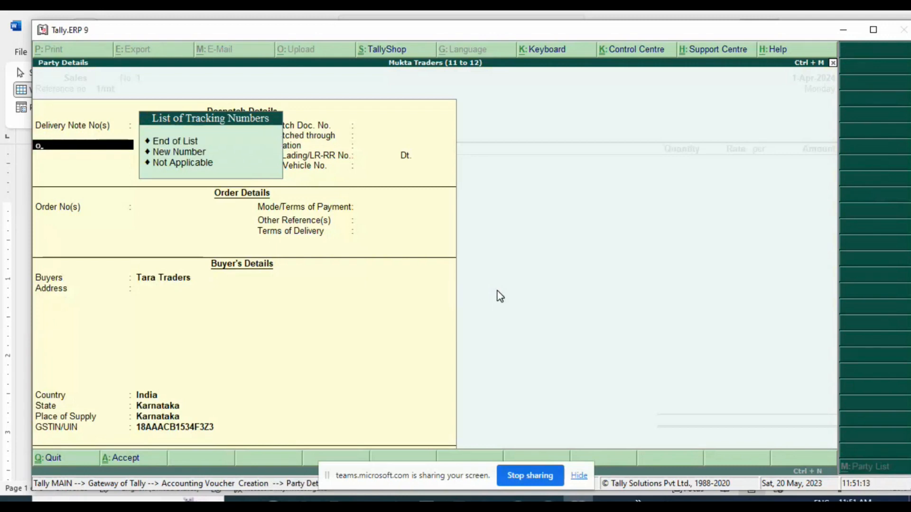
key(BackSpace)
key(BackSpace)
key(Return)
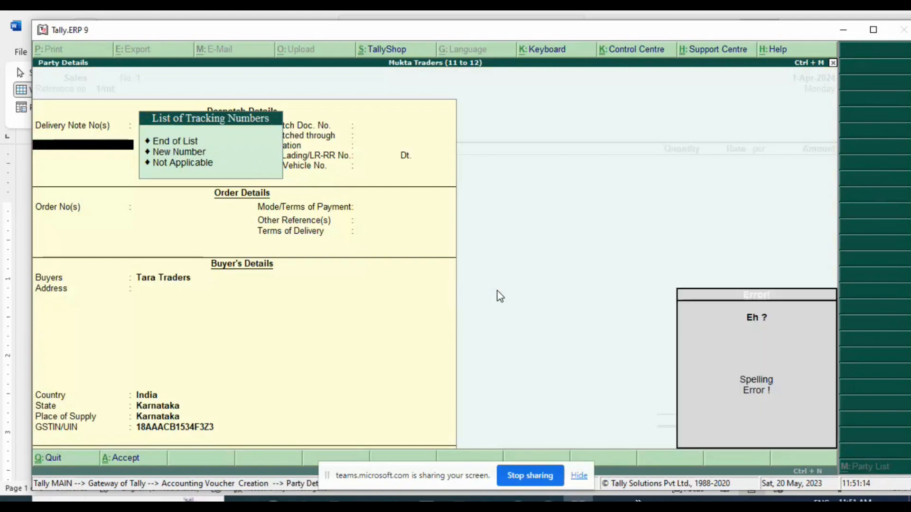
click(181, 156)
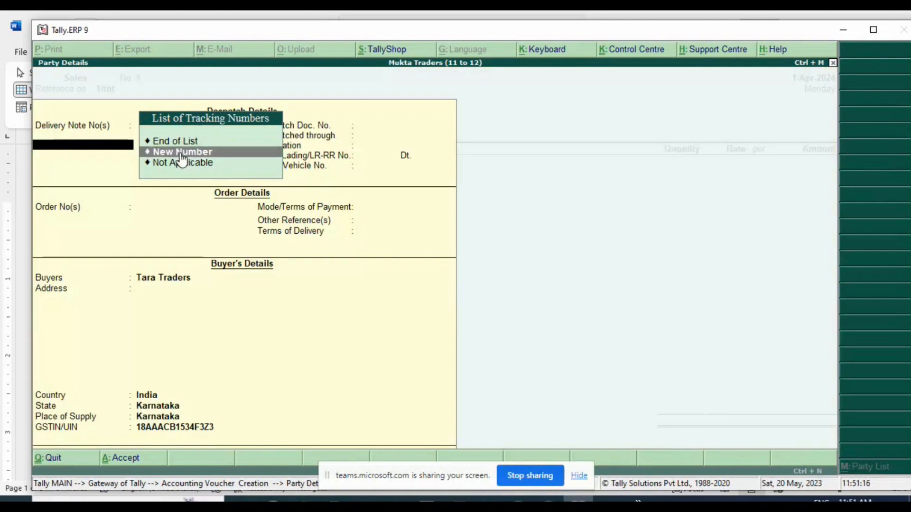
click(181, 155)
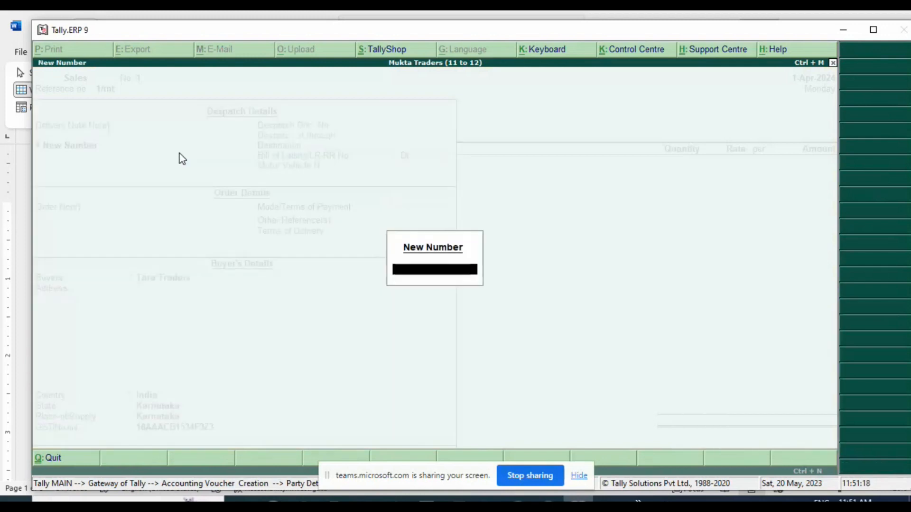
text(01)
key(Return)
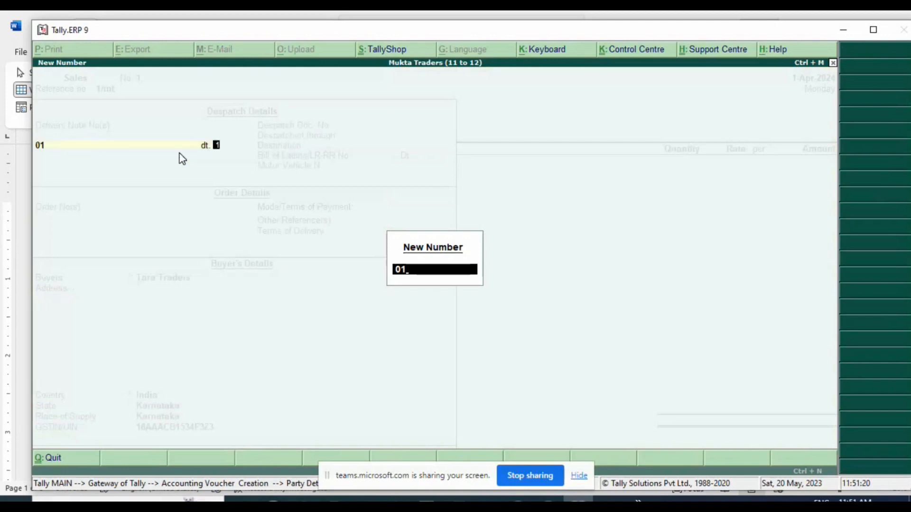
key(Return)
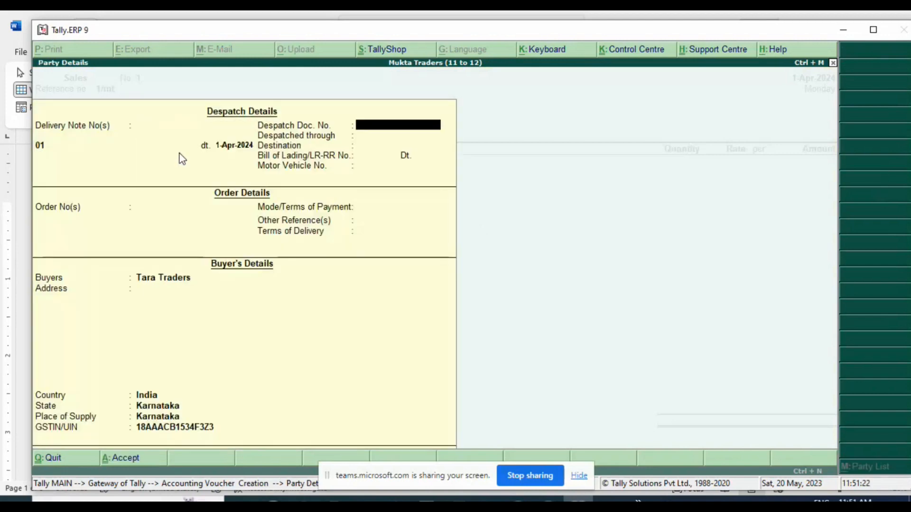
Enter Mt/01 as the despatch document number
text(Railwa)
key(BackSpace)
key(BackSpace)
key(BackSpace)
key(BackSpace)
key(BackSpace)
key(BackSpace)
text(Mt/01)
key(Return)
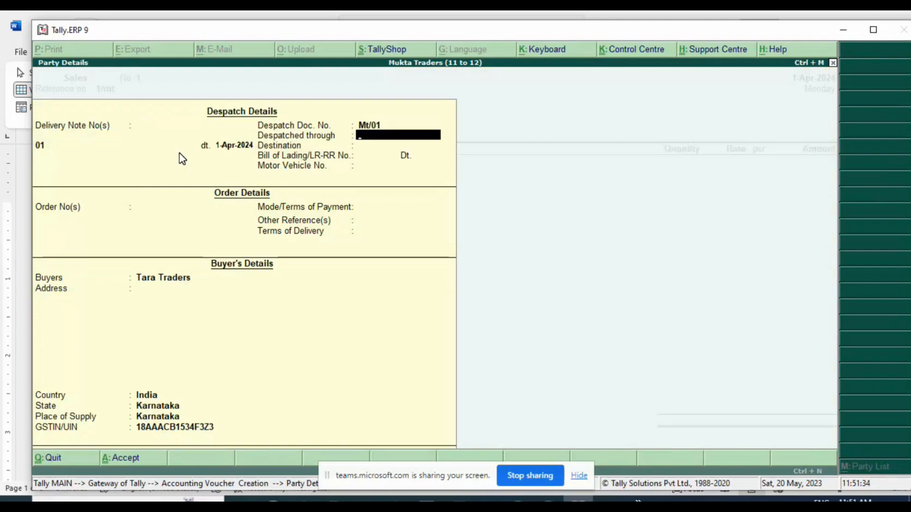
Set the goods as despatched through Railways with Karnataka as the destination
text(Railways)
key(Return)
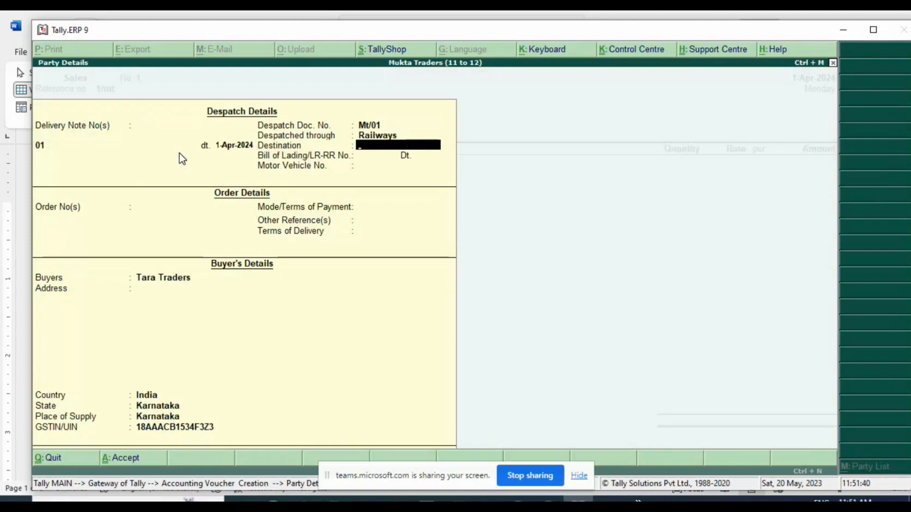
text(Karnataka)
key(Return)
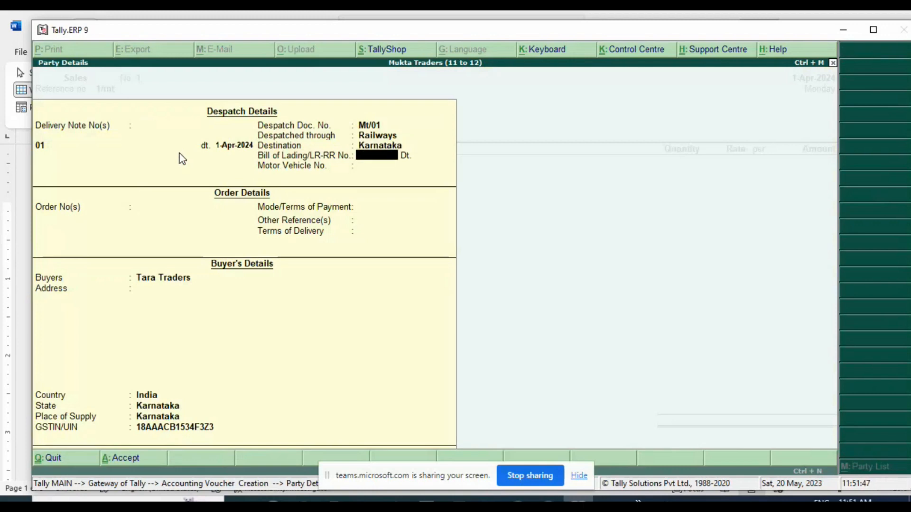
Enter bill of lading number 11 dated 1-Apr-2024 and leave the motor vehicle number blank
text(11)
key(Return)
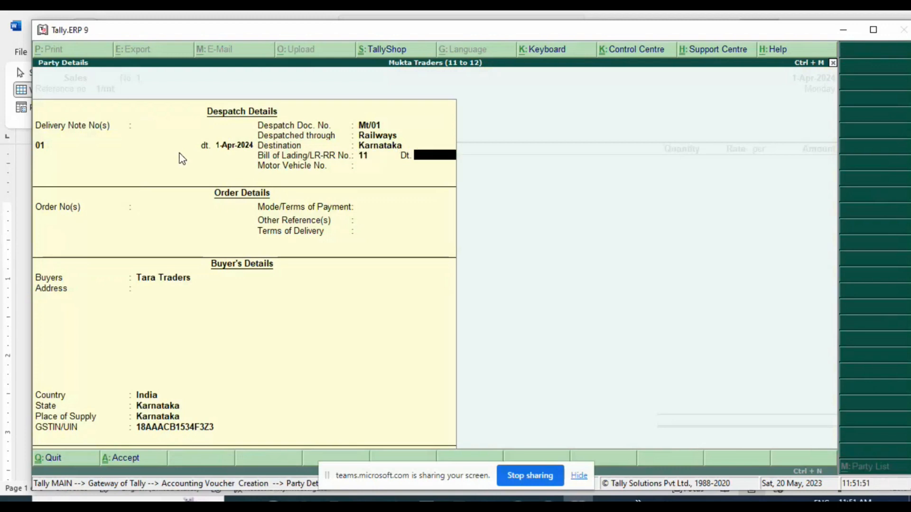
text(1/4)
key(Return)
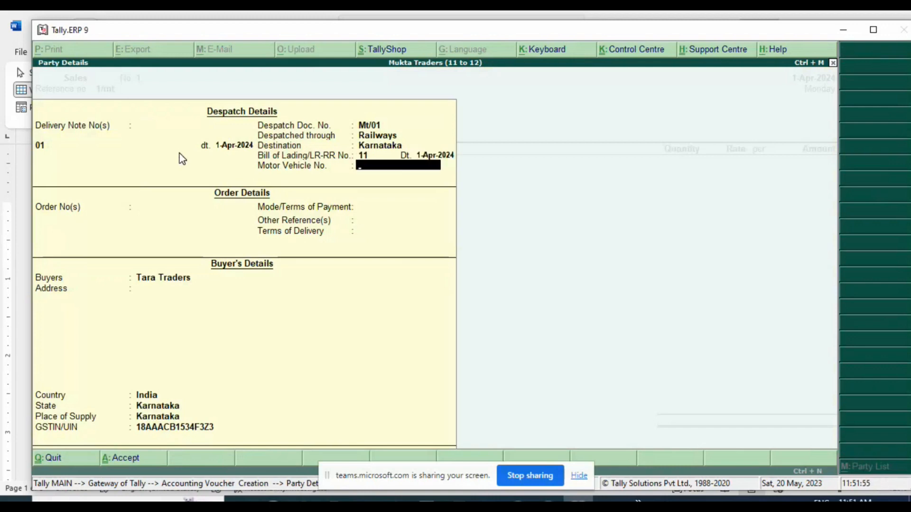
key(BackSpace)
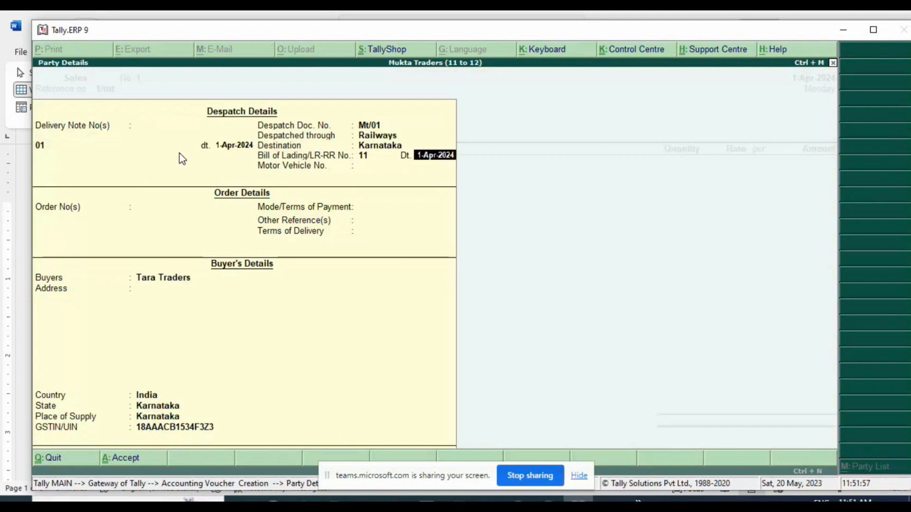
key(Return)
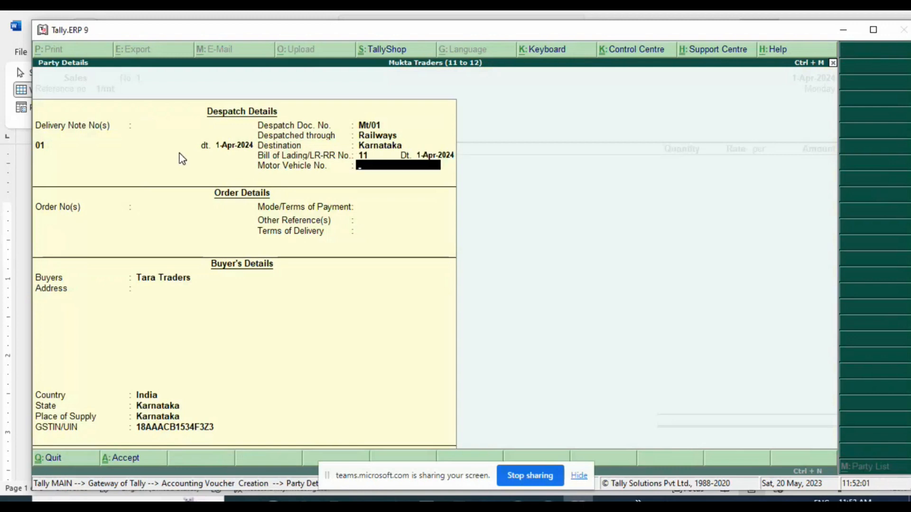
key(Return)
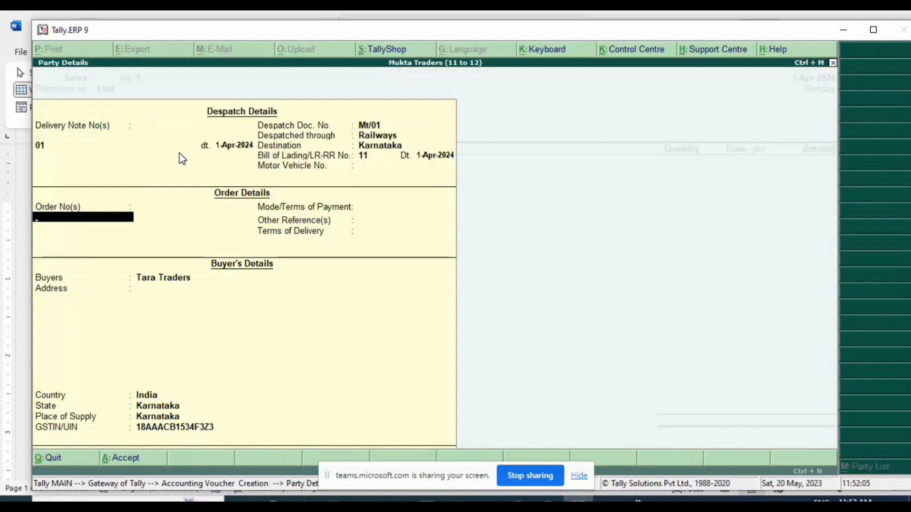
Enter the order number in the order details, dated 1-Apr-2024, and finish the order list
text(01)
key(Return)
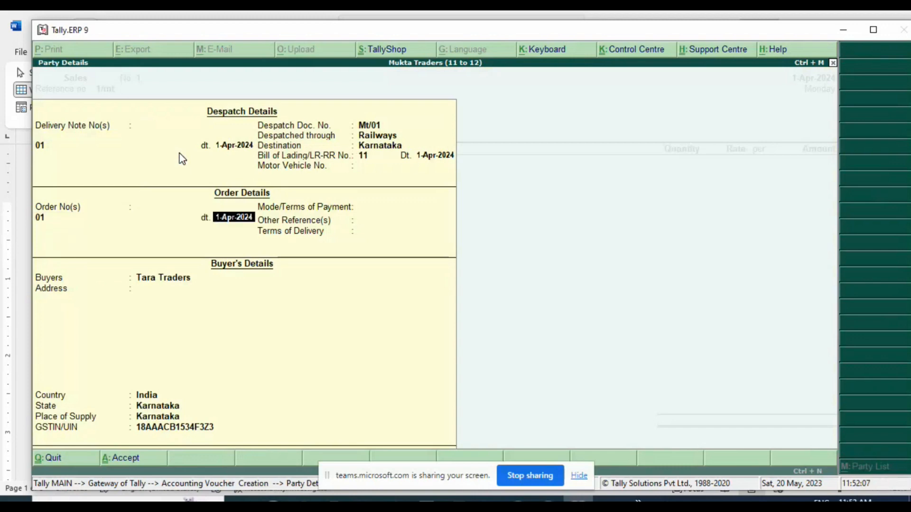
key(Return)
key(Return)
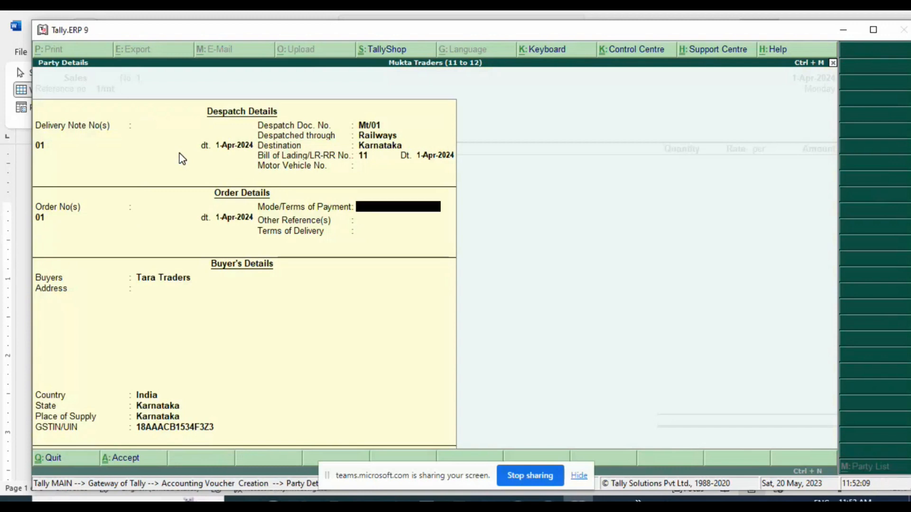
Set the payment terms to COD, the other reference to 001 and the terms of delivery to 5% Dis on Full Pay
text(COD)
key(Return)
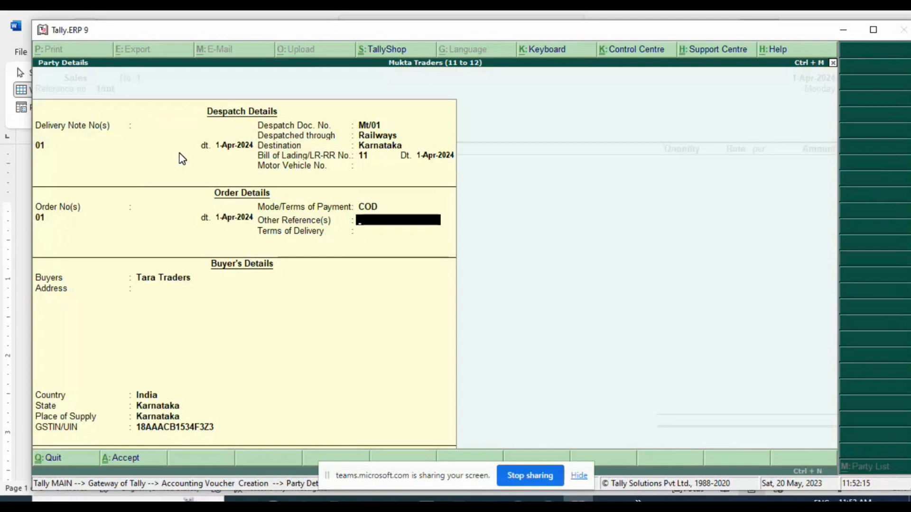
text(001)
key(Return)
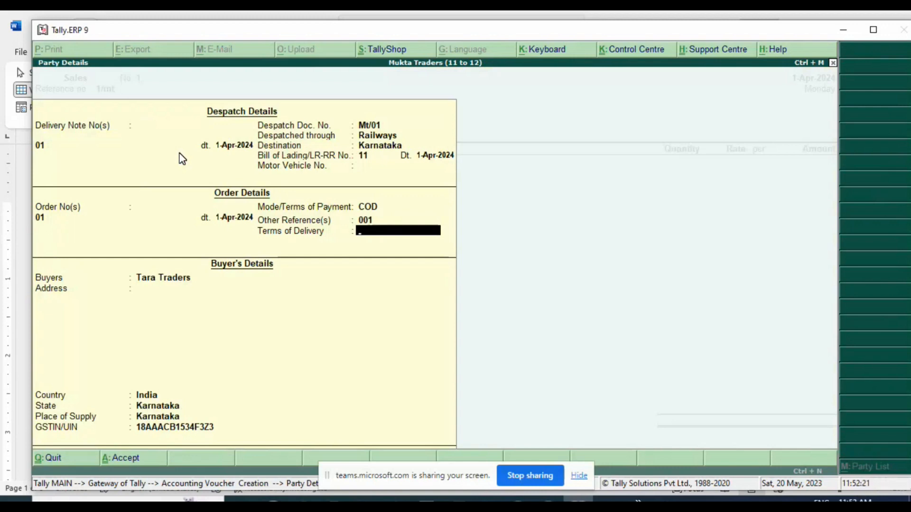
text(5% Dis on Full)
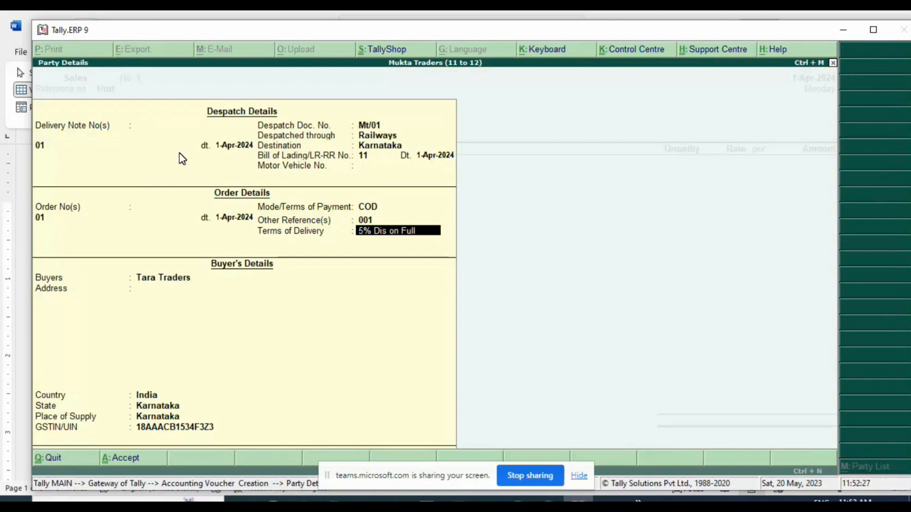
text( Pay)
key(Return)
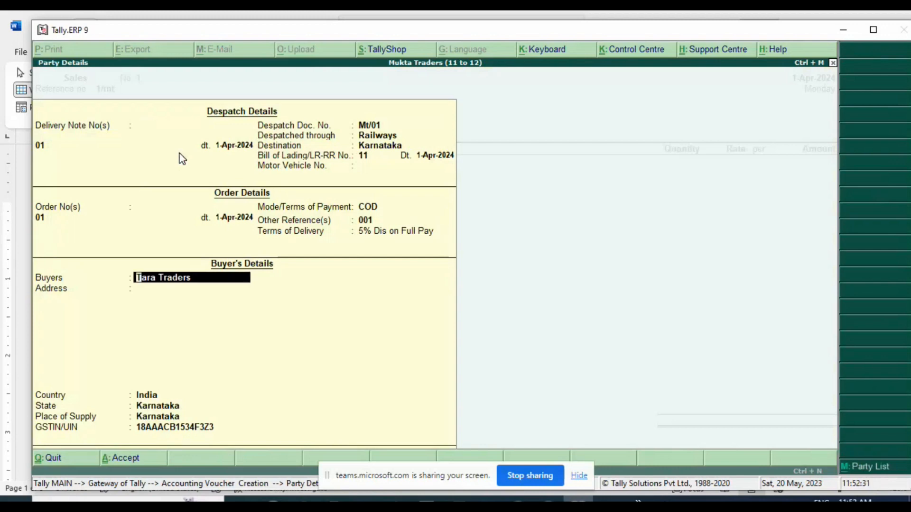
Keep Tara Traders' prefilled buyer details, leave the address blank and finish the party details
key(Return)
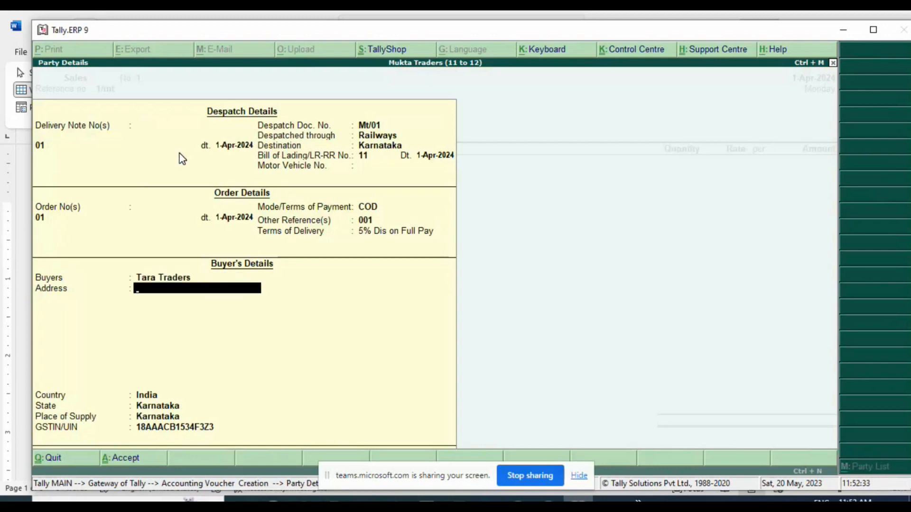
key(Return)
key(Return)
key(Return)
key(Return)
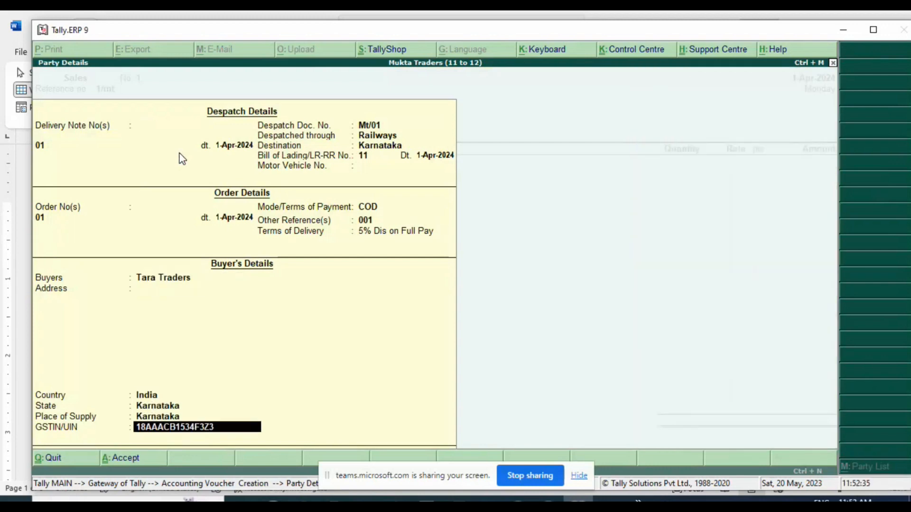
key(Return)
click(180, 154)
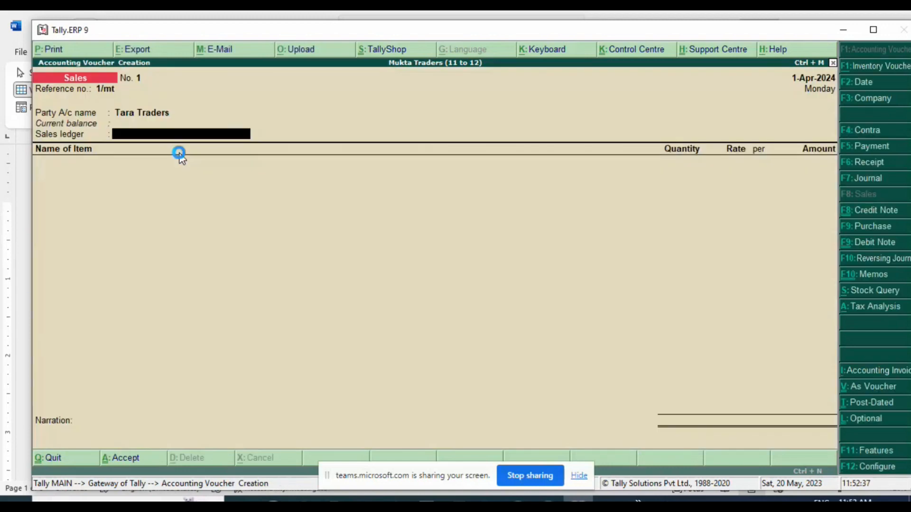
Create a ledger named Sales under Sales Accounts from the voucher's sales ledger field
key(alt+c)
text(Sales)
key(Return)
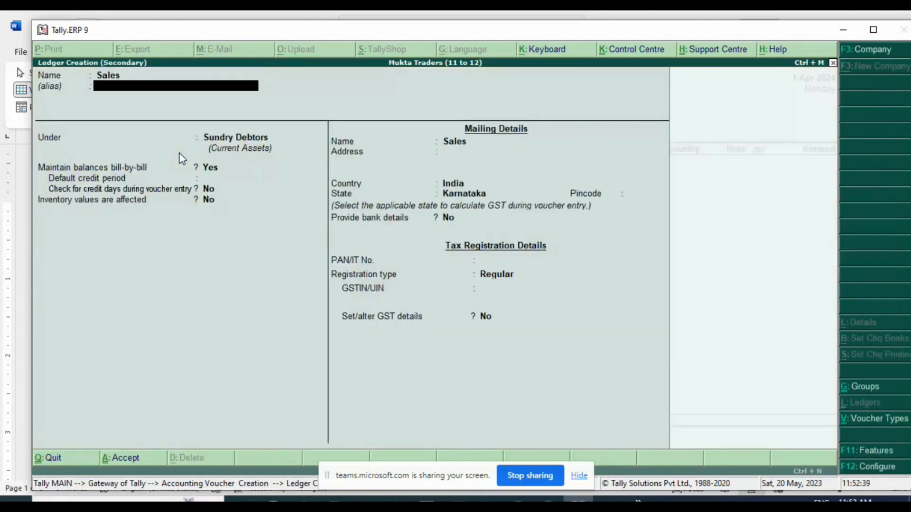
key(Return)
text(Sal)
key(Return)
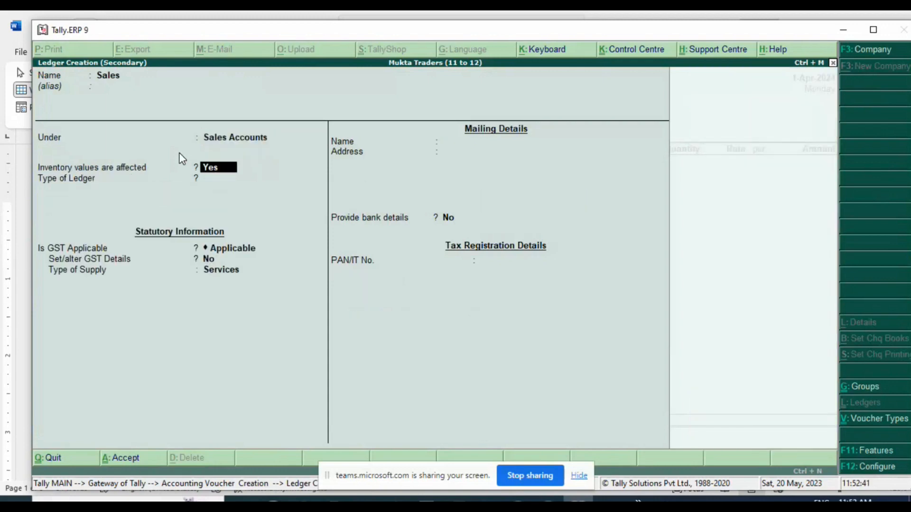
Keep inventory values affected and GST applicable, set the Sales ledger's type of supply to Goods, and save the ledger
key(Return)
key(Return)
key(Return)
key(Return)
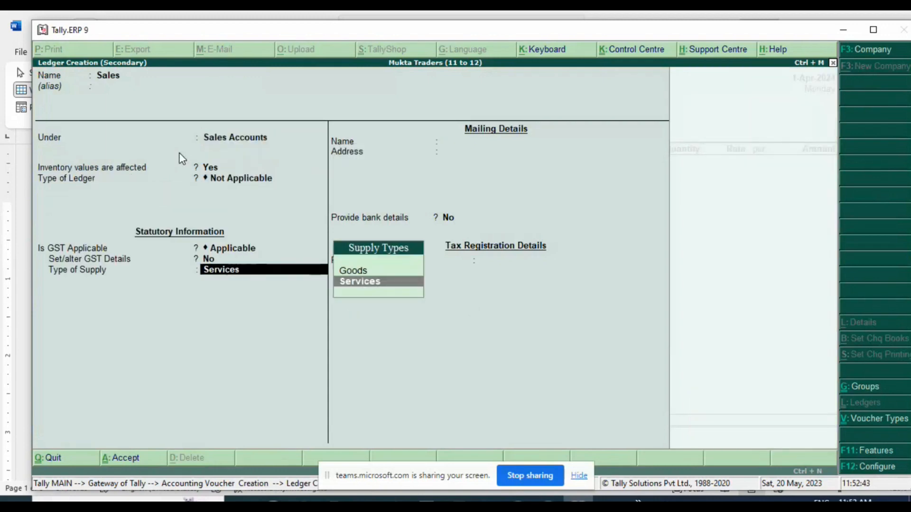
key(Up)
key(Return)
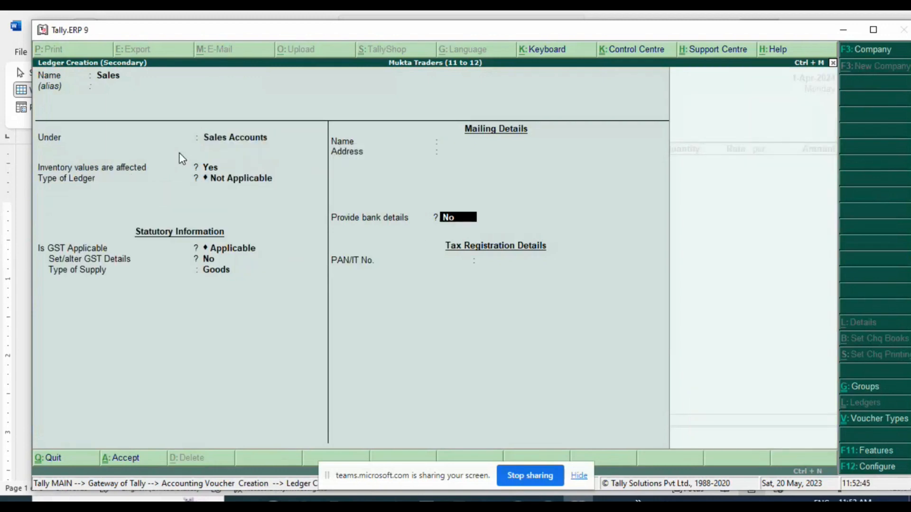
key(ctrl+a)
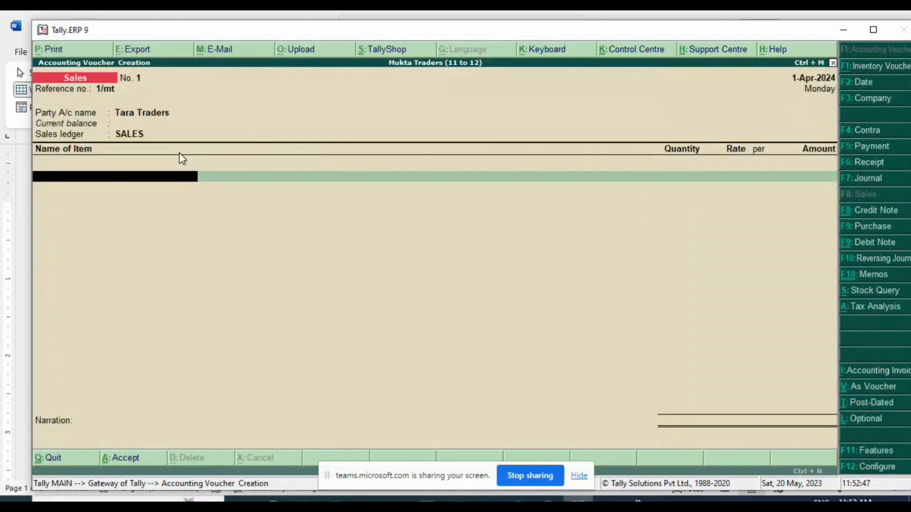
Add the Computer item to the sales voucher and allocate it to tracking number 01
key(Down)
key(Return)
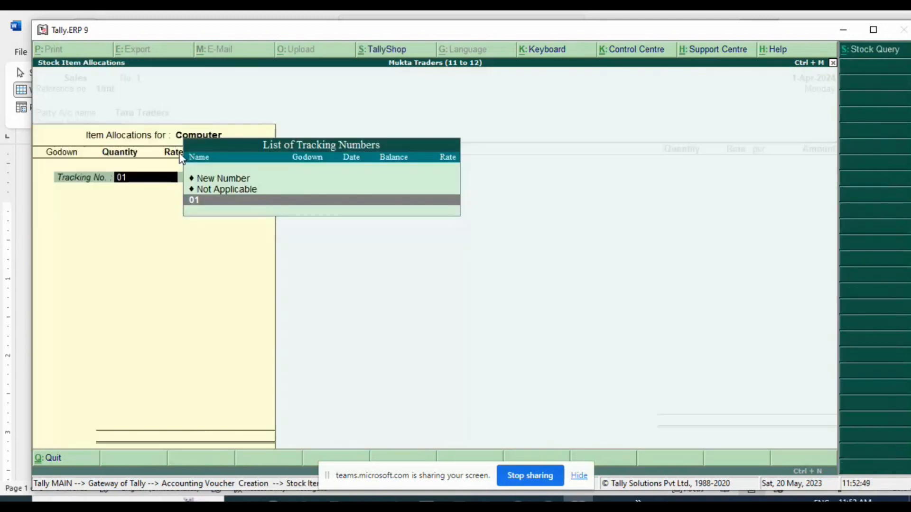
key(Return)
Look up the Computer quantity in the student guide PDF and enter 50 for Main Location
key(alt+Tab)
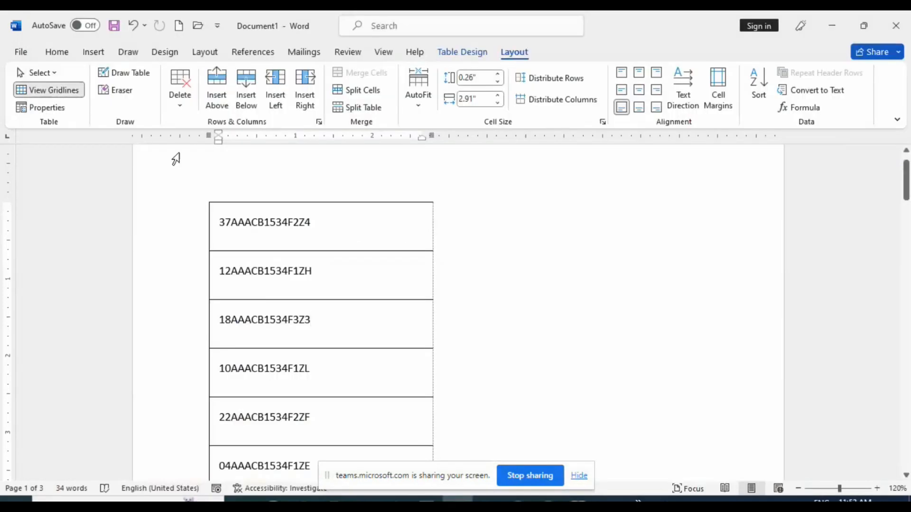
key(alt+Tab)
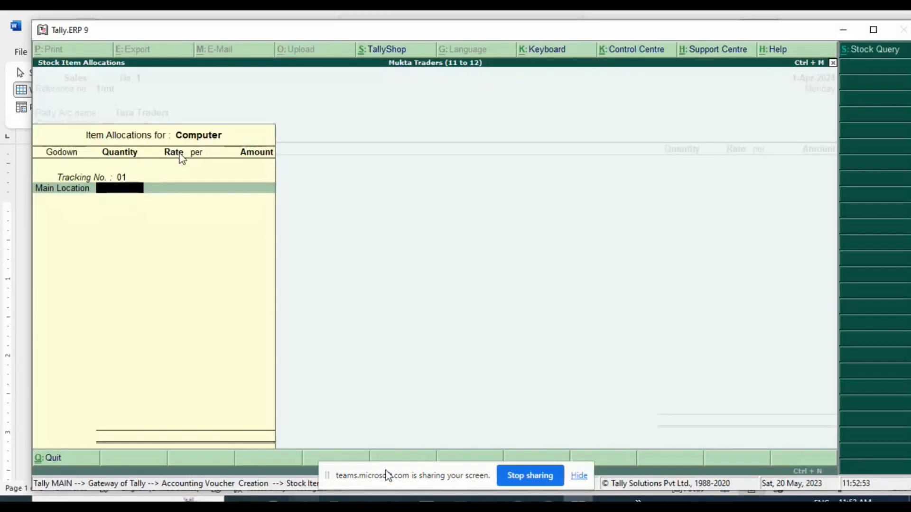
click(548, 501)
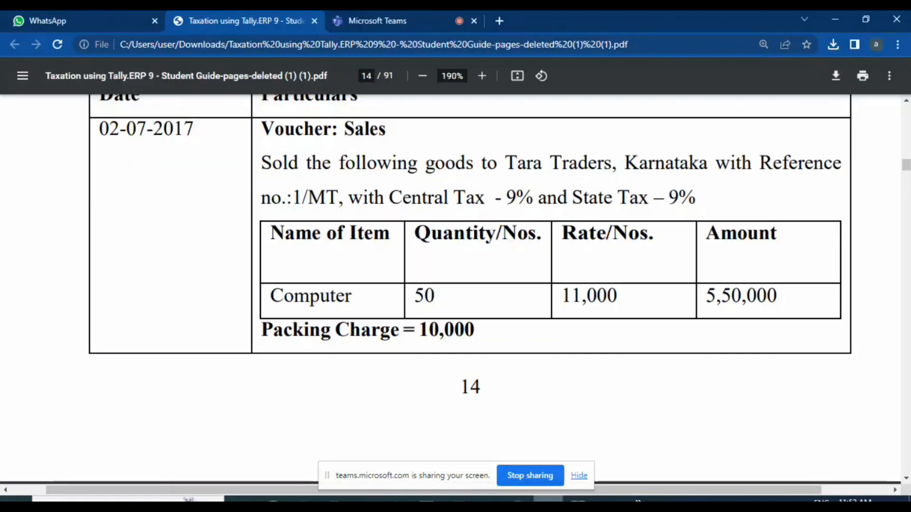
click(578, 501)
text(50)
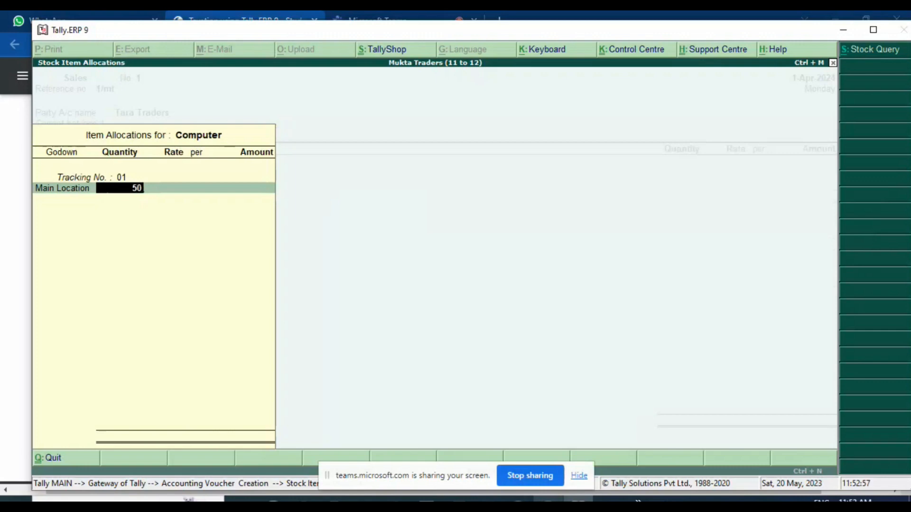
key(Return)
Check the rate in the guide, enter 11000 for Computer, and finish the item entries
key(alt+Tab)
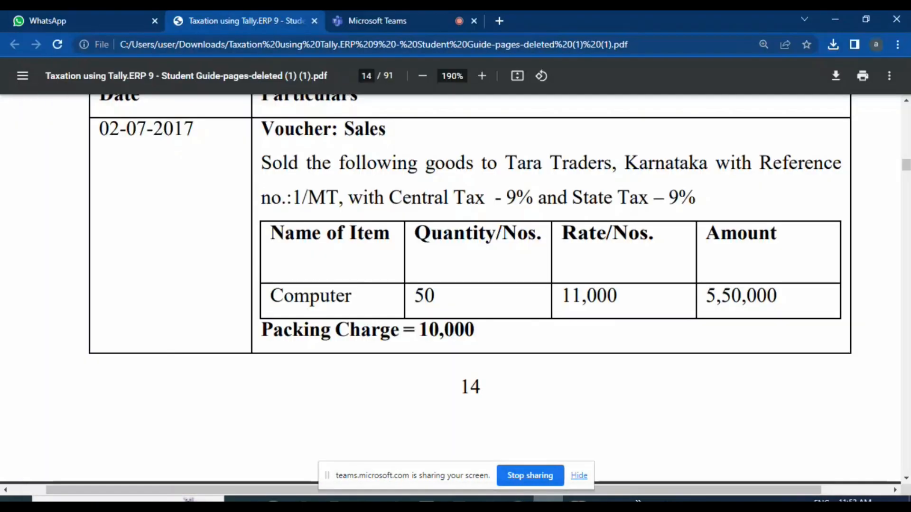
key(alt+Tab)
text(11000)
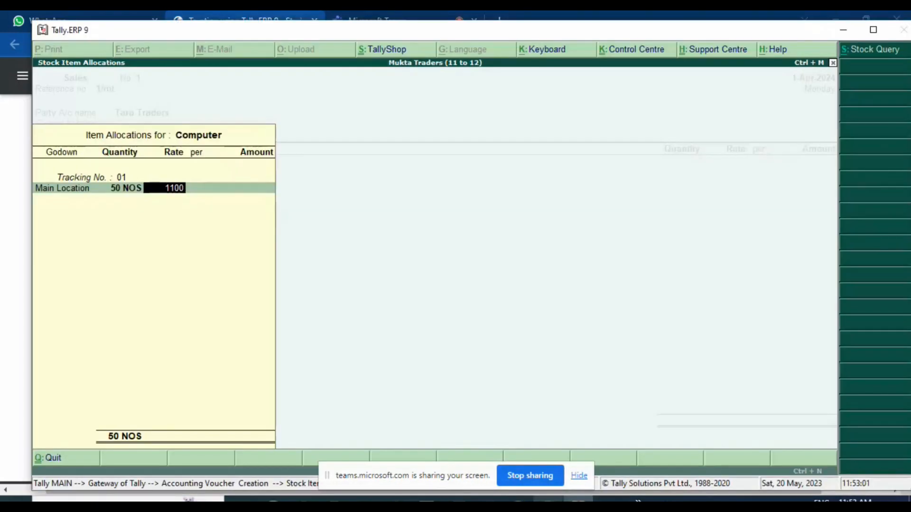
key(Return)
key(Return)
key(Return)
key(Return)
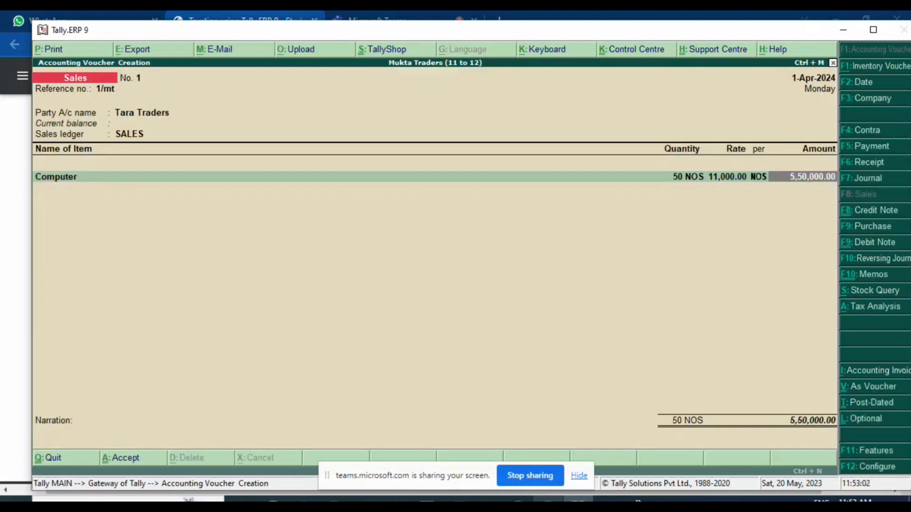
key(Return)
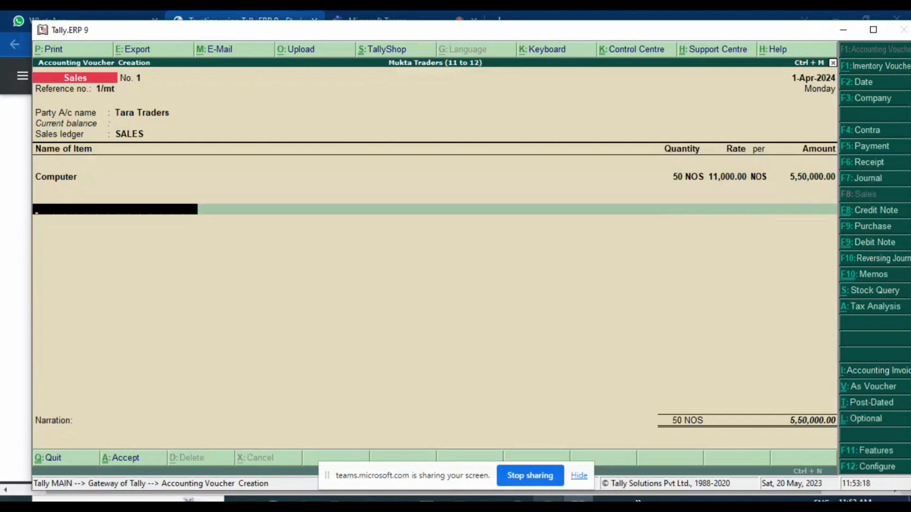
Create a ledger named Packing from the voucher and place it under Indirect Expenses
key(alt+c)
text(Packin)
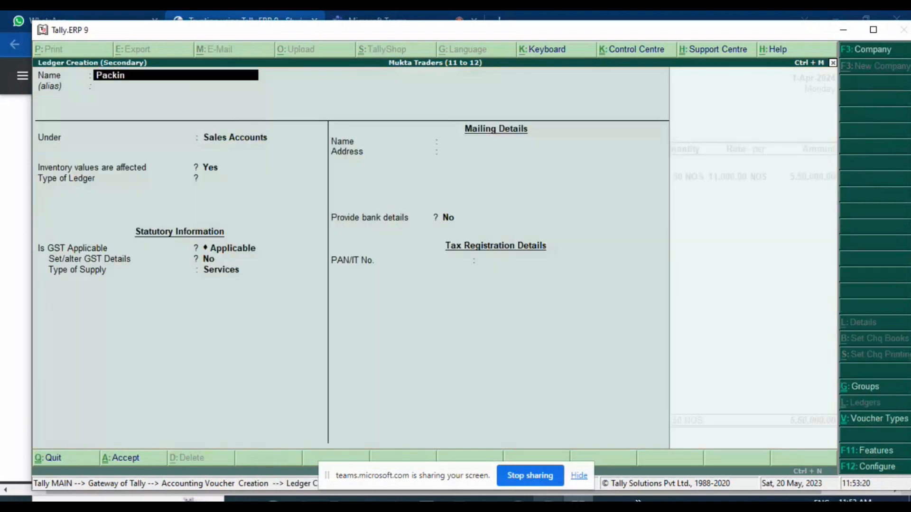
text(g)
key(Return)
key(Return)
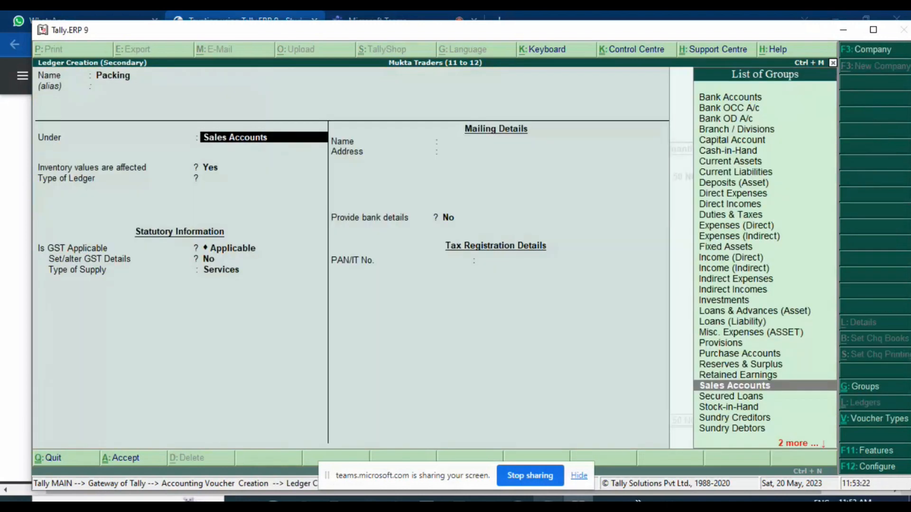
text(In)
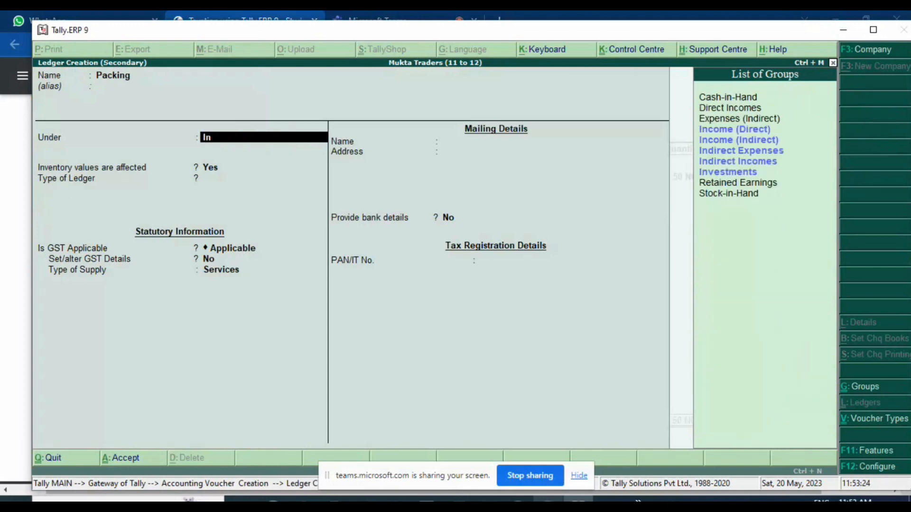
key(Down)
key(Down)
key(Return)
Keep Packing from affecting inventory, leave its ledger type Not Applicable, and set its GST applicability to Not Applicable
key(Return)
key(Return)
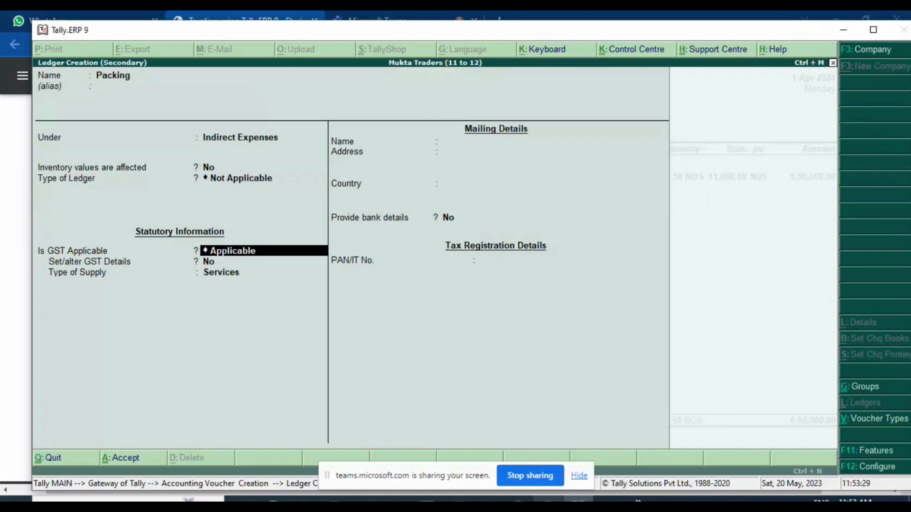
key(BackSpace)
key(Down)
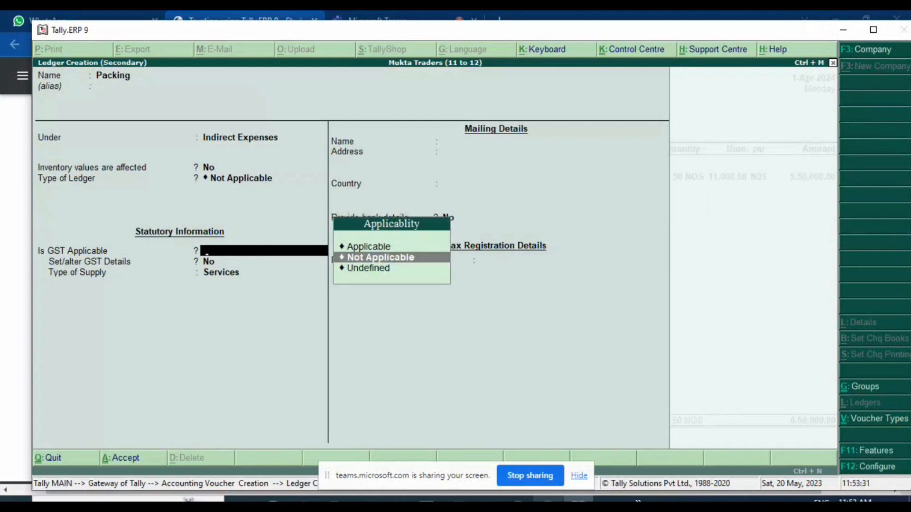
key(Return)
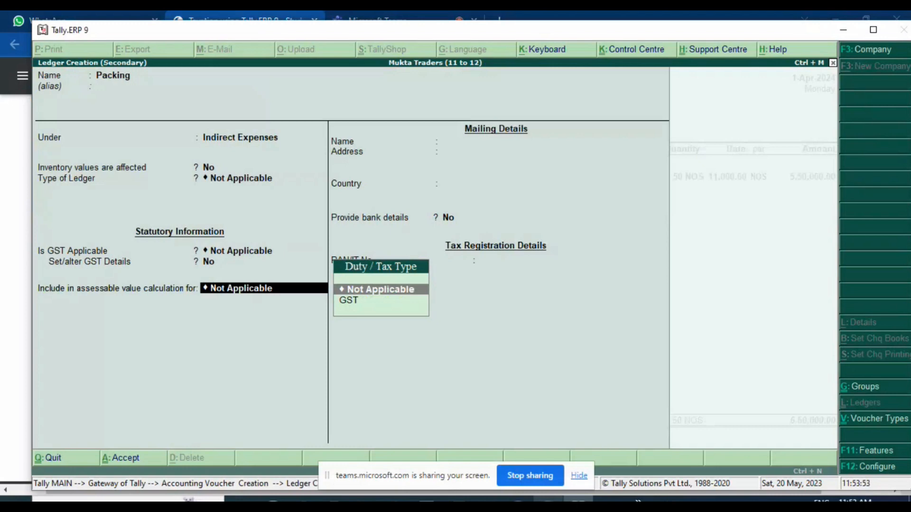
Include Packing in the assessable value calculation for GST, appropriated to Goods with the method Based on Value
key(Down)
key(Return)
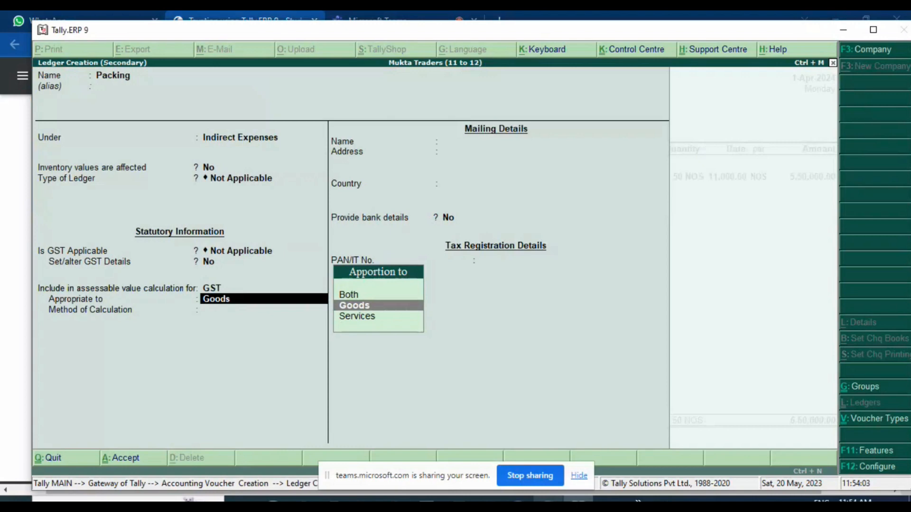
key(Return)
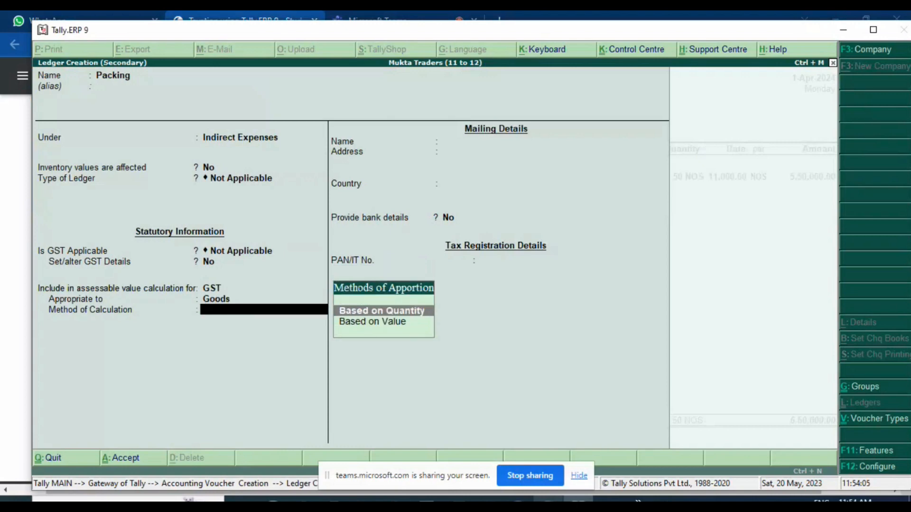
key(Down)
key(Return)
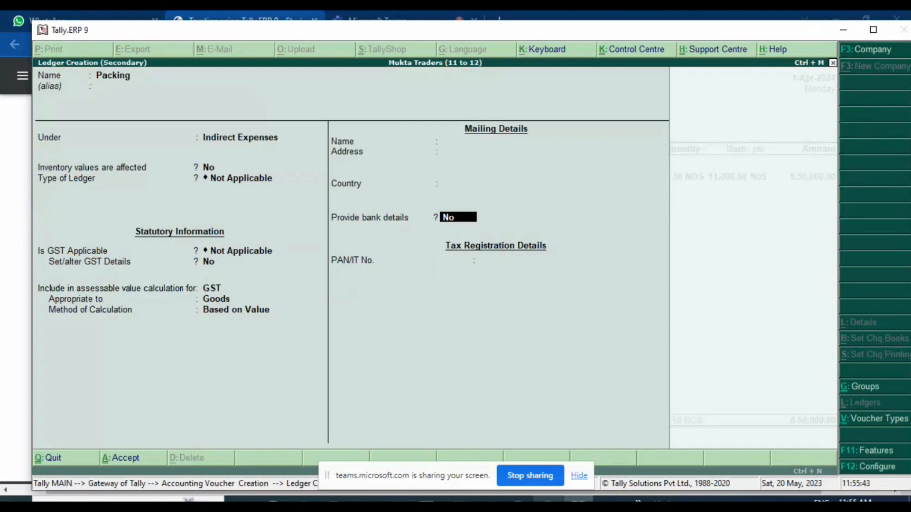
Save the Packing ledger and enter 10000 as its amount in the sales voucher
mouse_move(458, 500)
key(ctrl+a)
key(Return)
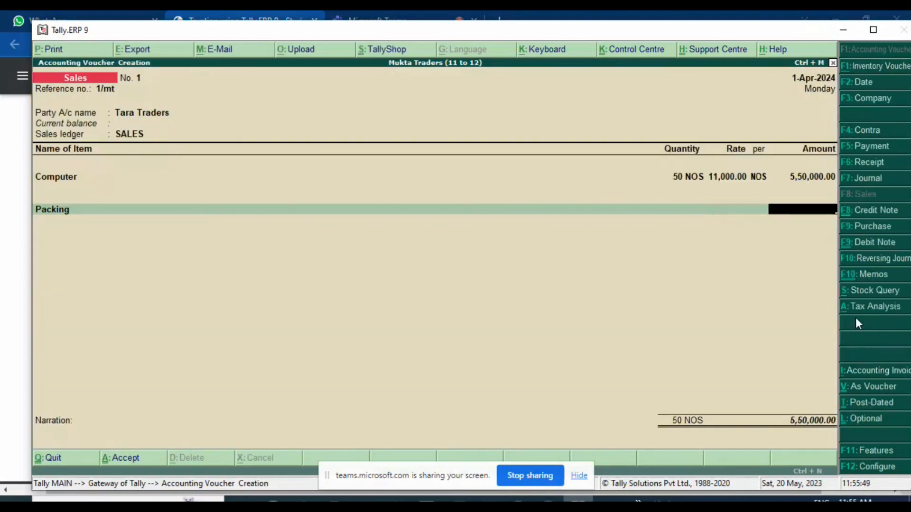
text(10000)
key(Return)
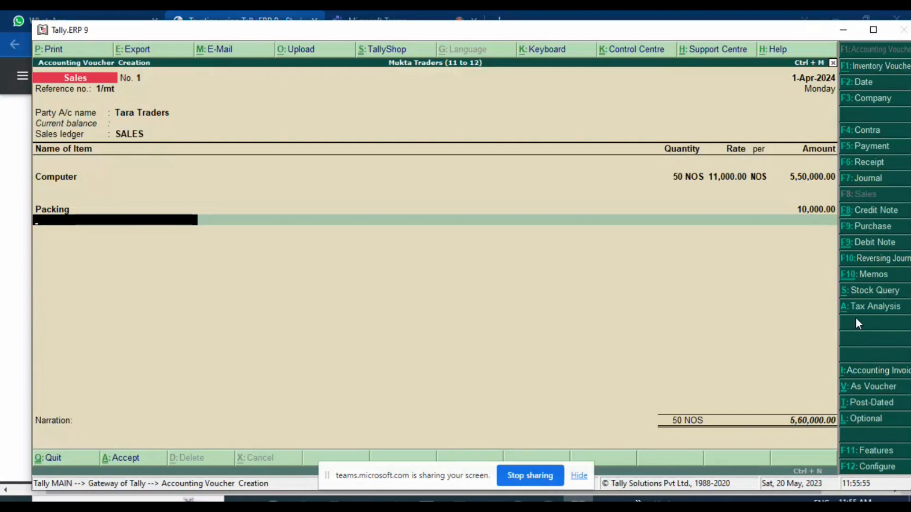
Create a ledger named Discount from the voucher and keep it under Indirect Expenses
text(d)
key(BackSpace)
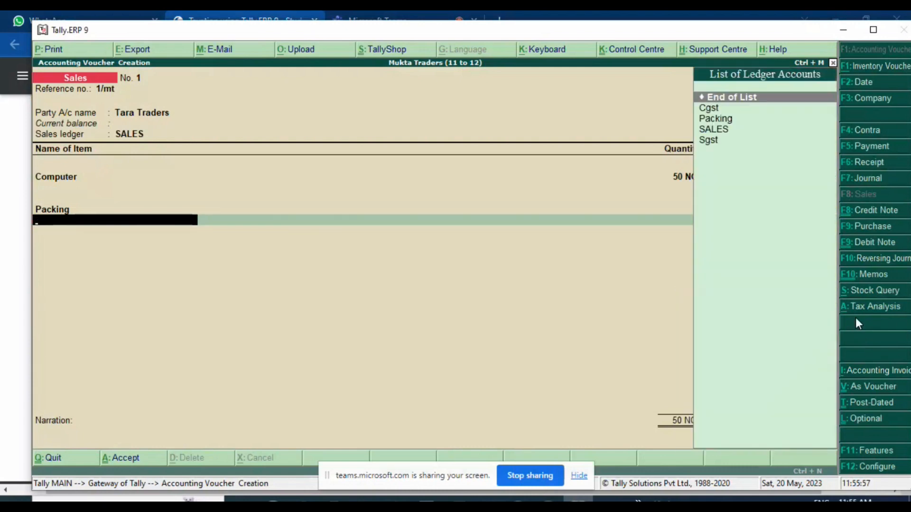
text(dis)
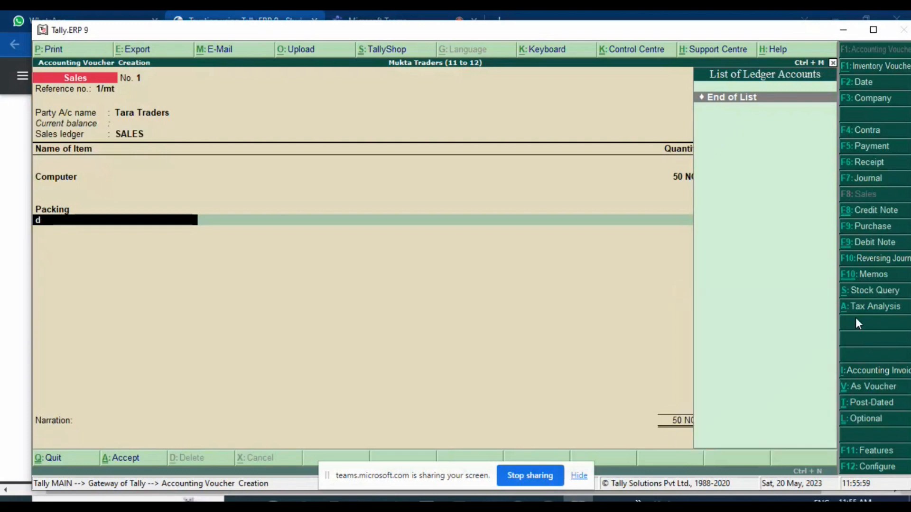
key(alt+c)
text(Di)
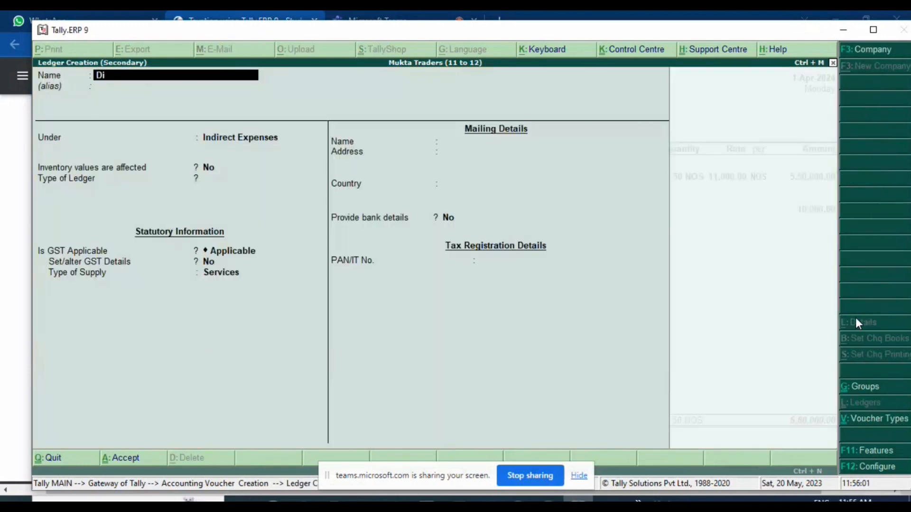
text(scount)
key(Return)
key(Return)
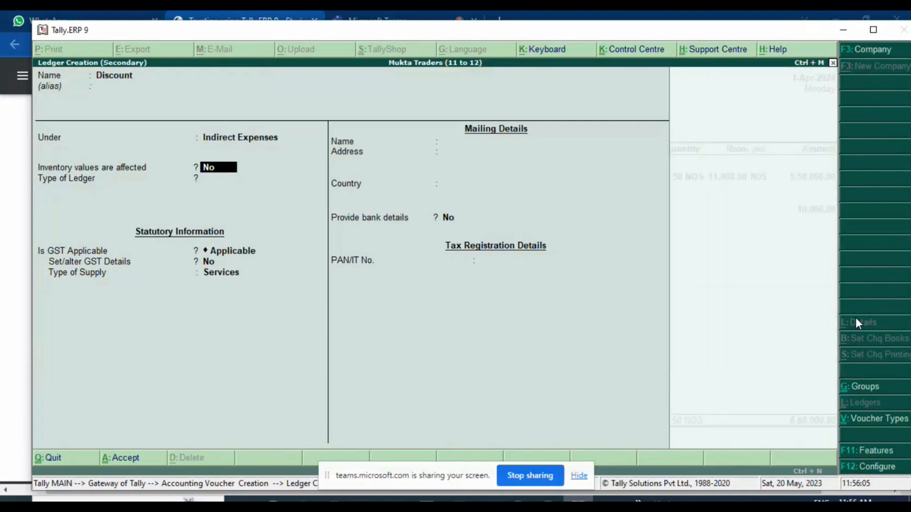
Keep Discount from affecting inventory, leave its ledger type Not Applicable, and set its GST applicability to Not Applicable
key(Return)
key(Return)
key(Return)
key(BackSpace)
key(Down)
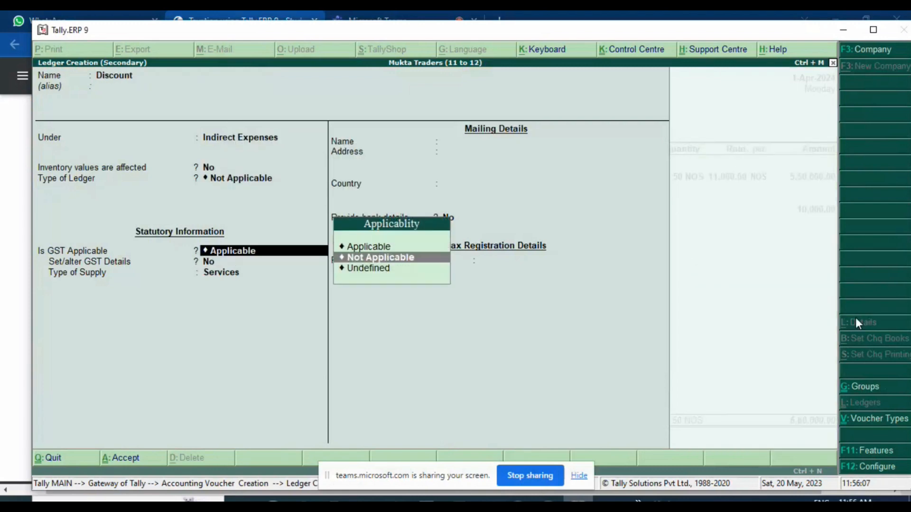
key(Return)
Include Discount in the assessable value calculation for GST, appropriated to Goods with the method Based on Value, and save the ledger
key(Down)
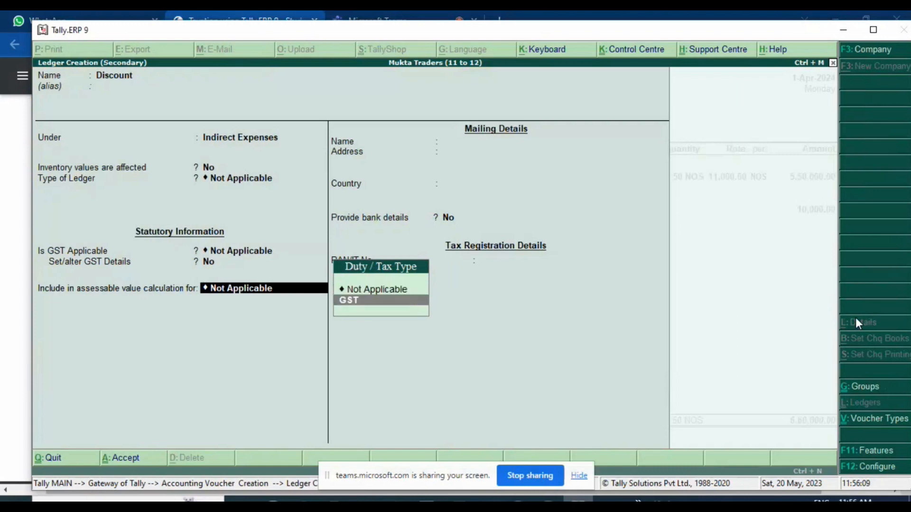
key(Return)
key(Return)
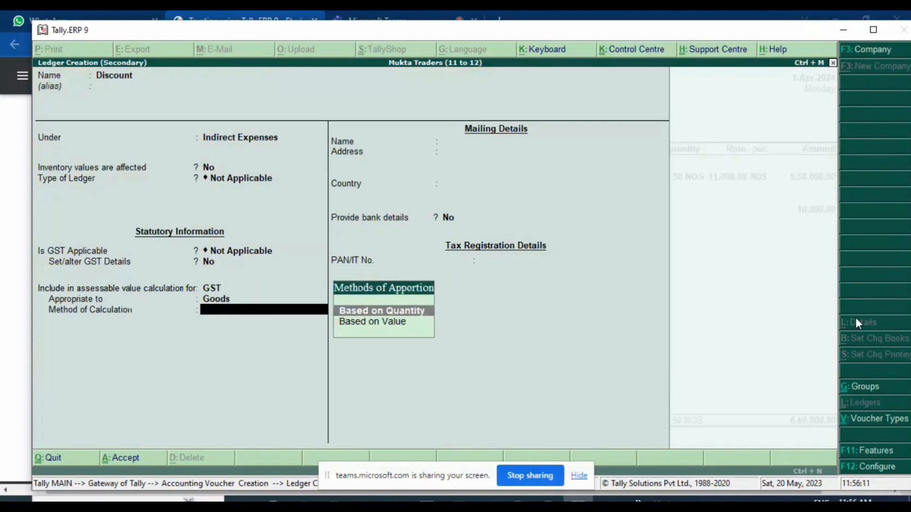
key(Down)
key(Return)
key(Return)
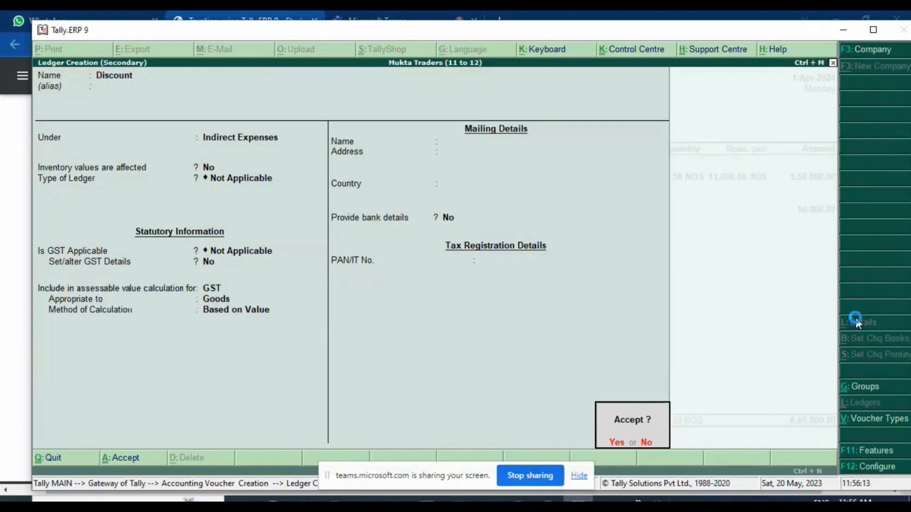
key(Return)
key(Return)
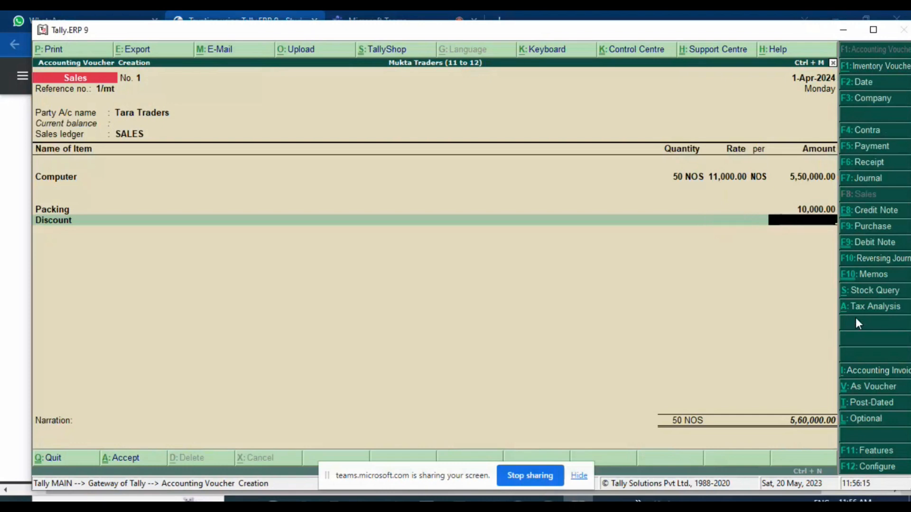
Check the discount rate in the student guide PDF and enter the Discount line in the sales voucher at -2%
key(alt+Tab)
scroll(852, 254, down, 5)
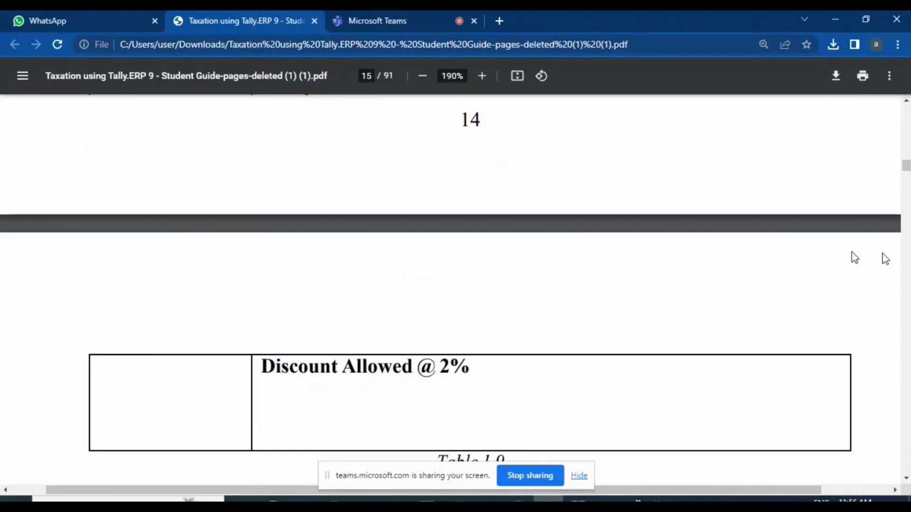
key(alt+Tab)
key(BackSpace)
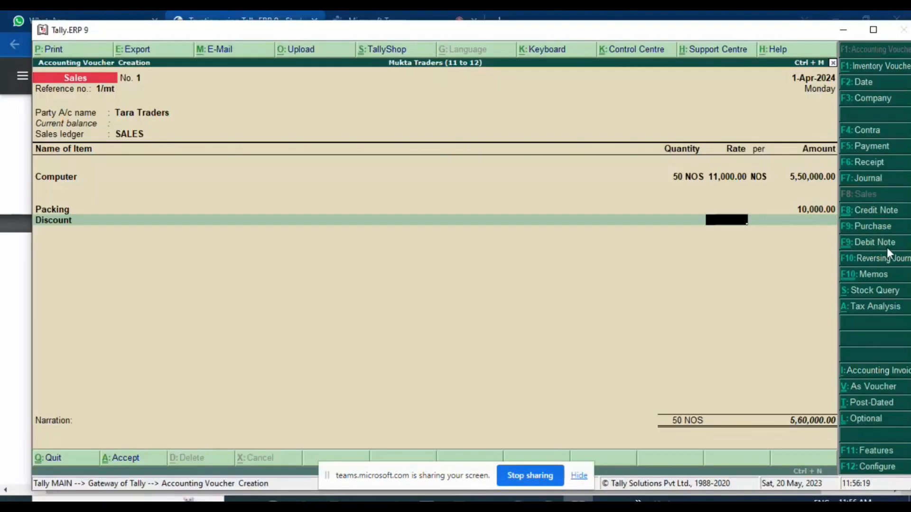
text(-2%)
key(Return)
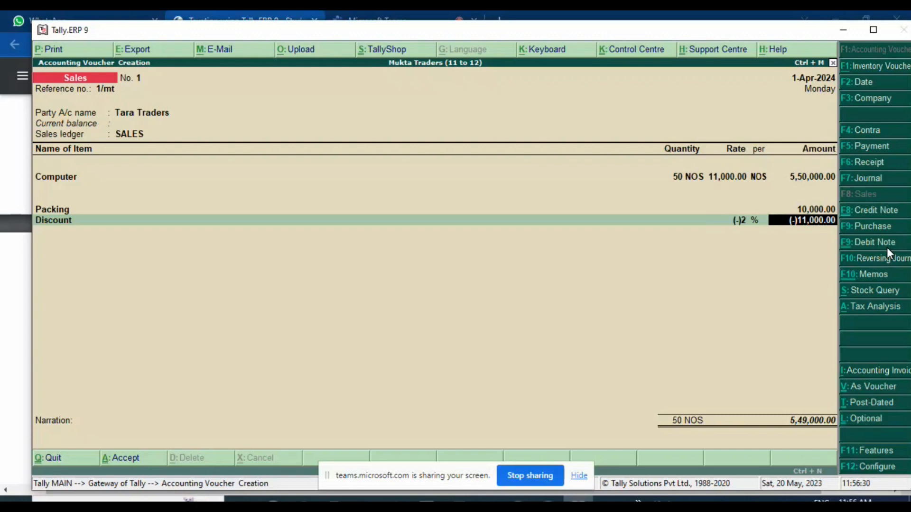
key(Return)
Add the Cgst and Sgst ledgers as tax lines below Discount in the sales voucher
text(C)
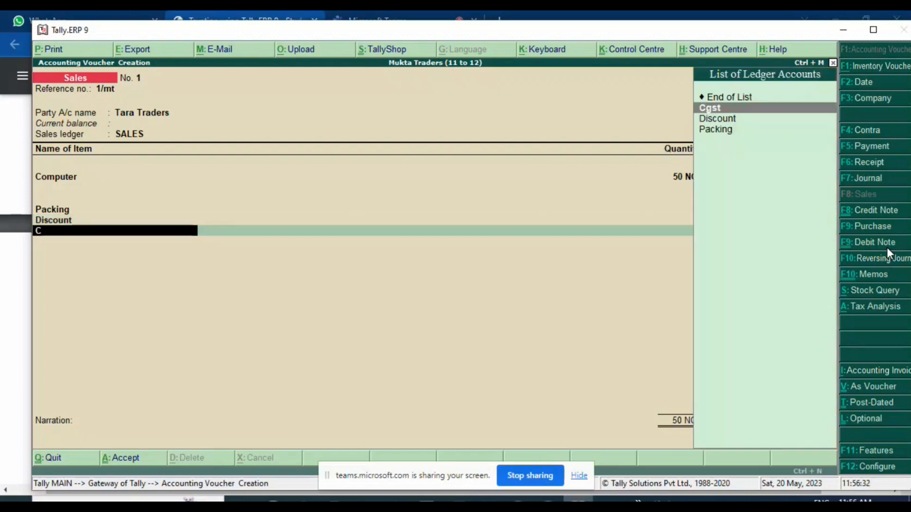
key(Return)
key(Return)
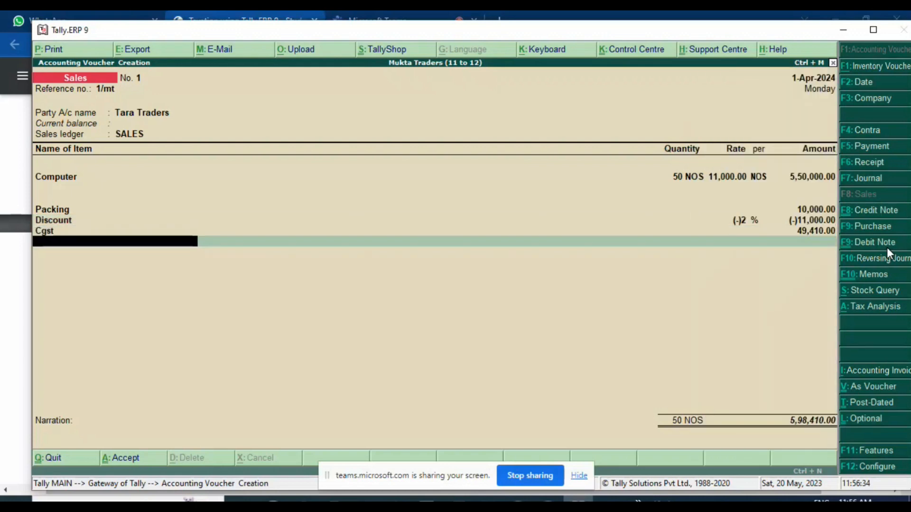
text(S)
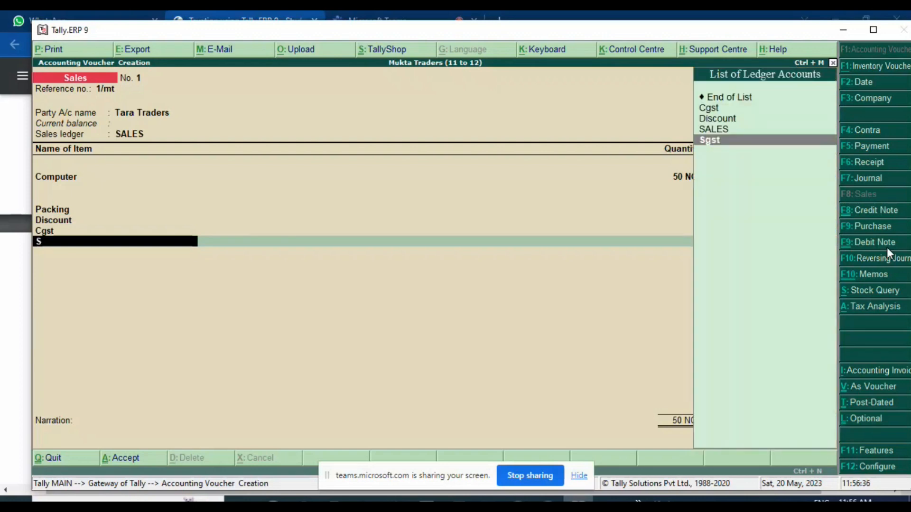
key(Return)
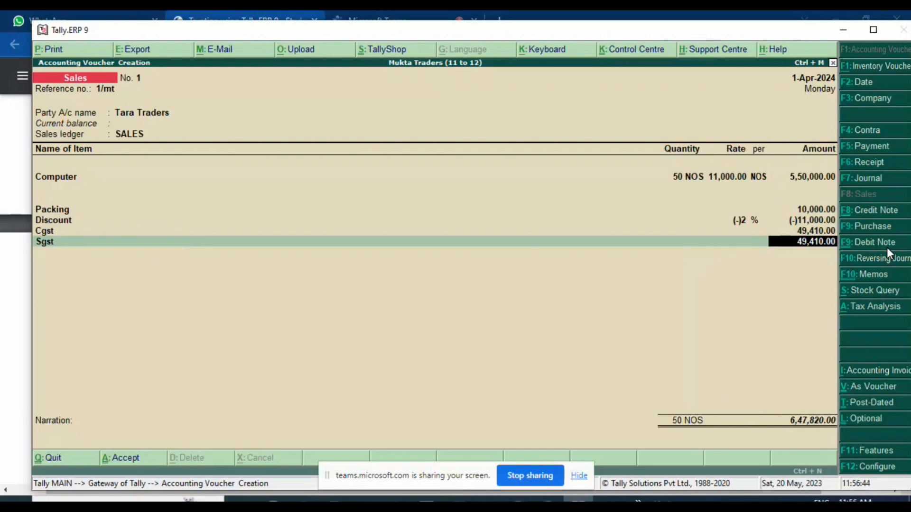
Examine the detailed tax analysis of the sales voucher, including how packing and discount enter the taxable value
key(alt+a)
key(alt+F1)
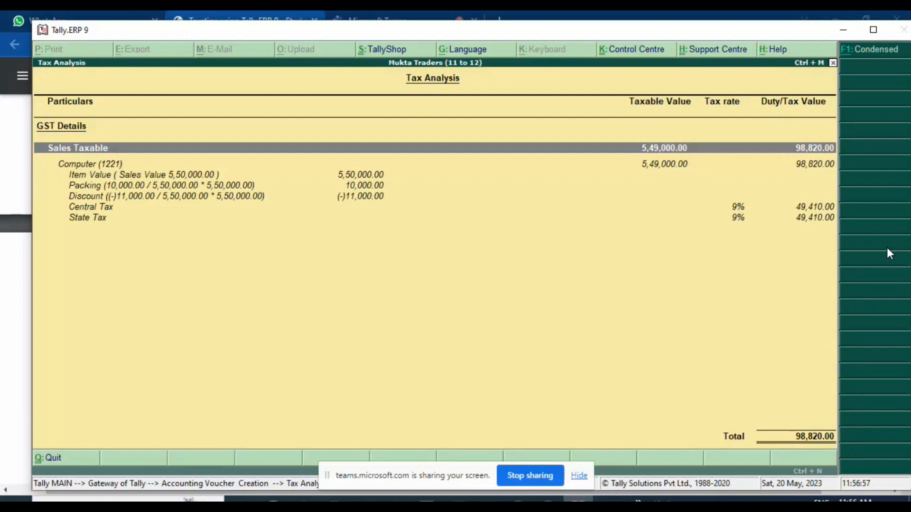
key(Escape)
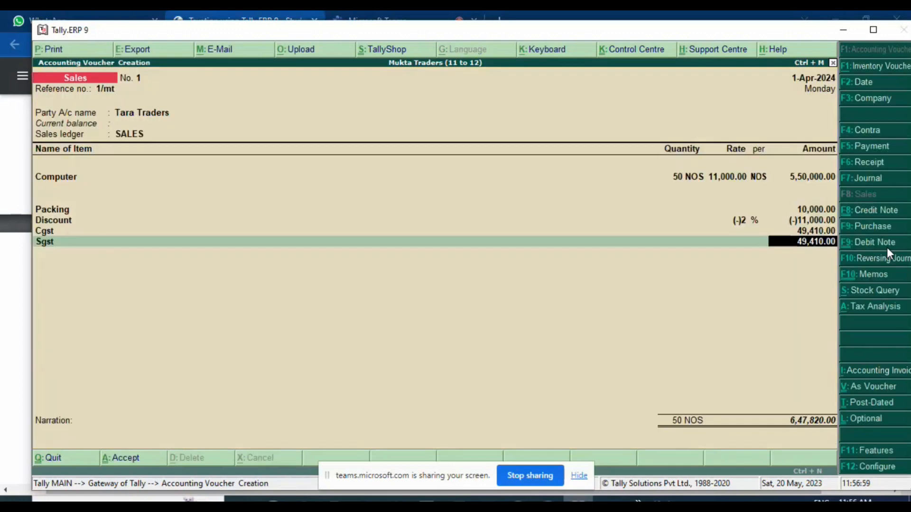
Accept the Sgst amount and open an enlarged print preview of the voucher's tax invoice
key(Return)
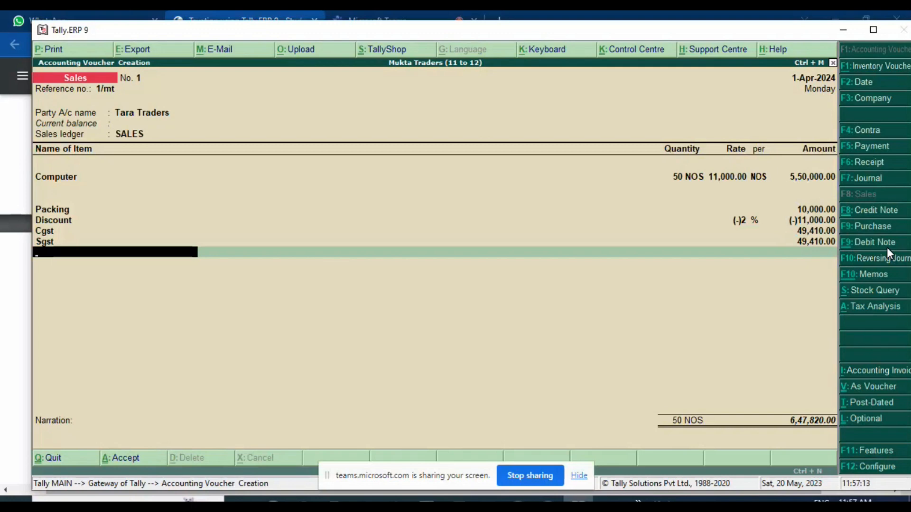
key(alt+p)
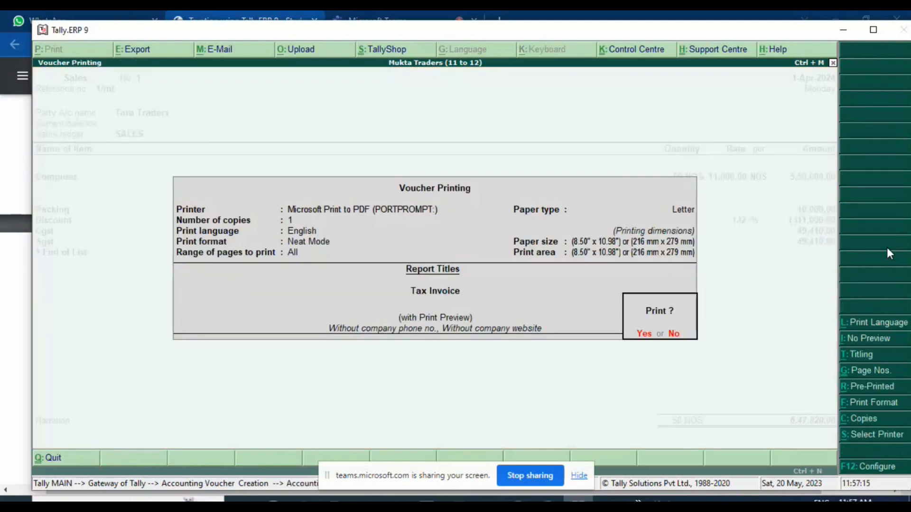
key(Return)
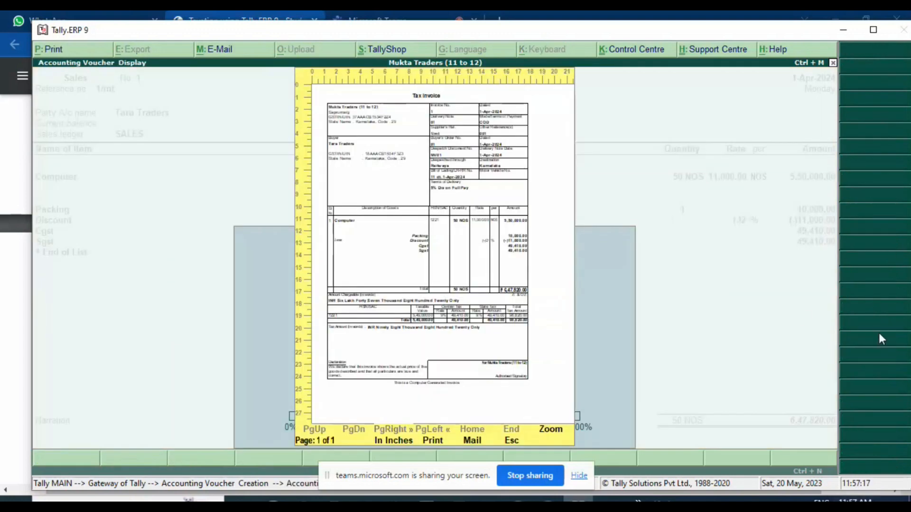
click(547, 432)
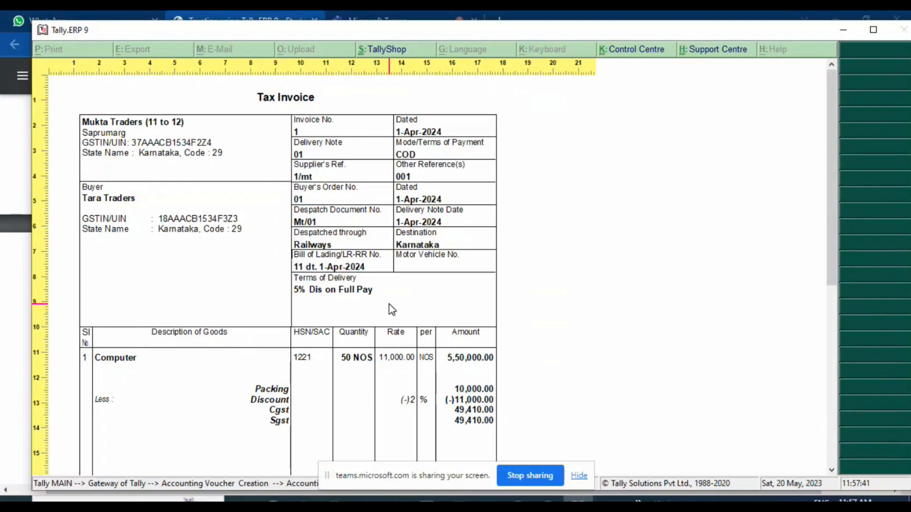
Review the tax invoice's party details, item and charge lines, tax summary and declaration, and close the preview
scroll(378, 338, down, 2)
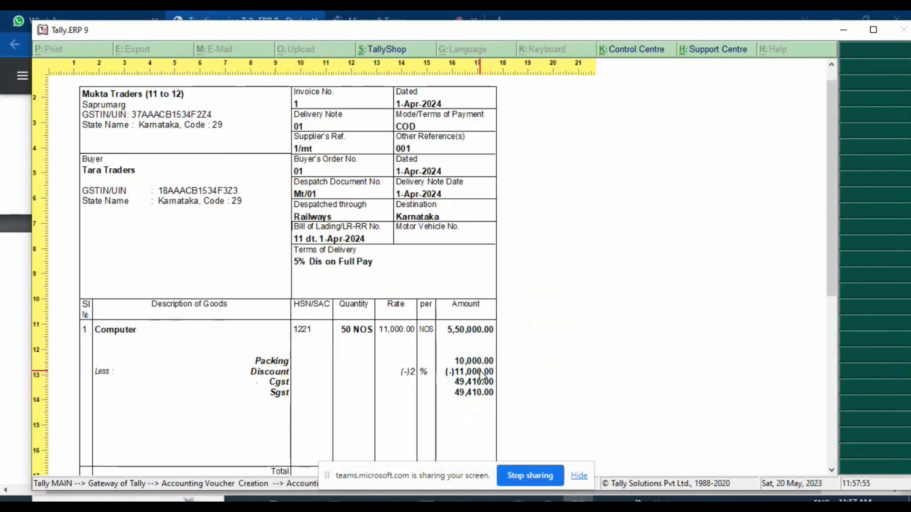
scroll(304, 446, down, 2)
scroll(431, 378, down, 4)
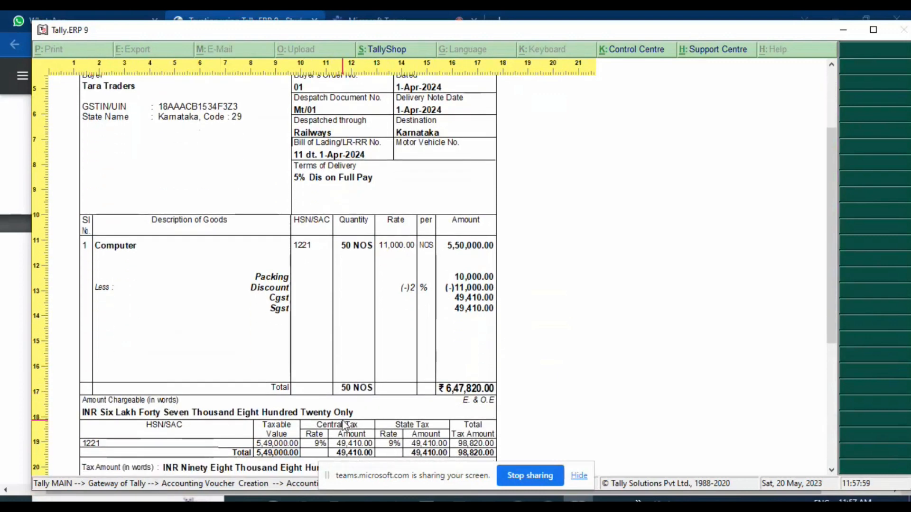
scroll(227, 418, down, 2)
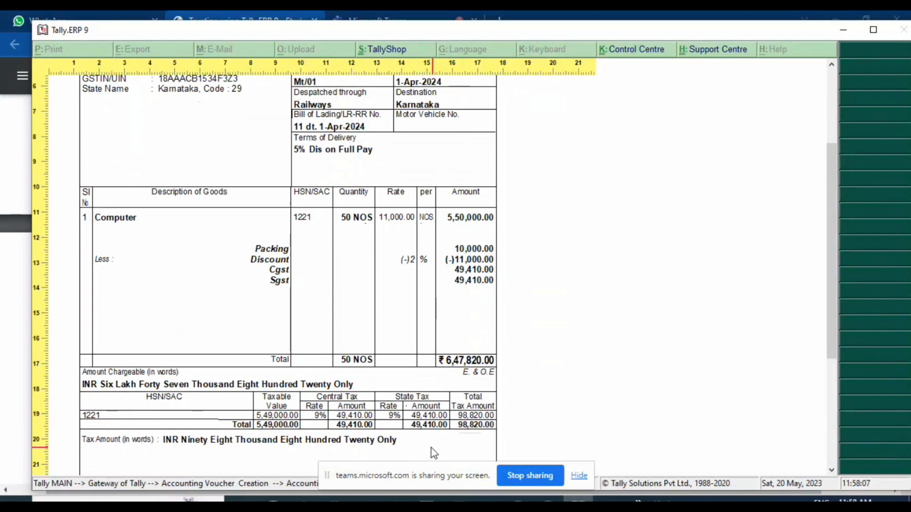
scroll(382, 423, down, 4)
scroll(382, 422, down, 1)
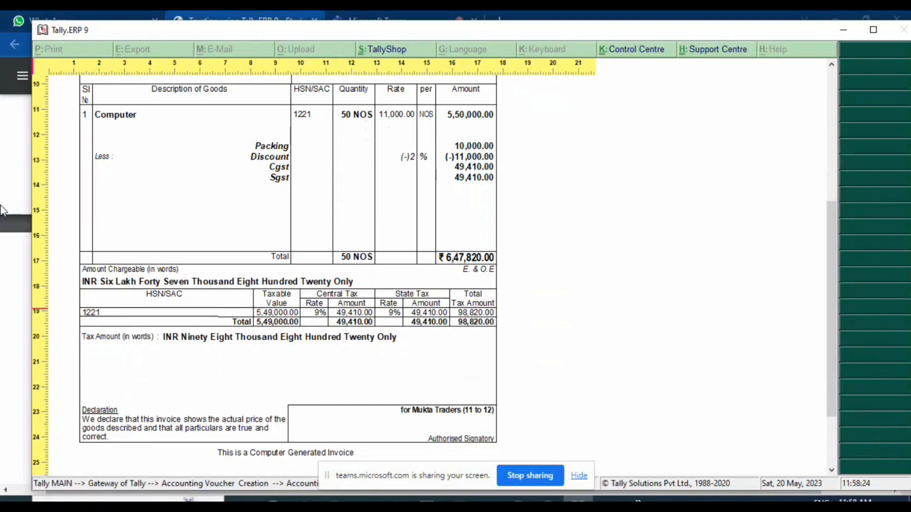
scroll(457, 380, down, 2)
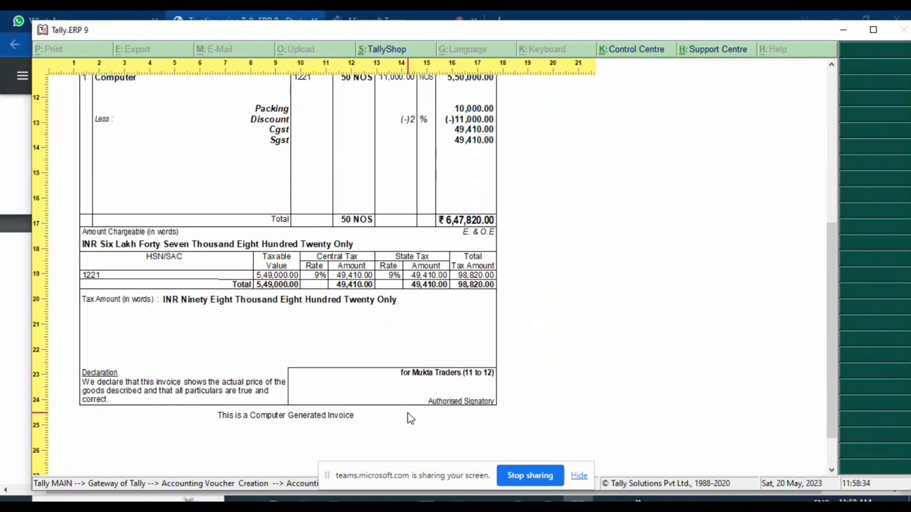
scroll(409, 418, up, 5)
scroll(362, 407, up, 1)
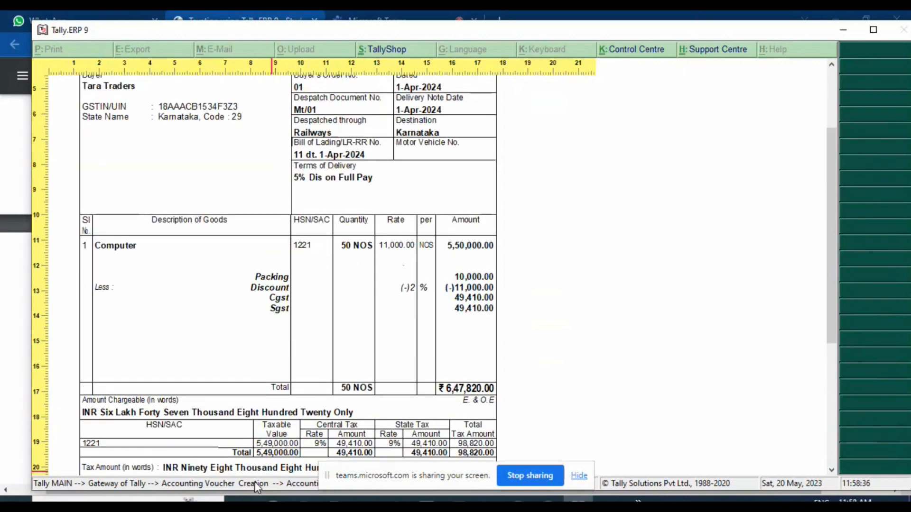
key(alt+z)
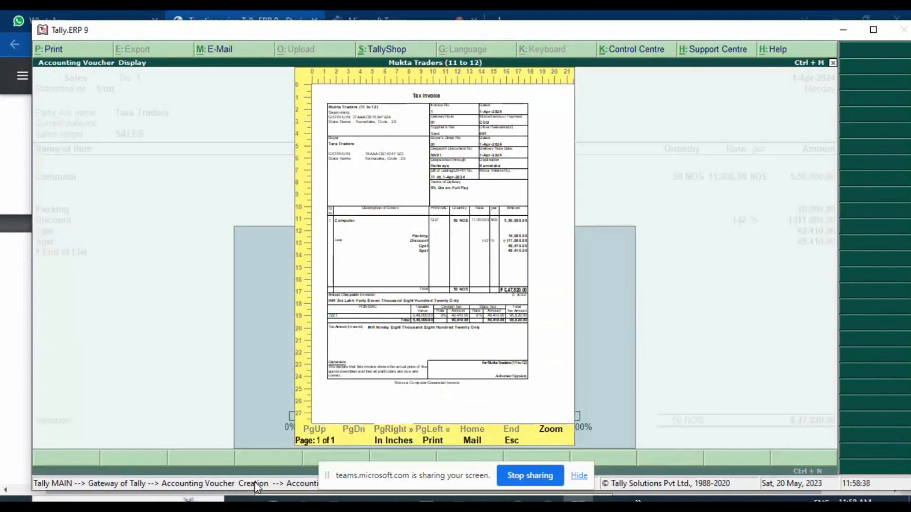
key(Escape)
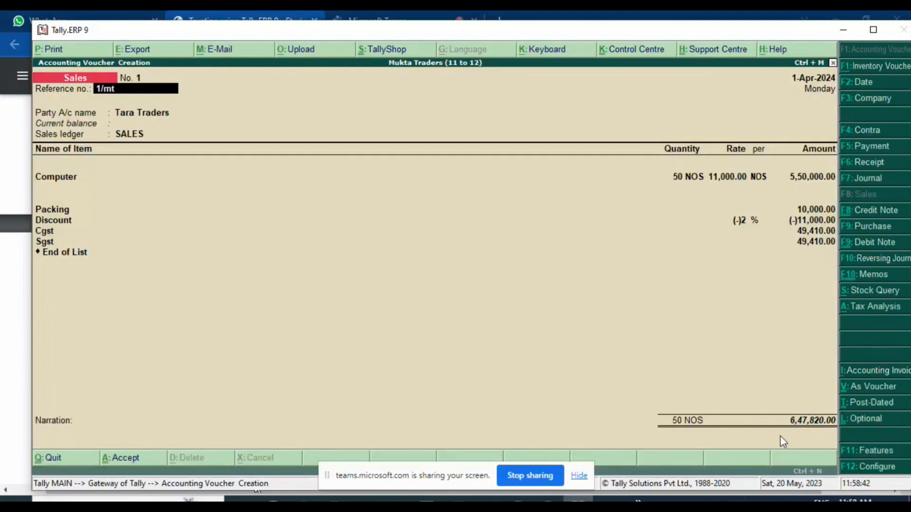
Save the completed sales voucher for Tara Traders and leave voucher entry
key(ctrl+a)
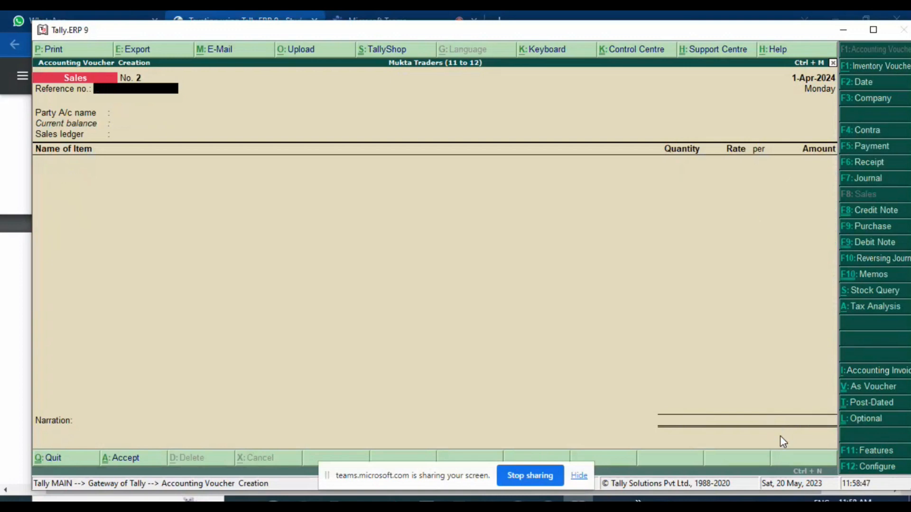
key(Escape)
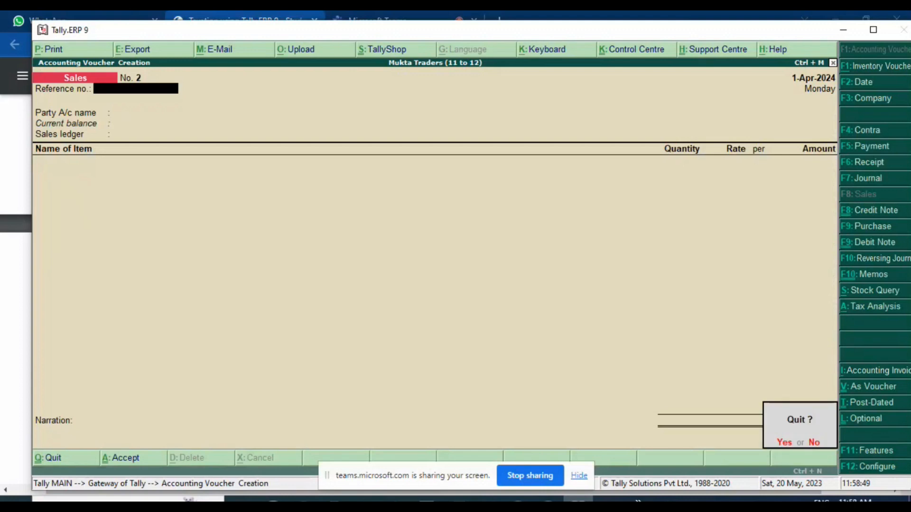
key(Return)
Open the Day Book to check the sales and purchase vouchers recorded for 1-Apr-2024
key(d)
key(y)
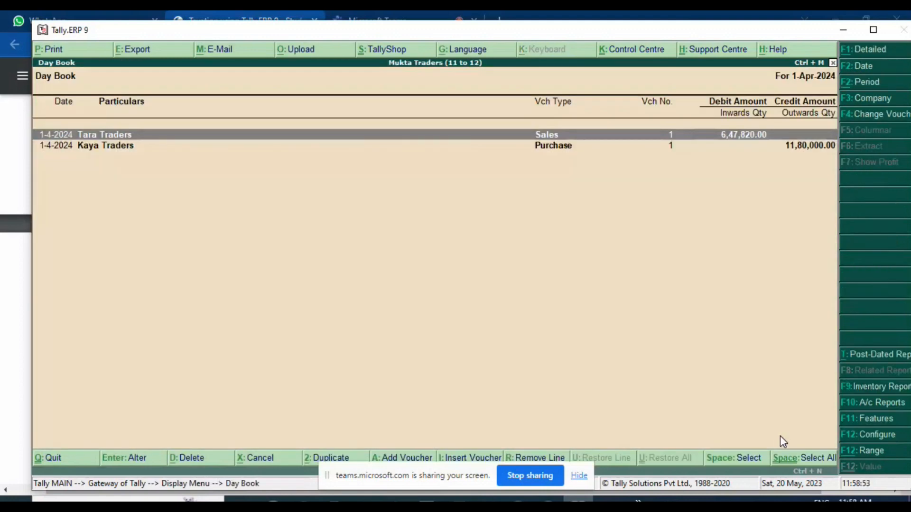
key(Escape)
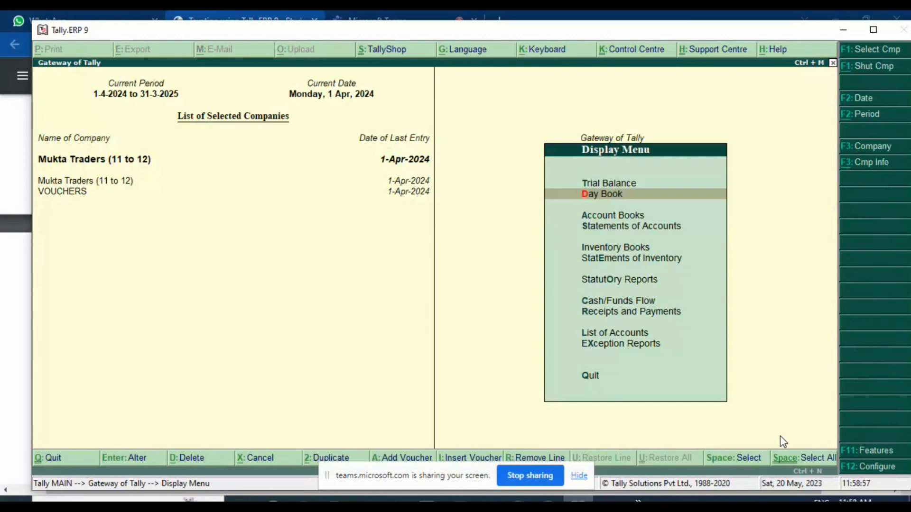
key(Return)
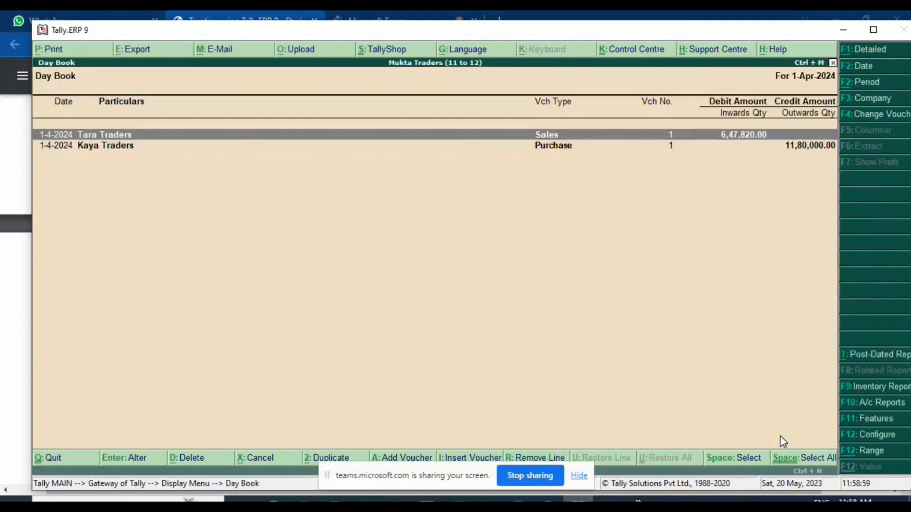
Leave the Day Book and open the GSTR-1 return from the statutory GST reports
key(Escape)
key(Escape)
key(Return)
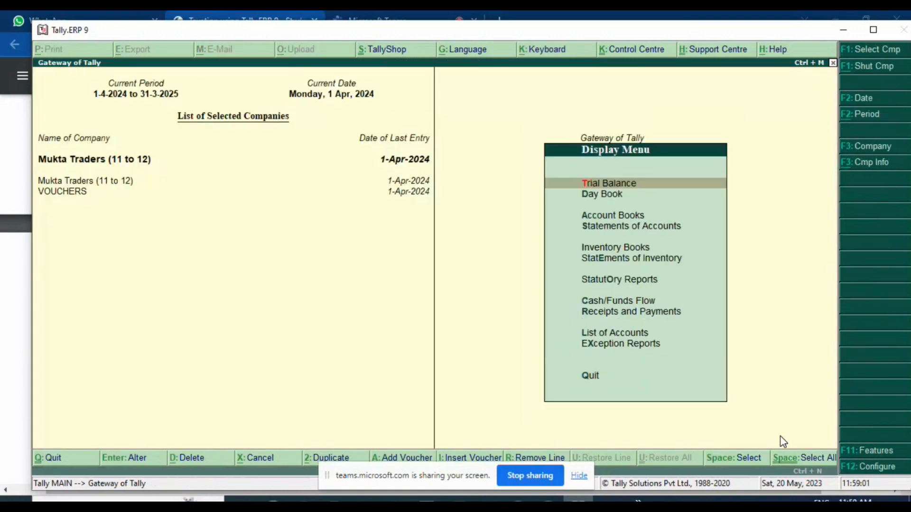
key(o)
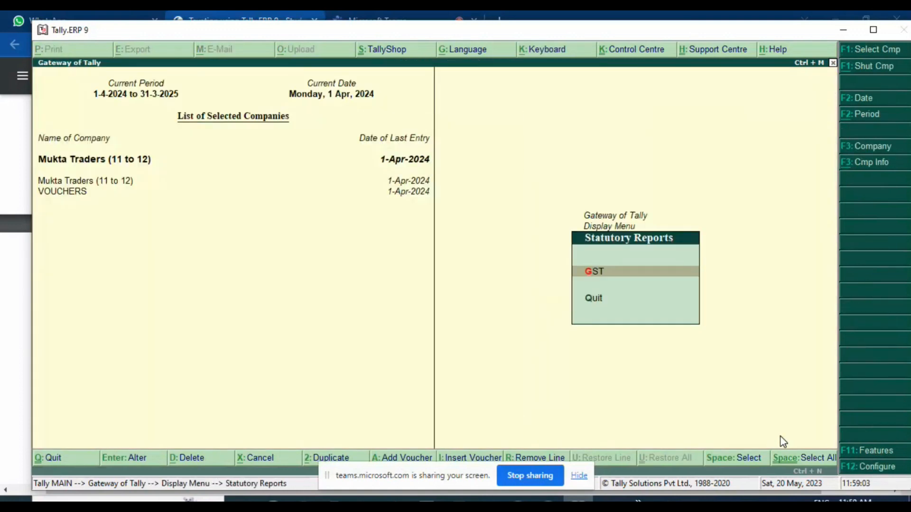
key(Return)
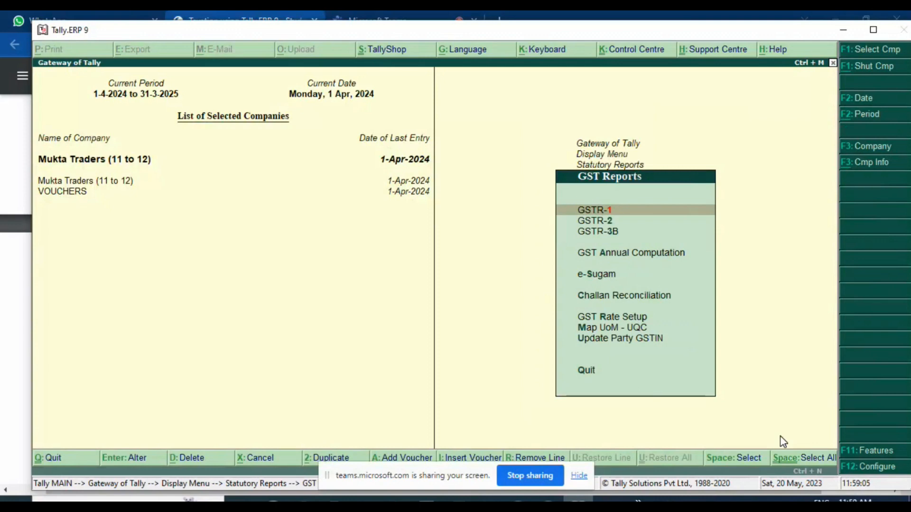
key(Return)
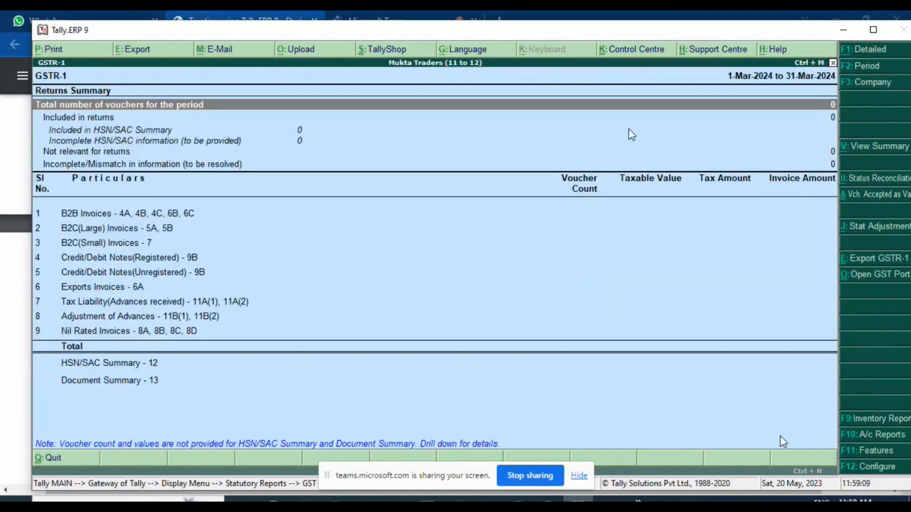
Set the GSTR-1 report period from 1-4-2024 to 1-4-2024 to check the returns summary for the sale
click(869, 66)
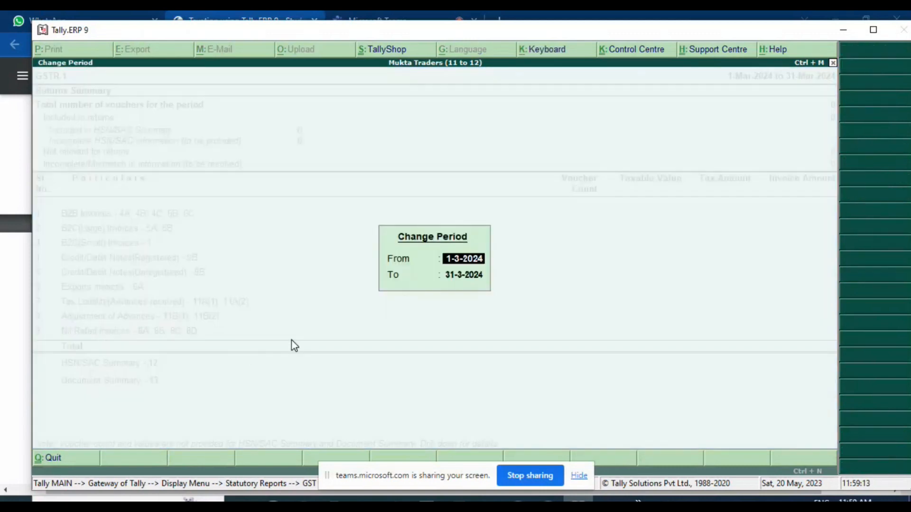
text(1/4/2024)
key(Return)
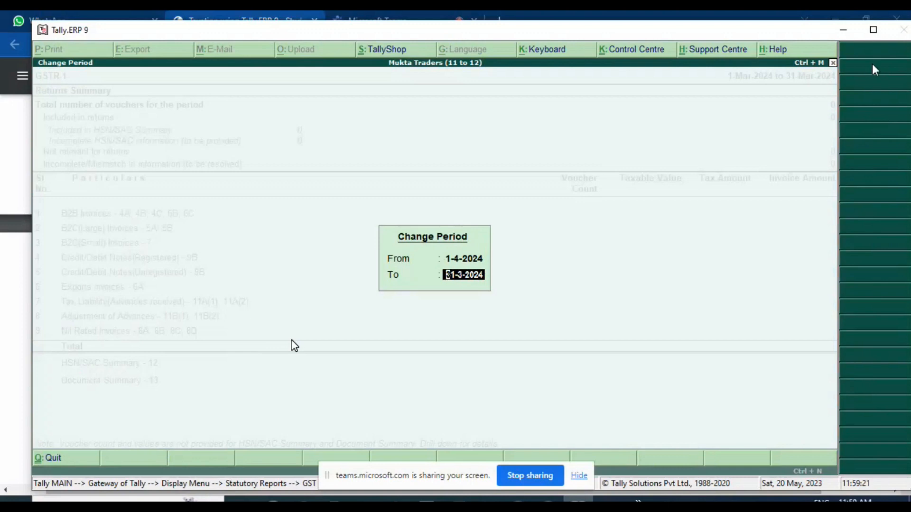
text(31/3/2024)
key(Return)
key(BackSpace)
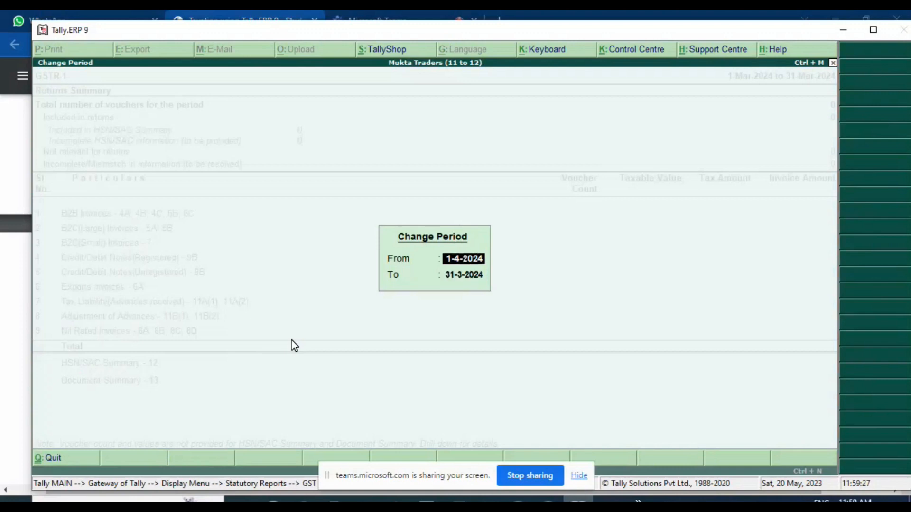
key(Return)
text(1/3)
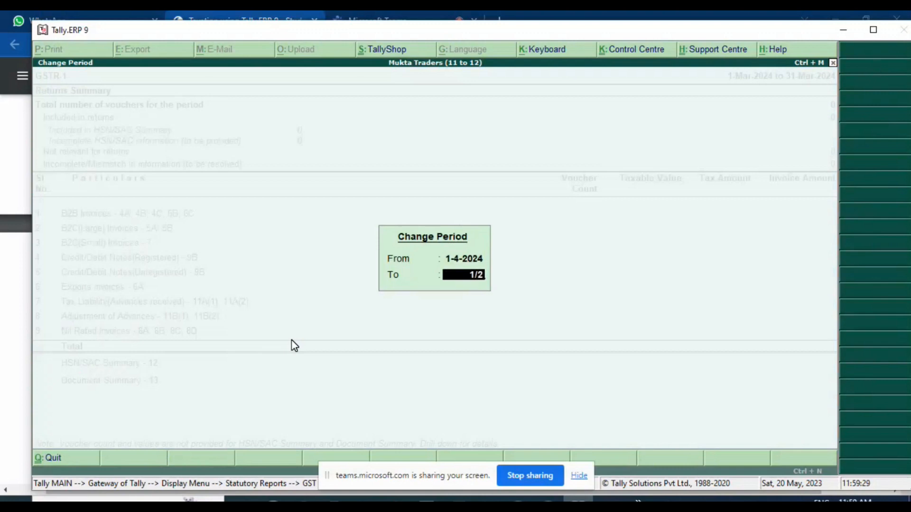
key(BackSpace)
text(4/2024)
key(Return)
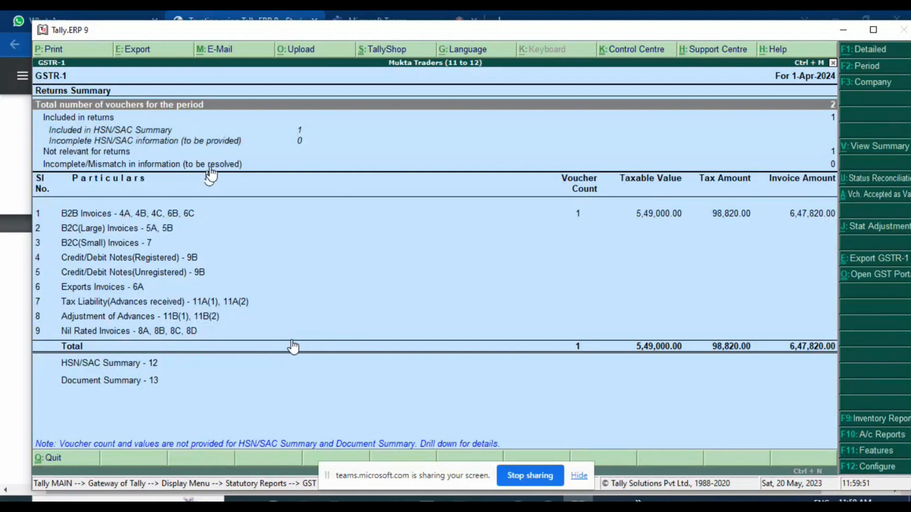
Close the GSTR-1 report and open the GSTR-2 return
key(Escape)
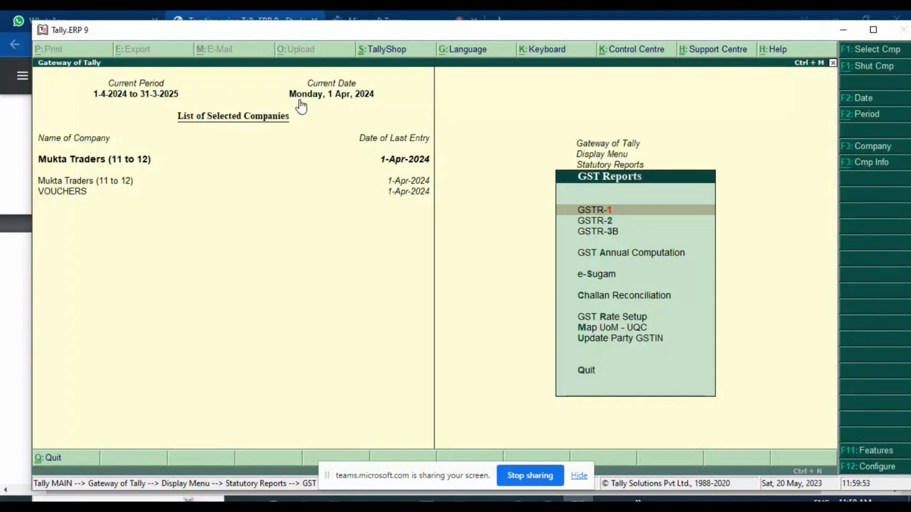
key(Down)
key(Return)
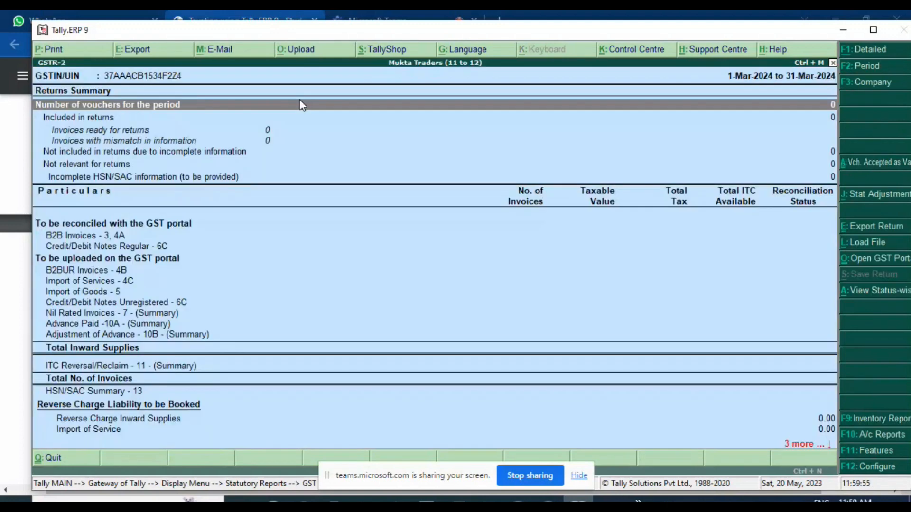
Set the GSTR-2 report period from 1-4-2024 to 1-4-2024 to check the inward supplies and input tax credit
click(870, 66)
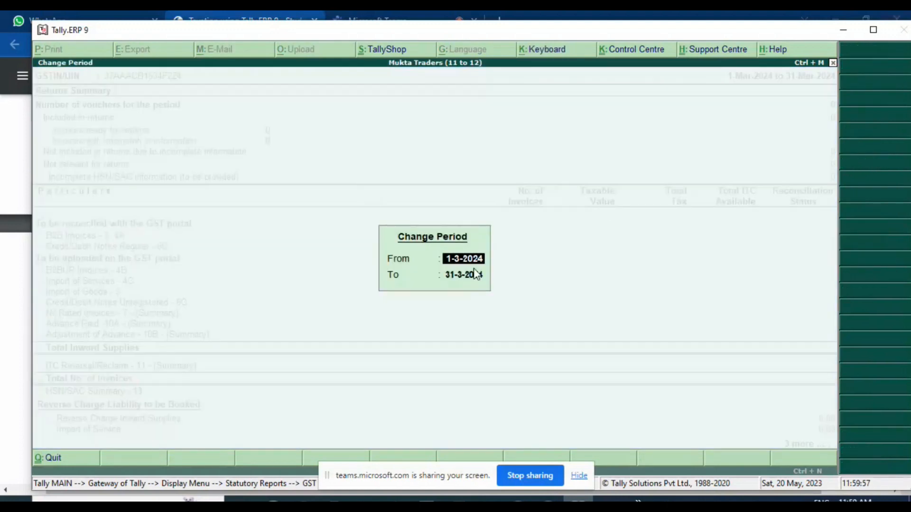
text(1/4/2024)
key(Return)
text(1/)
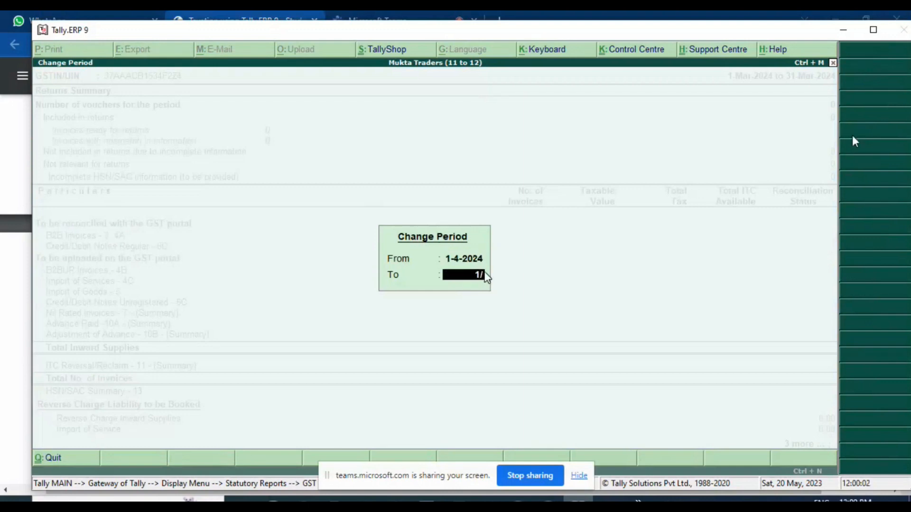
text(4/2024)
key(Return)
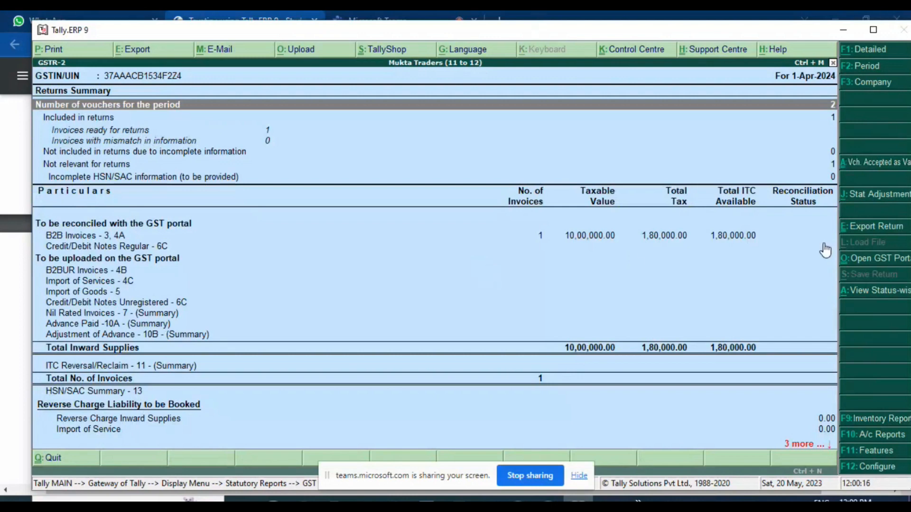
Close GSTR-2 and return through the report menus to the Gateway of Tally
key(Escape)
key(Escape)
key(Escape)
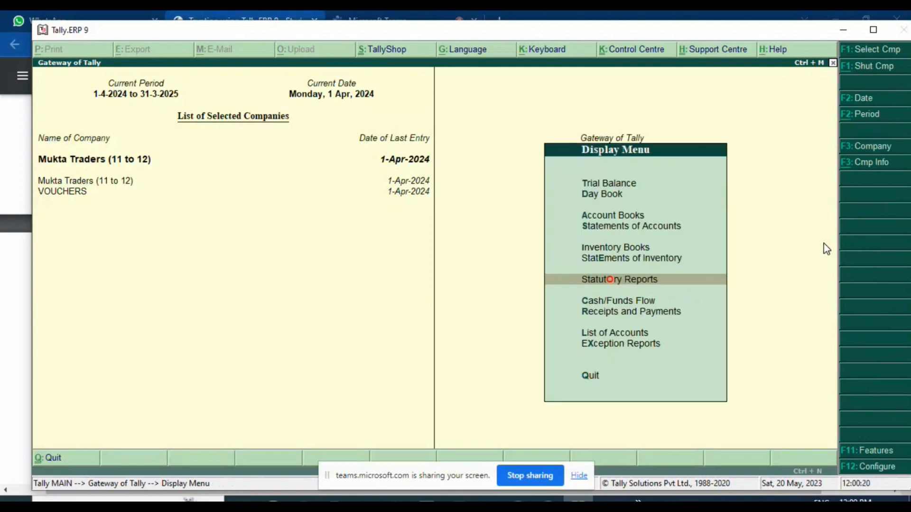
key(Escape)
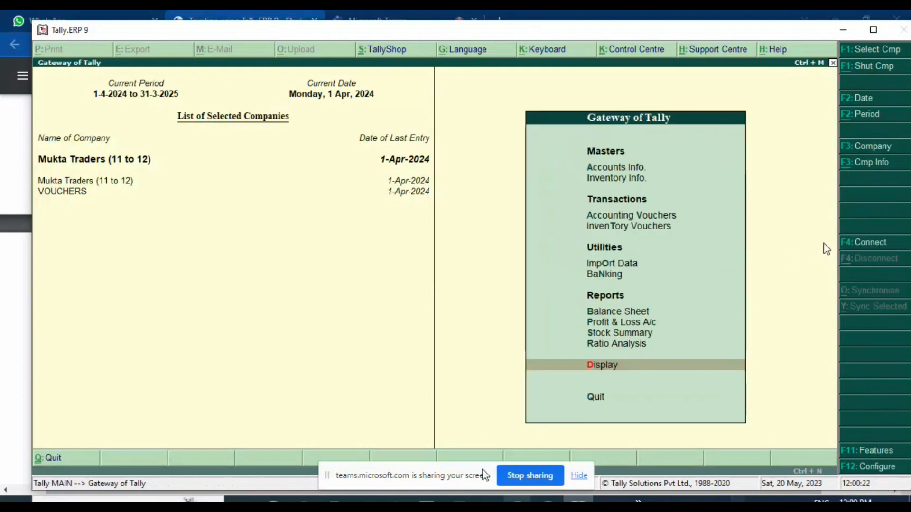
Switch to the student guide PDF in the browser and continue past the Discount Allowed @ 2% table to page 16
key(alt+Tab)
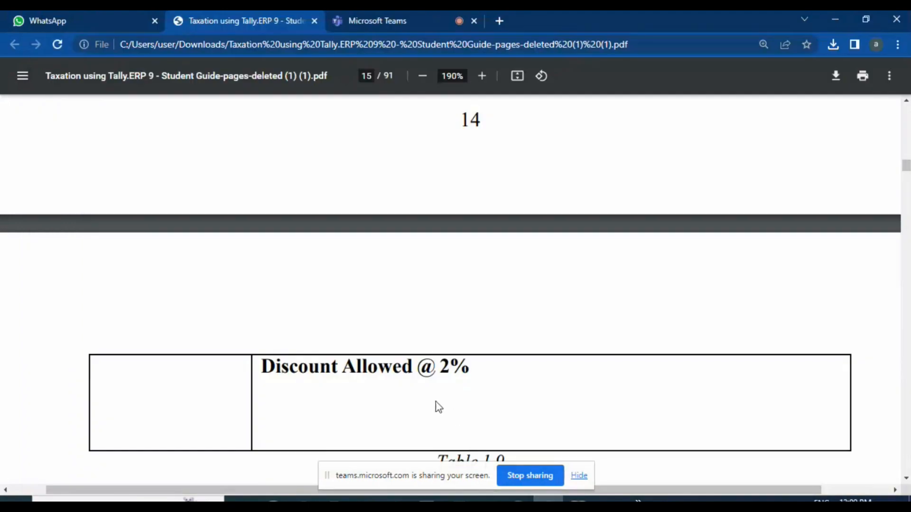
scroll(434, 361, down, 10)
scroll(433, 315, down, 20)
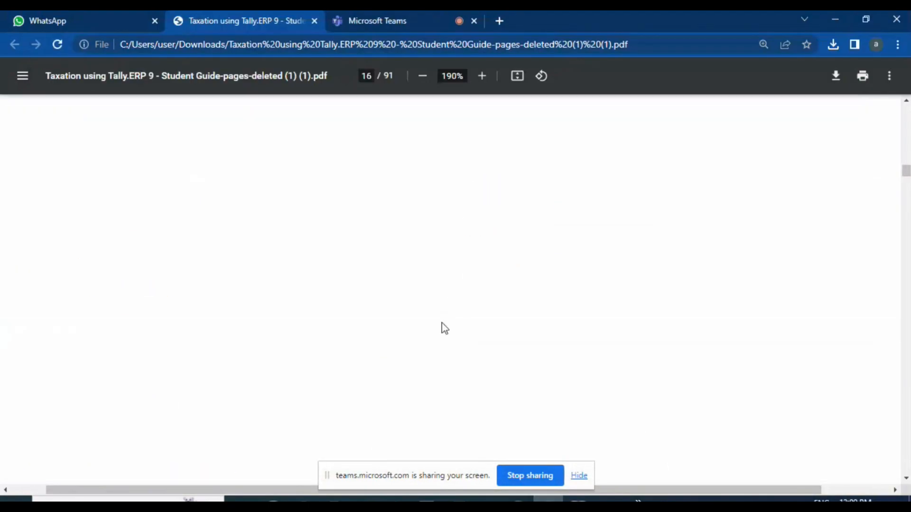